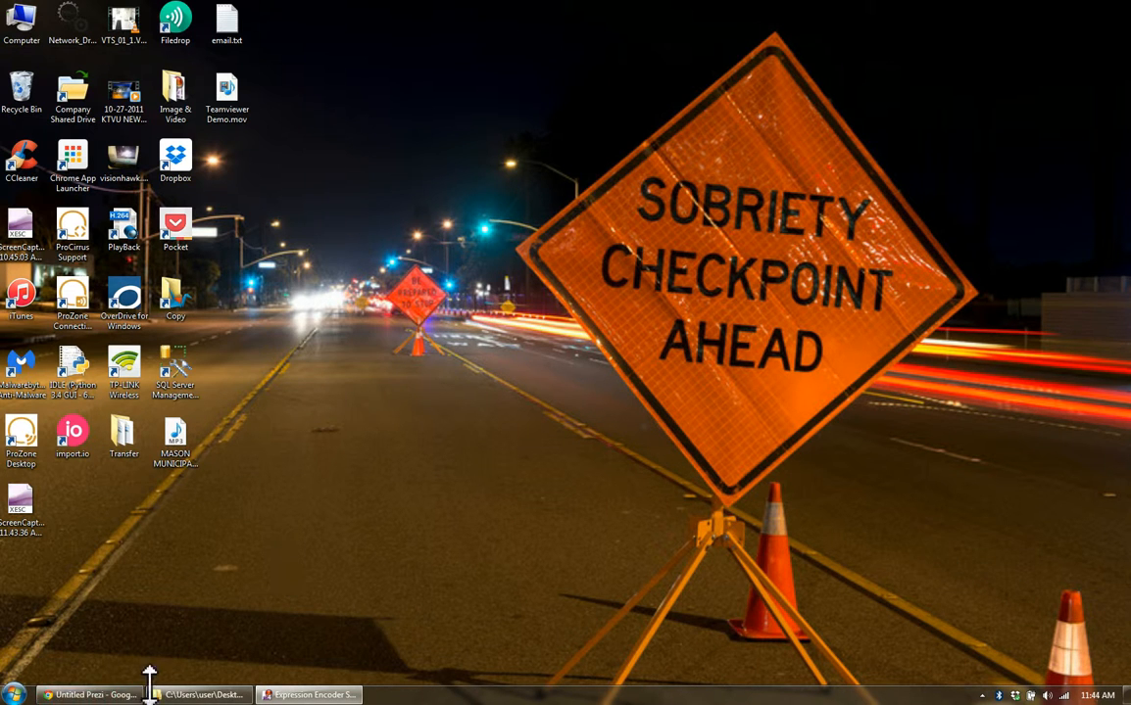
# Bring up the untitled Prezi in the browser and start it as a blank prezi instead of using a template
pyautogui.click(95, 695)
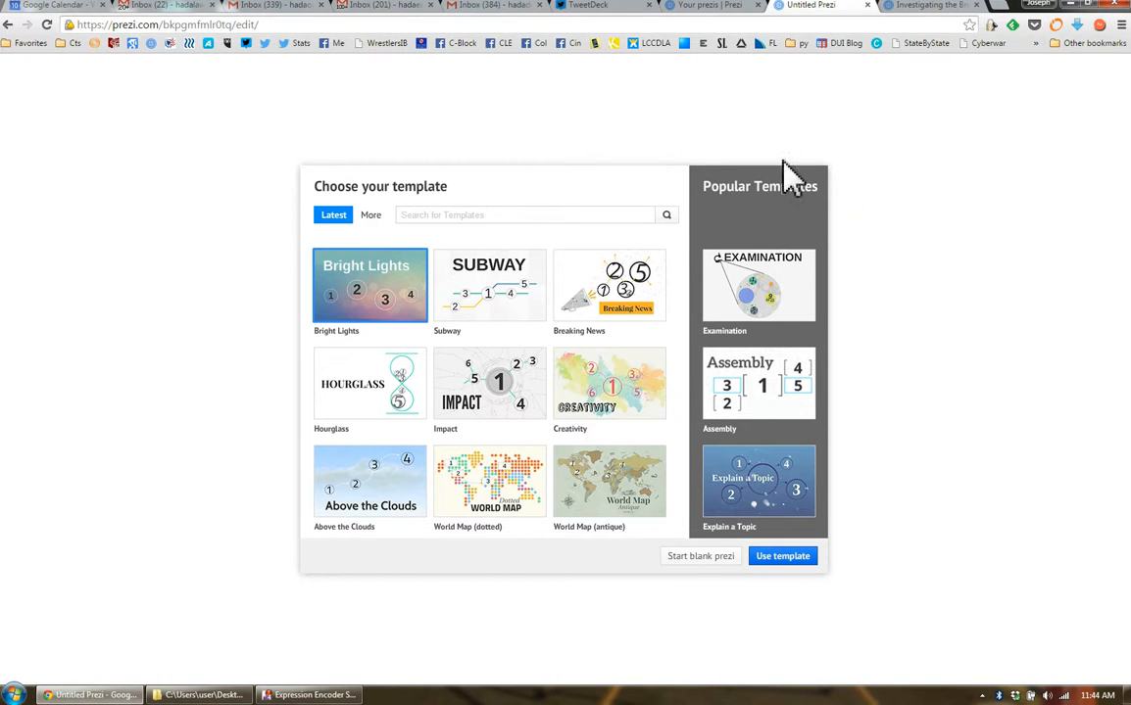
pyautogui.click(639, 25)
pyautogui.click(716, 5)
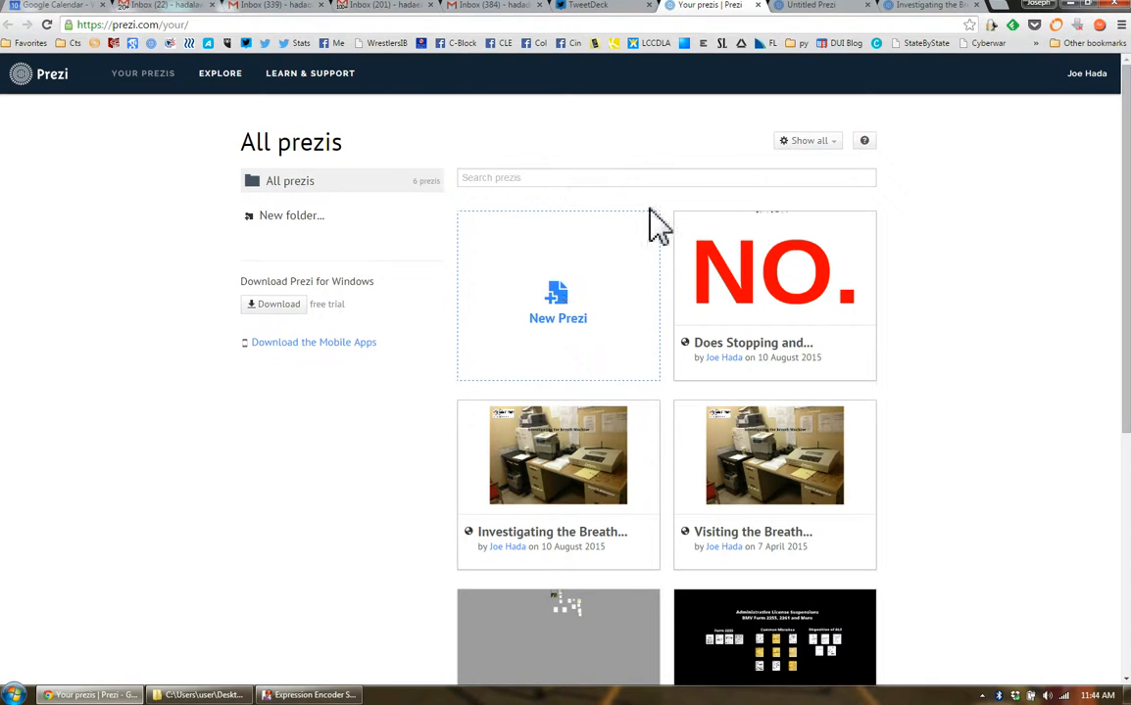
pyautogui.click(835, 15)
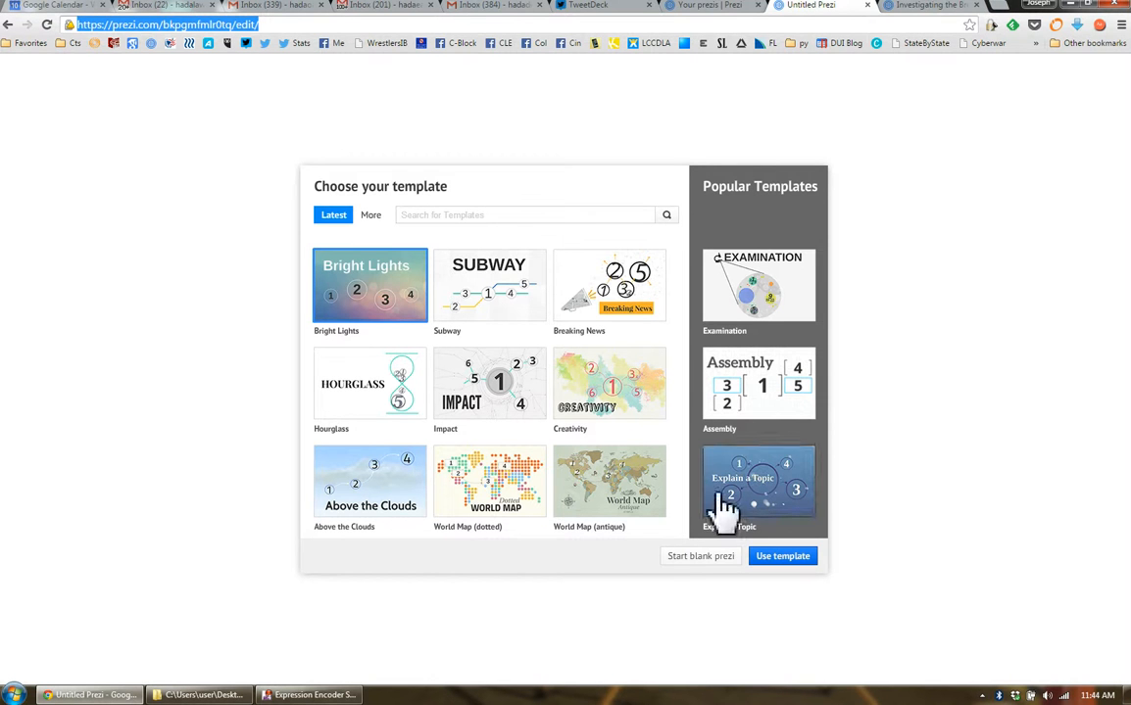
pyautogui.click(718, 561)
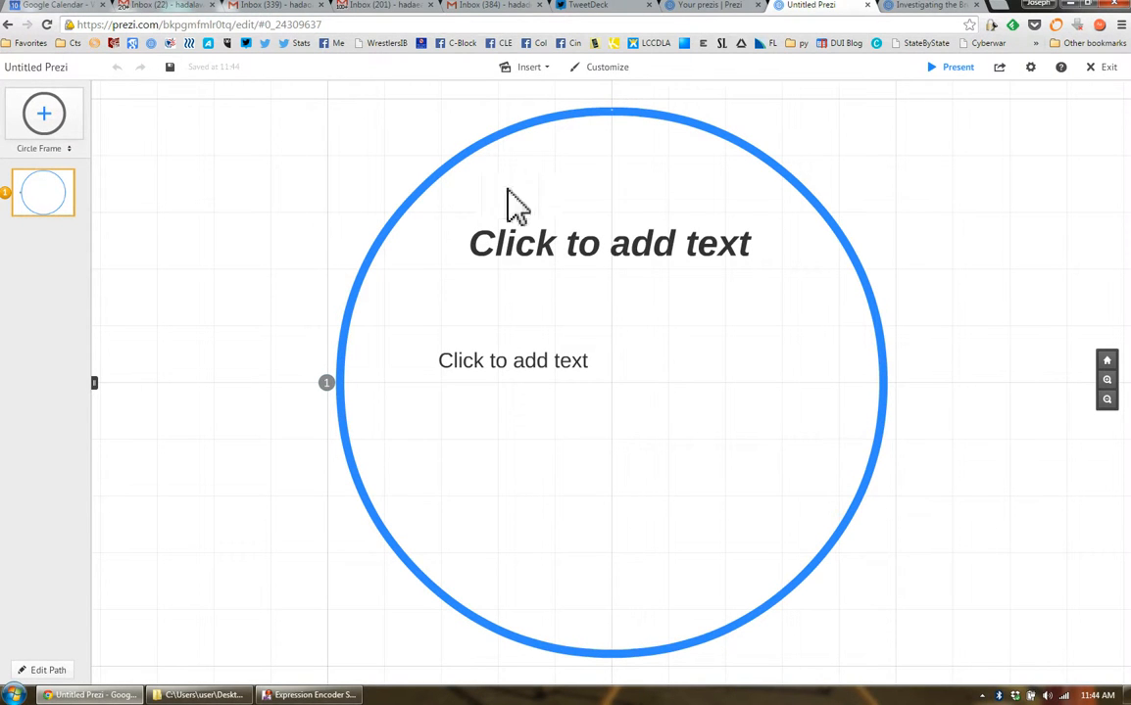
pyautogui.click(437, 200)
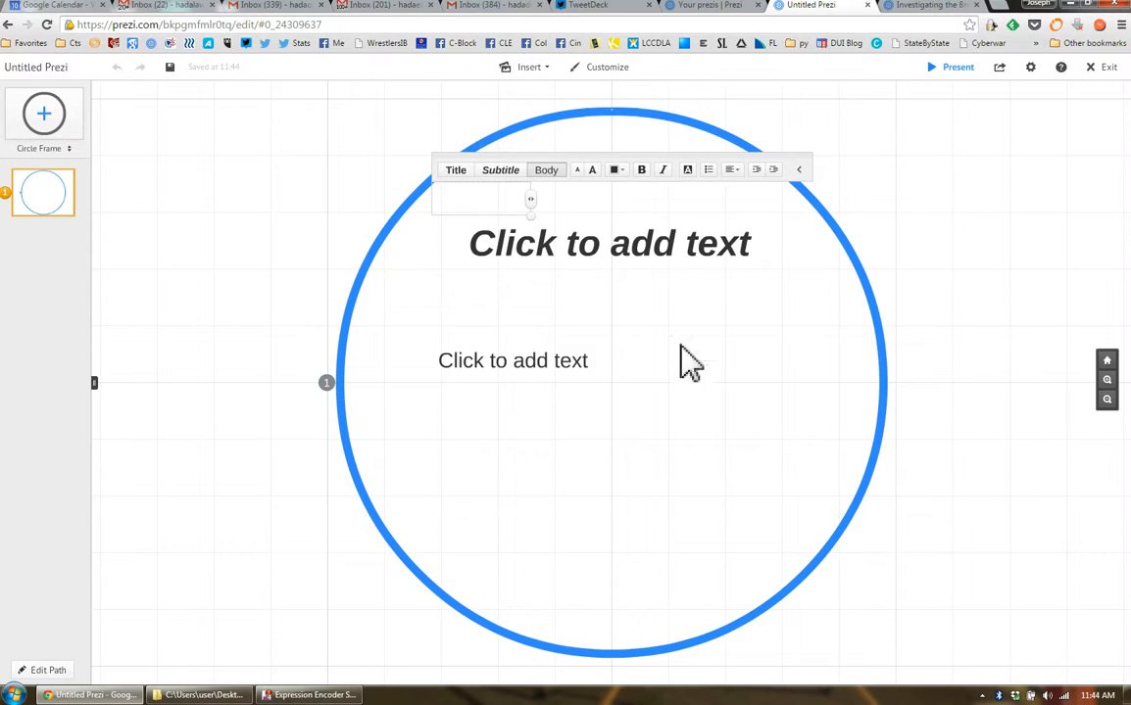
pyautogui.click(602, 253)
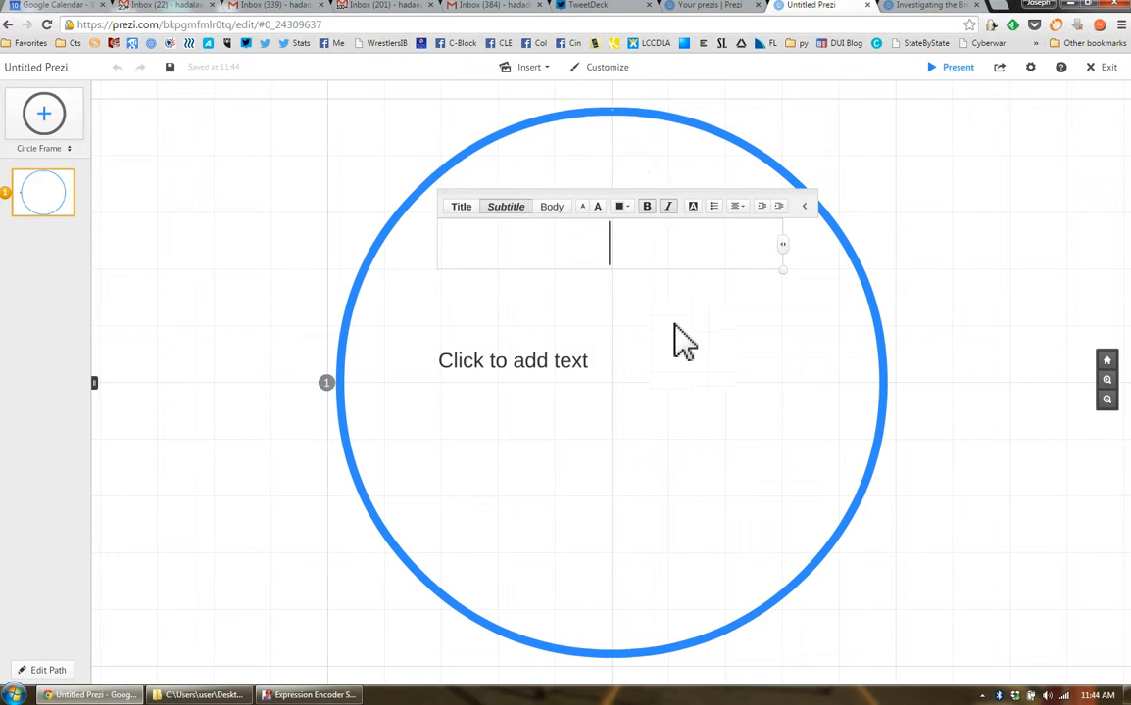
pyautogui.click(542, 371)
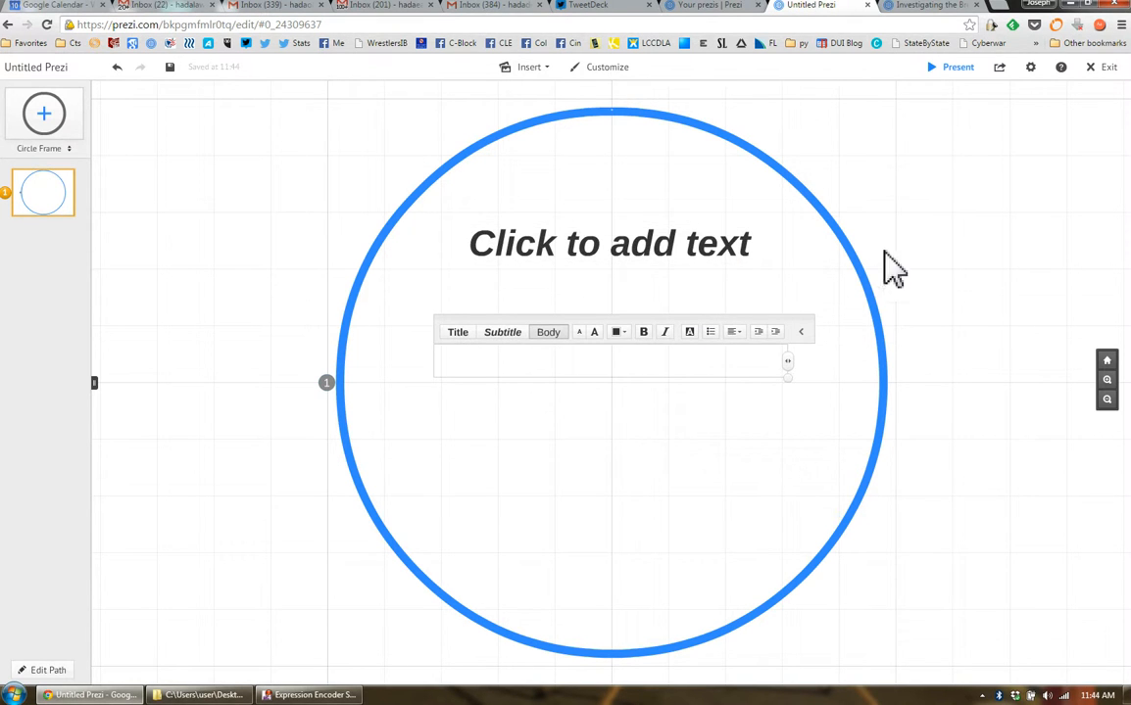
pyautogui.click(454, 176)
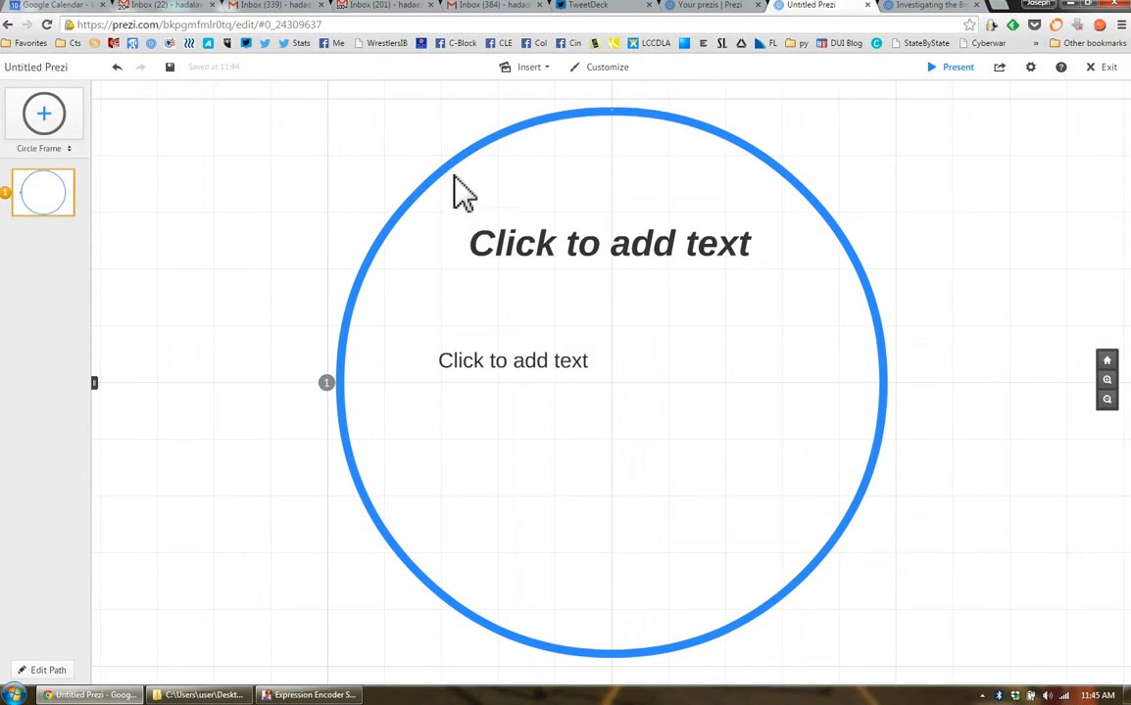
# Delete the default circle frame together with its placeholder texts from the canvas
pyautogui.click(454, 167)
pyautogui.click(434, 188)
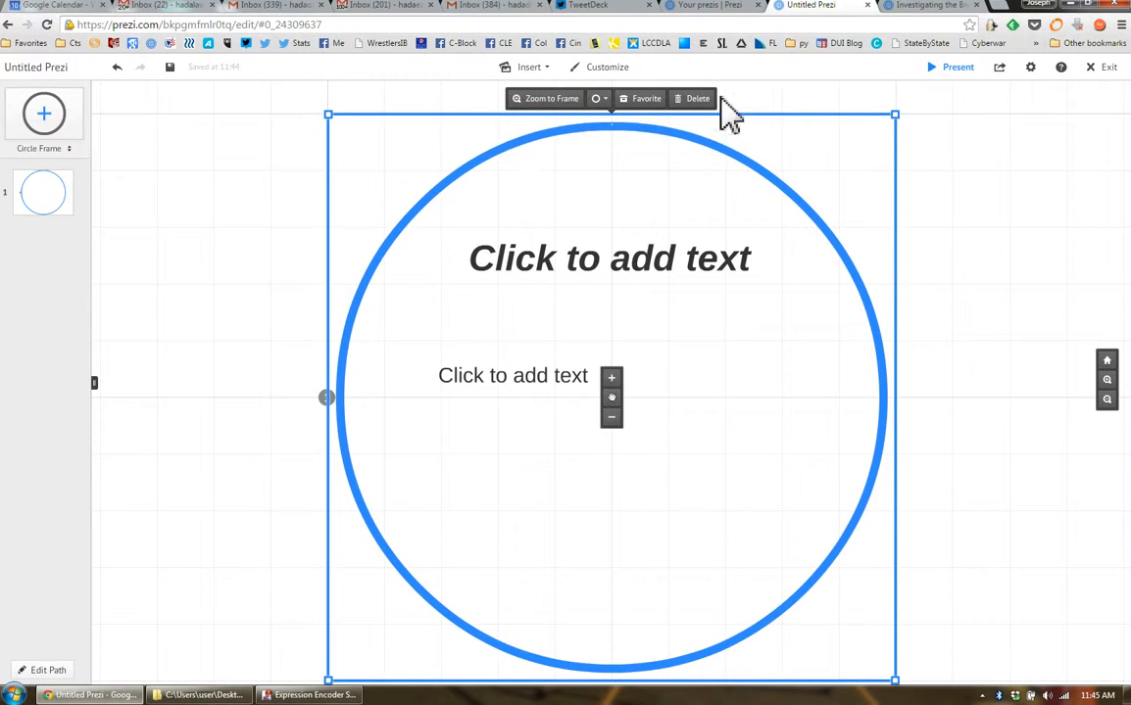
pyautogui.click(698, 105)
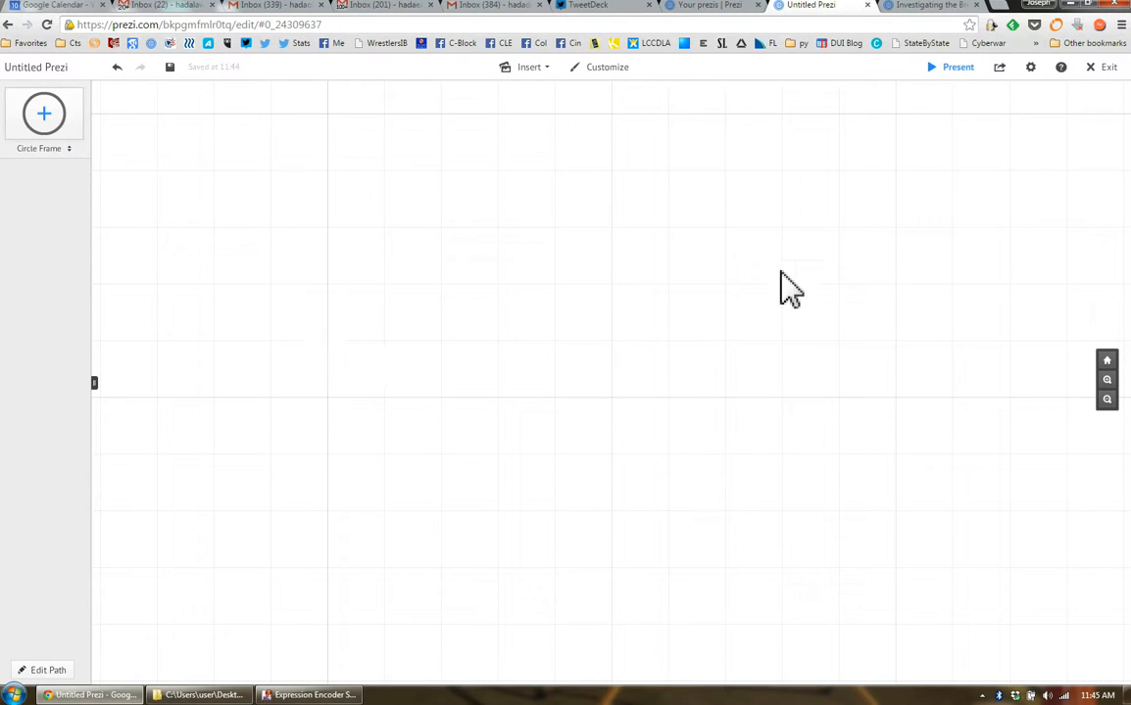
pyautogui.click(71, 150)
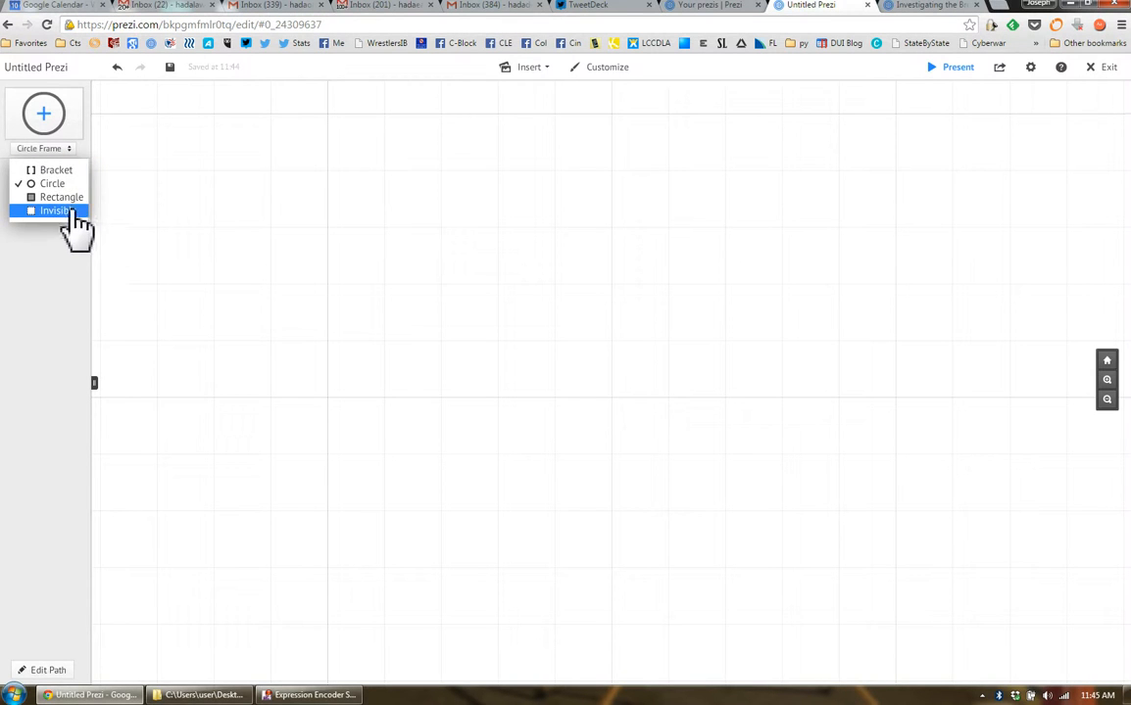
pyautogui.click(71, 153)
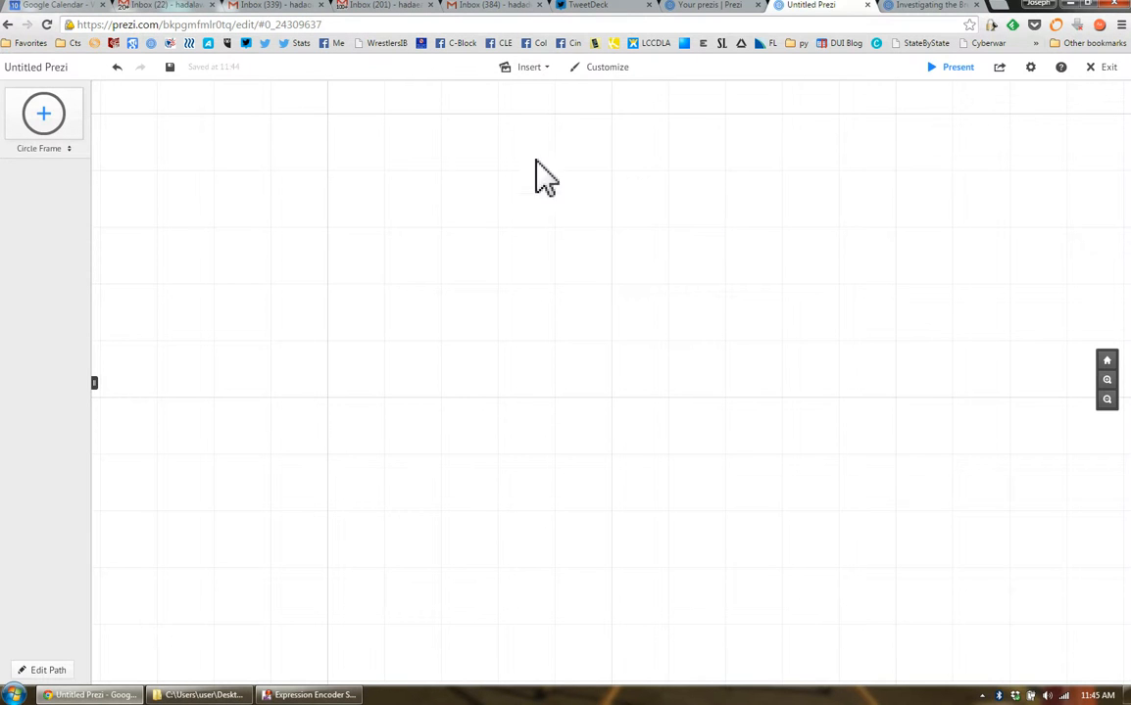
pyautogui.scroll(-2, 617, 225)
pyautogui.scroll(4, 631, 260)
pyautogui.scroll(-1, 640, 249)
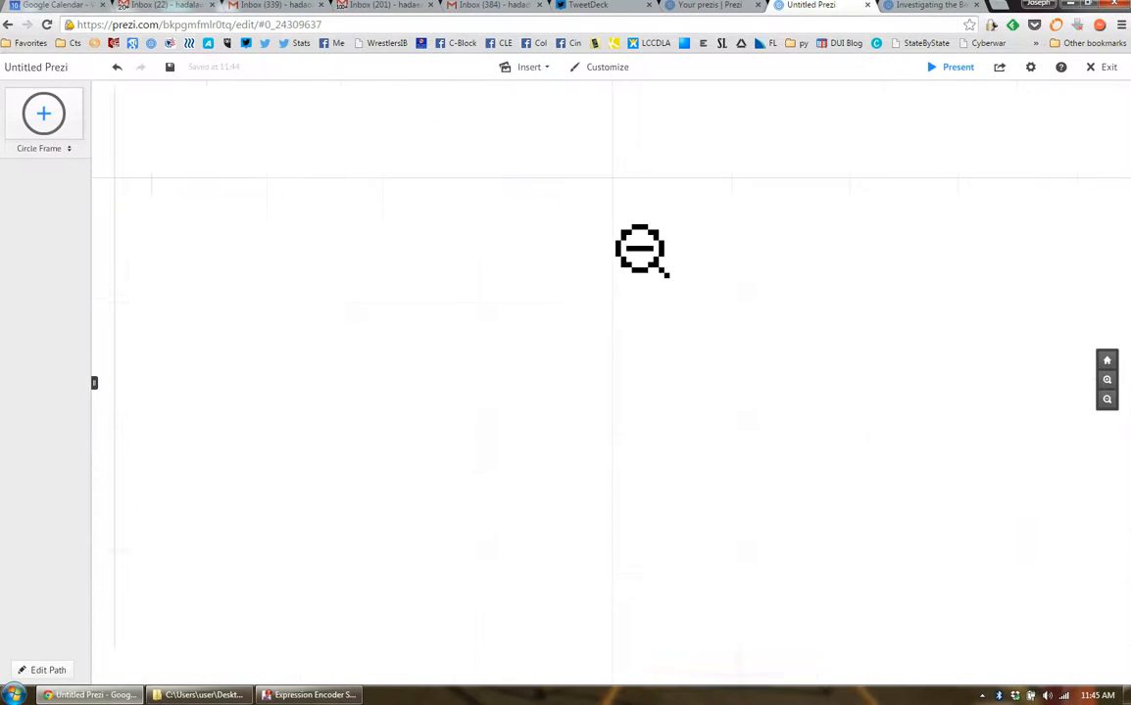
pyautogui.moveTo(697, 261); pyautogui.dragTo(674, 304)
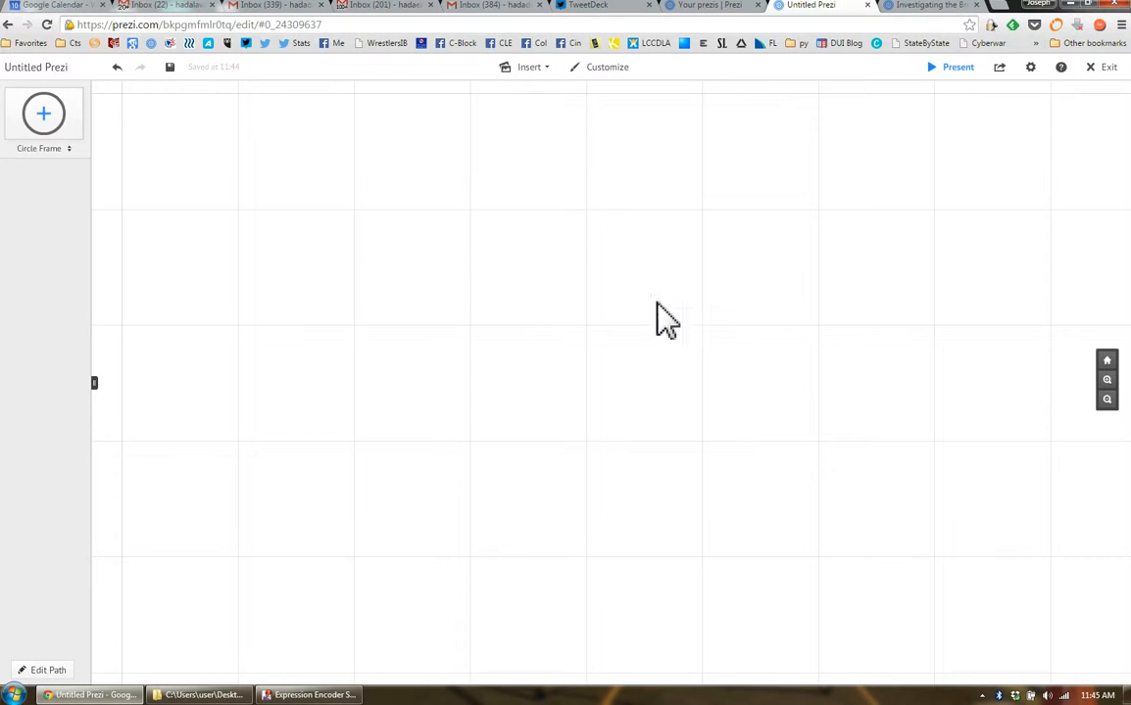
pyautogui.moveTo(752, 302); pyautogui.dragTo(722, 279)
# Add the body text "Blood Test" near the upper middle of the empty canvas
pyautogui.click(533, 214)
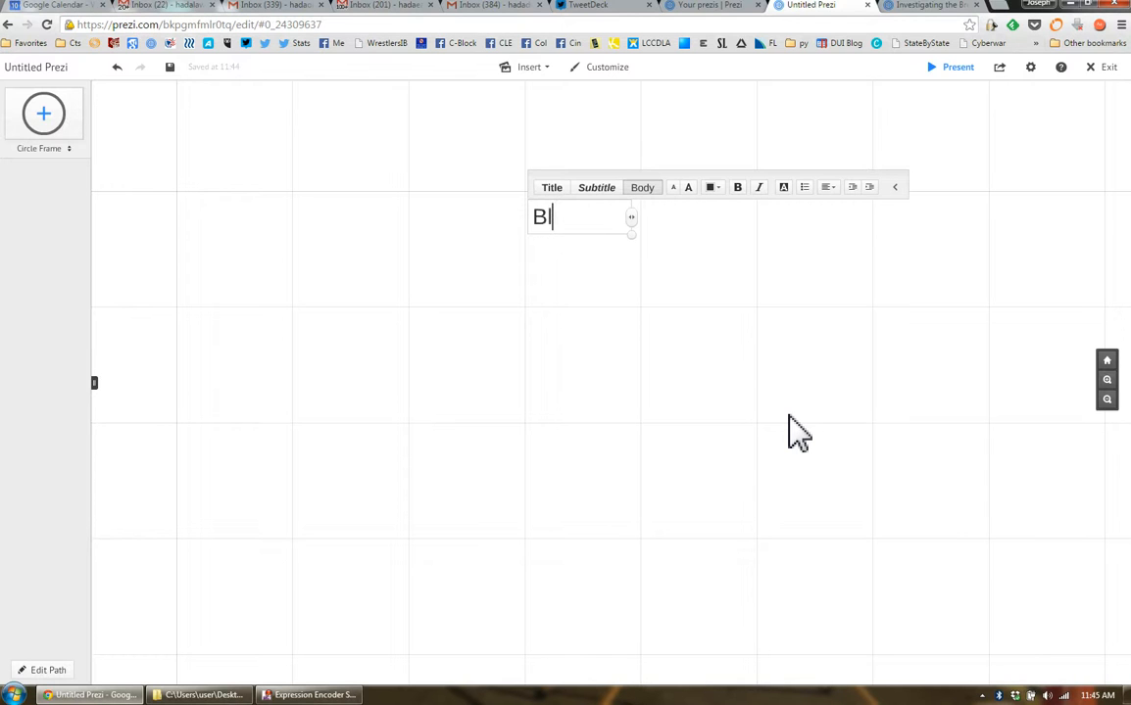
pyautogui.write('st')
pyautogui.click(598, 262)
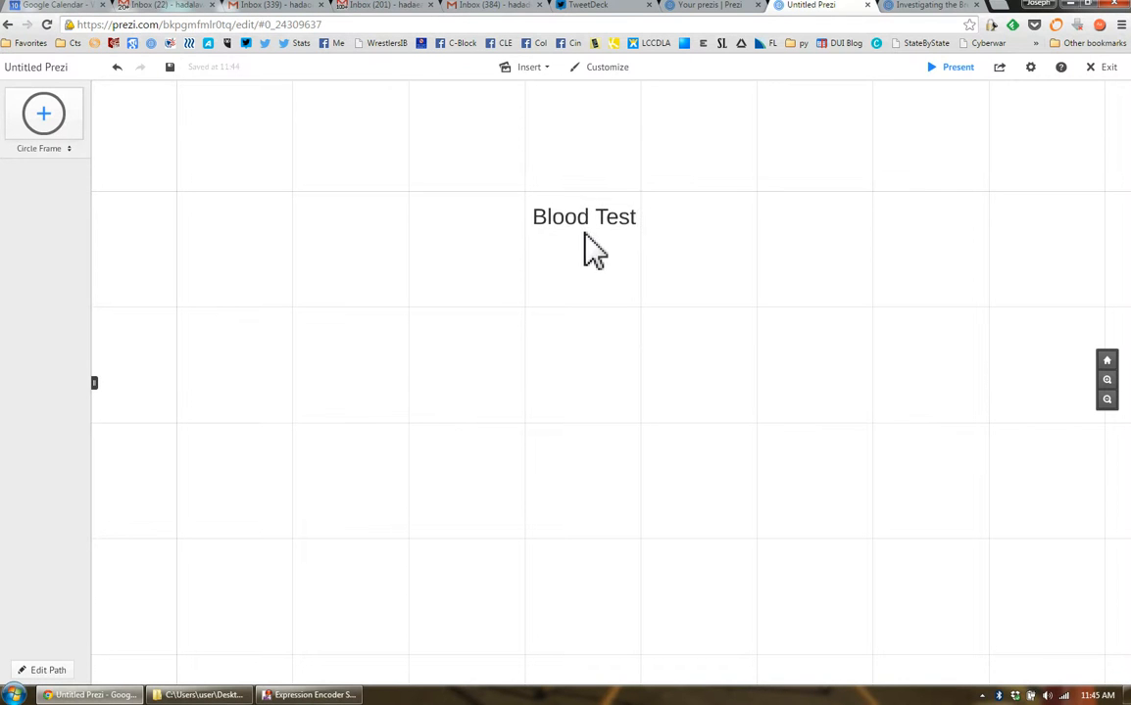
# Enlarge the "Blood Test" text in several increments and move it up to serve as the title
pyautogui.click(588, 227)
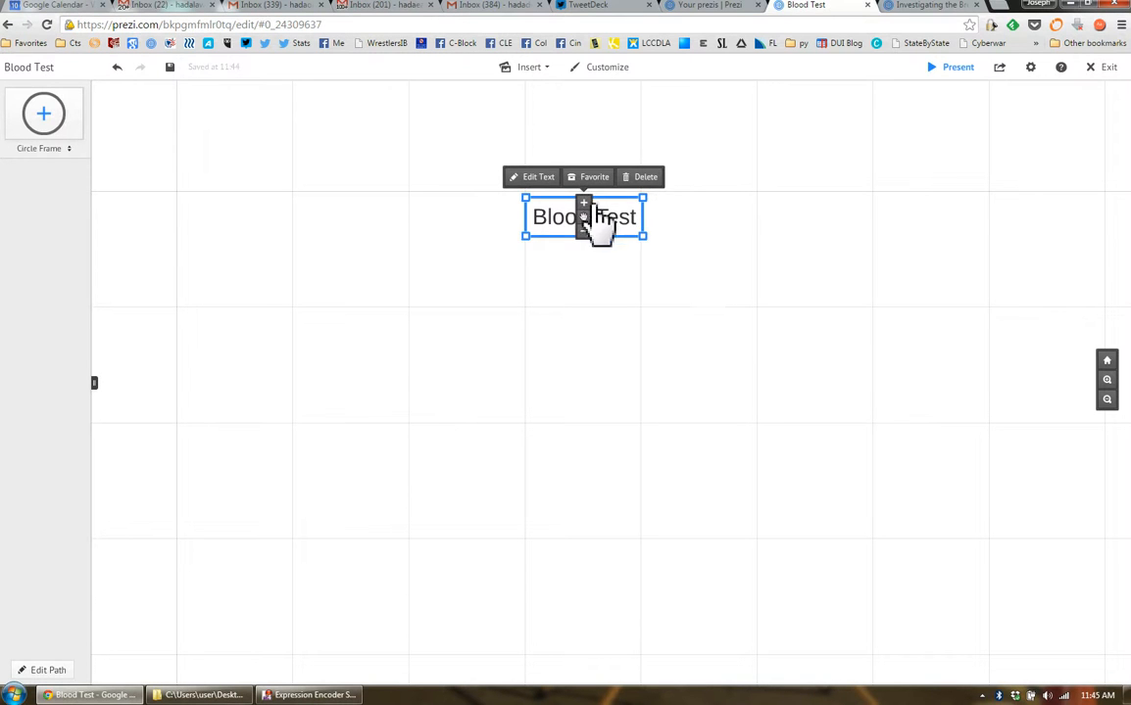
pyautogui.click(584, 203)
pyautogui.click(584, 204)
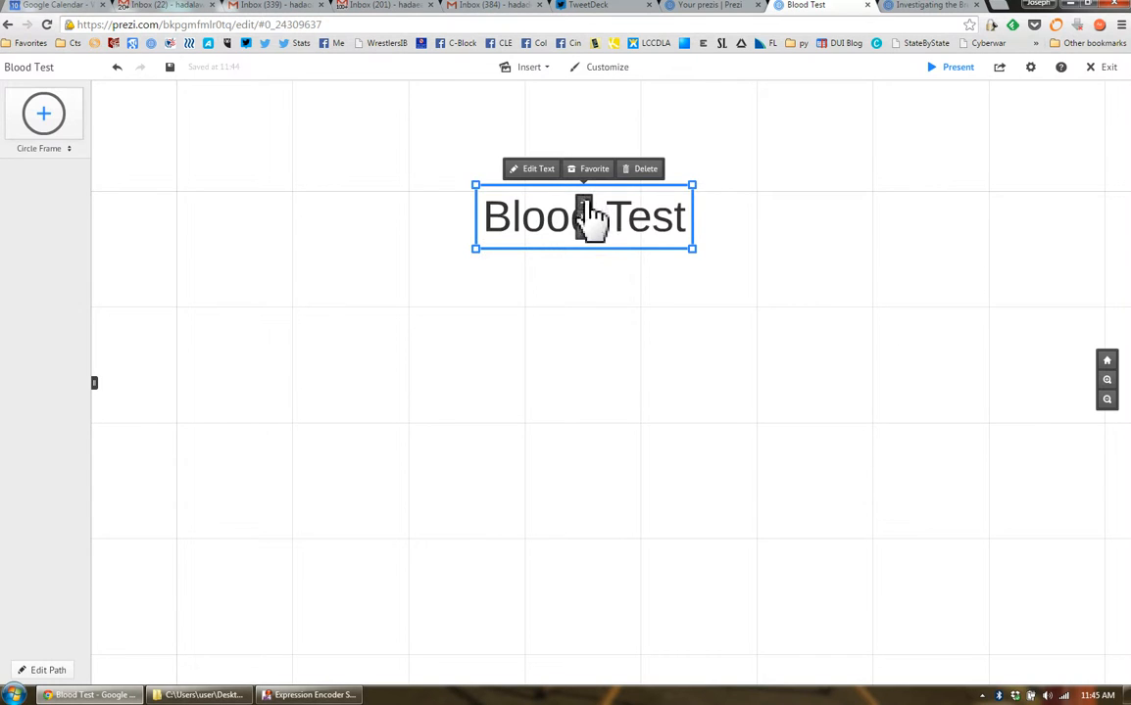
pyautogui.click(584, 203)
pyautogui.moveTo(643, 252); pyautogui.dragTo(638, 197)
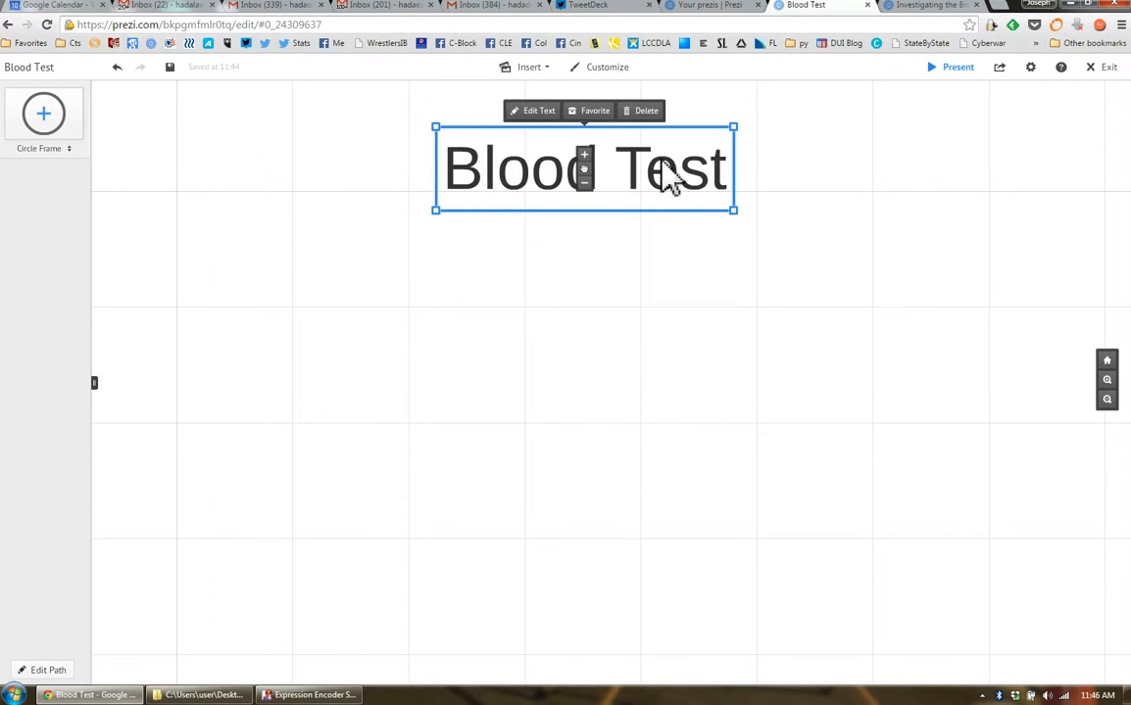
pyautogui.click(600, 287)
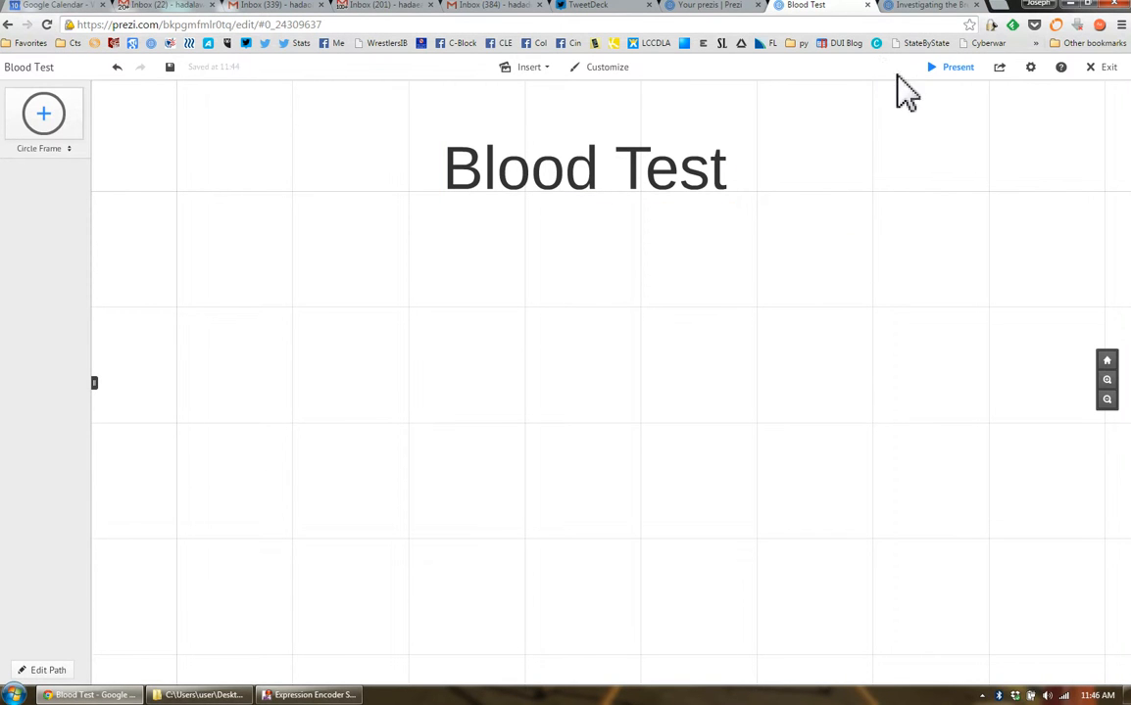
# Add the text "Can you trust it?" below the "Blood Test" title and colour it red
pyautogui.click(573, 262)
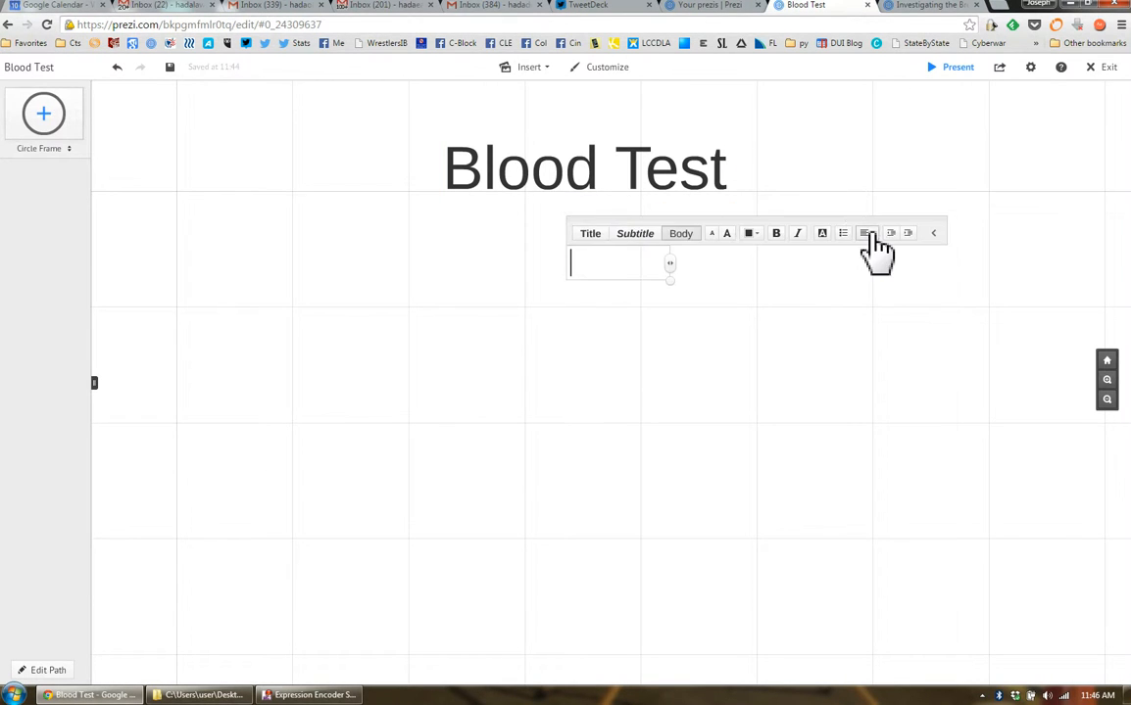
pyautogui.write('Can you trust it')
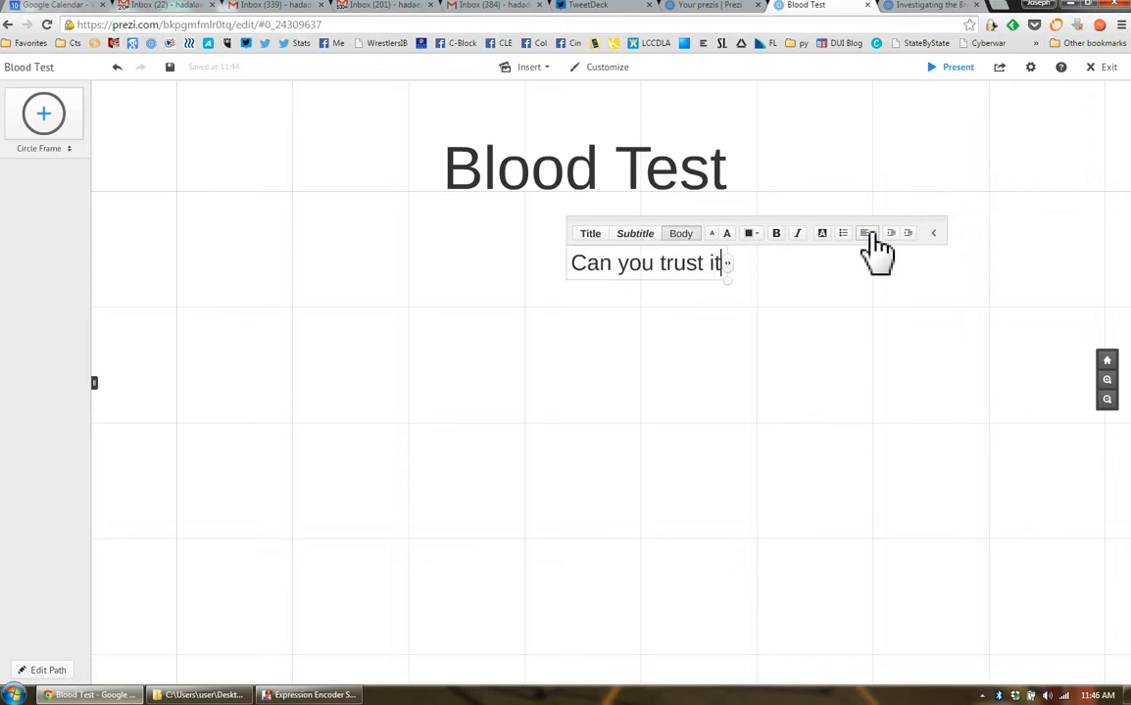
pyautogui.write('?')
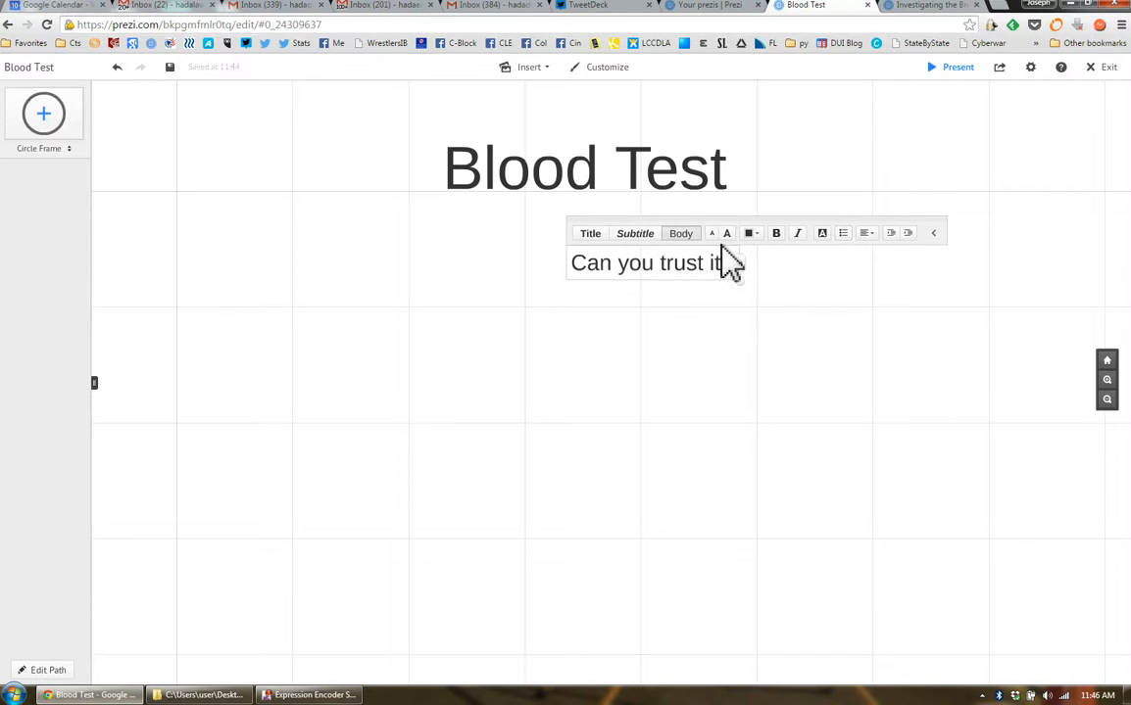
pyautogui.click(752, 235)
pyautogui.click(718, 199)
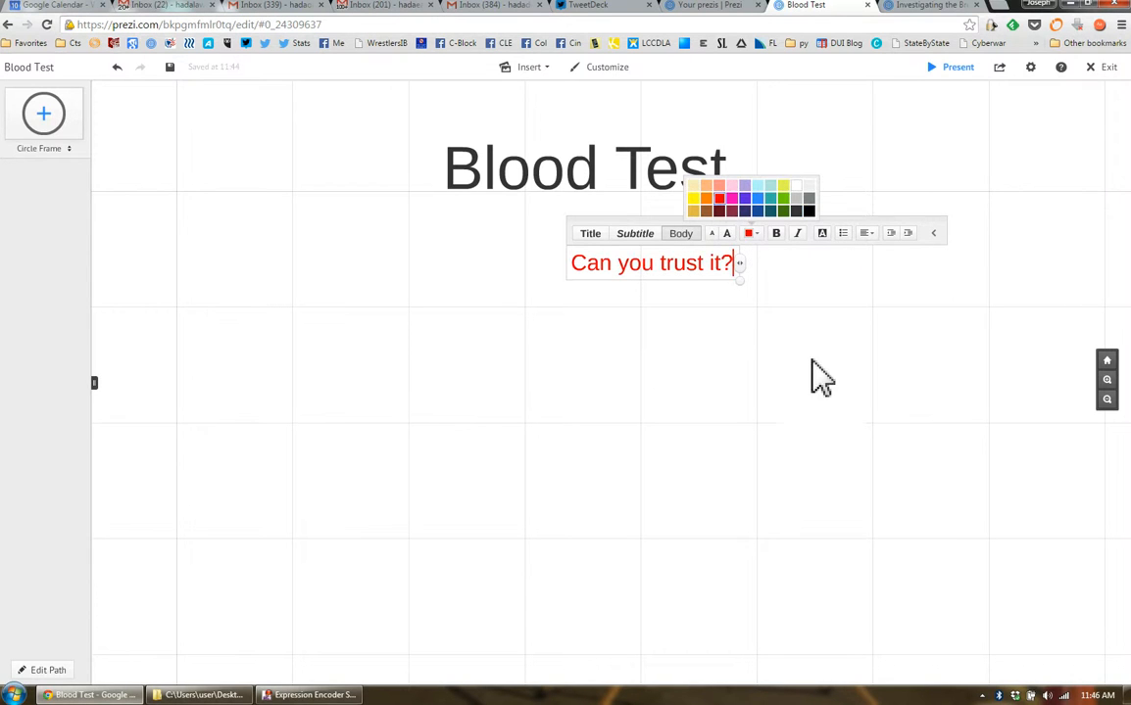
pyautogui.click(715, 351)
# Centre the red "Can you trust it?" text directly under the title and enlarge it slightly
pyautogui.moveTo(684, 271); pyautogui.dragTo(621, 240)
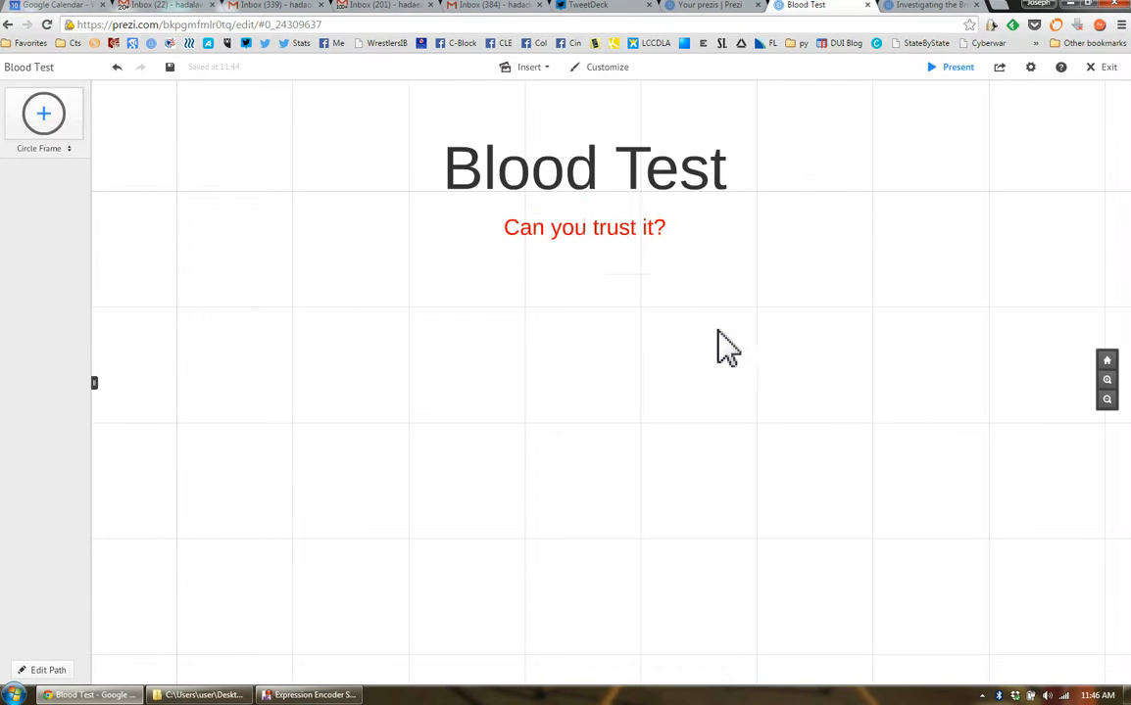
pyautogui.click(601, 232)
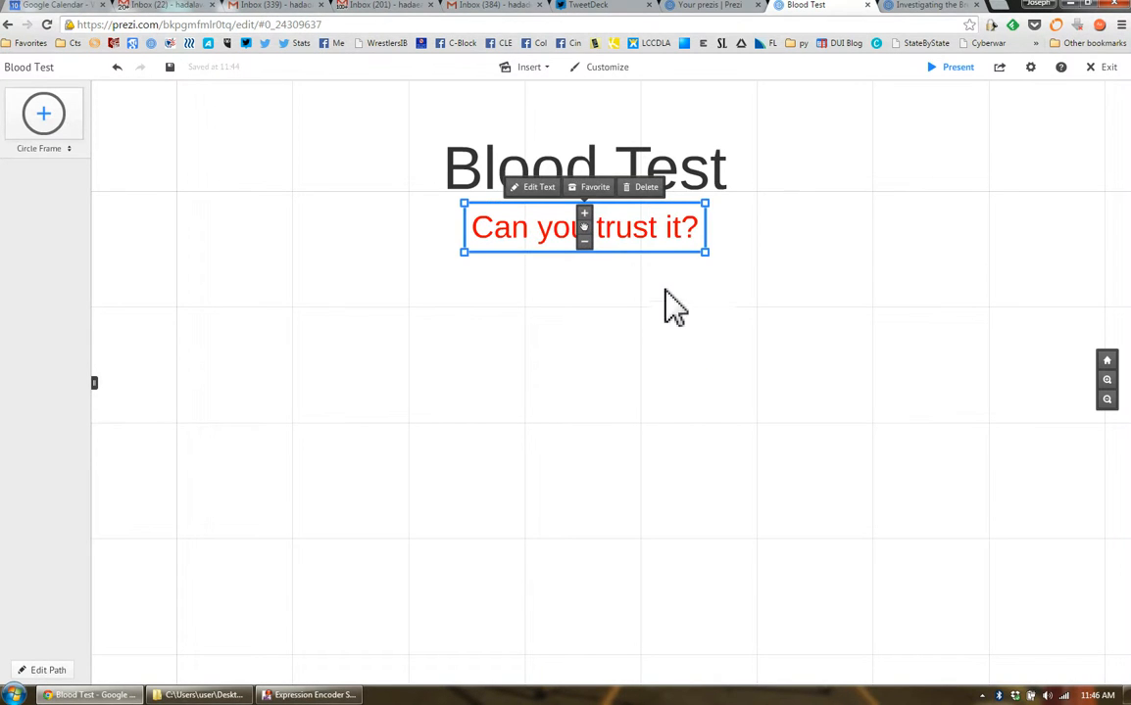
pyautogui.moveTo(656, 228); pyautogui.dragTo(657, 250)
pyautogui.click(770, 339)
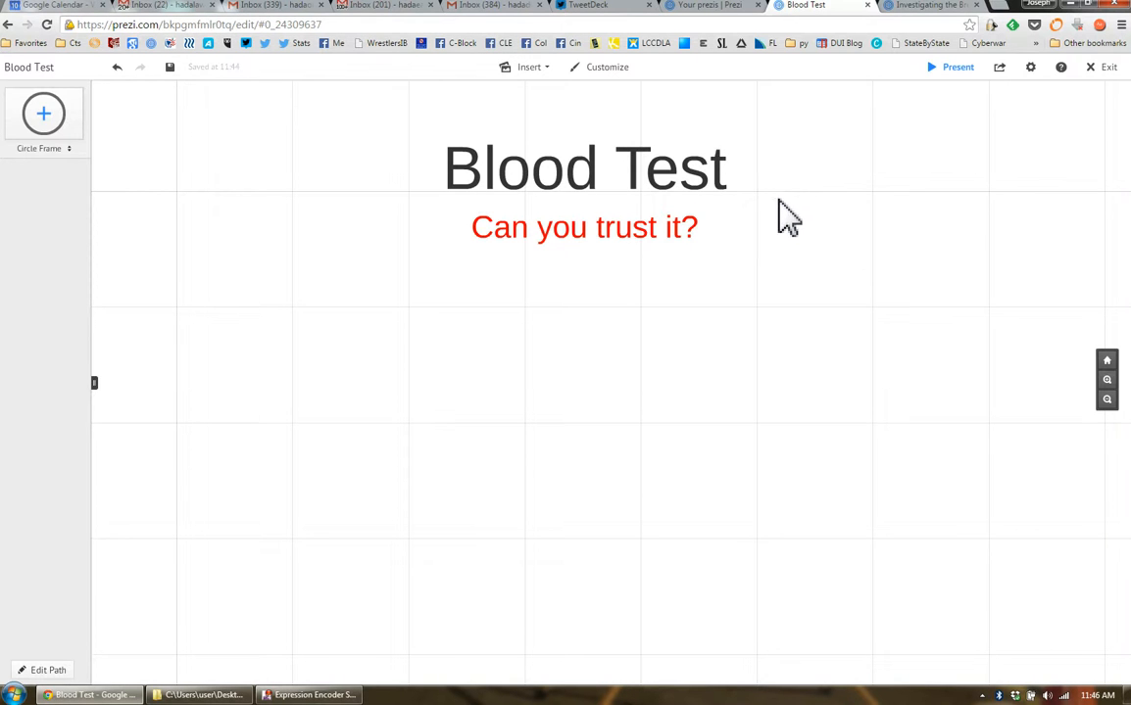
# Start inserting an image and search the web images for "blood sample"
pyautogui.click(534, 69)
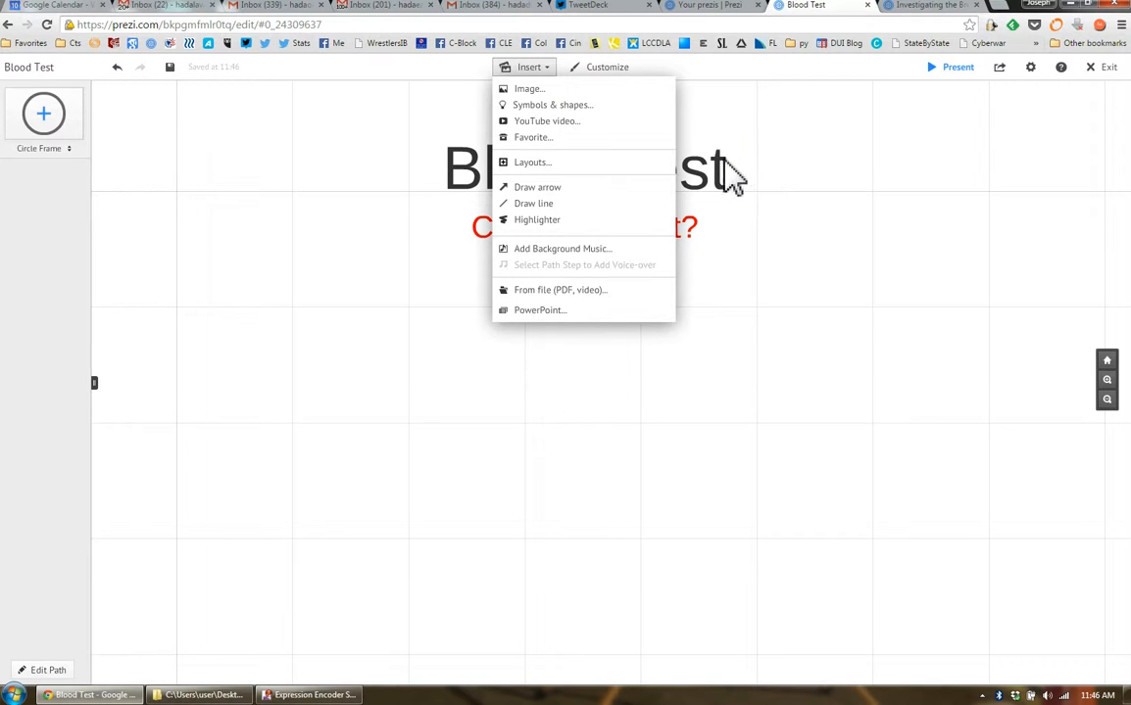
pyautogui.click(593, 91)
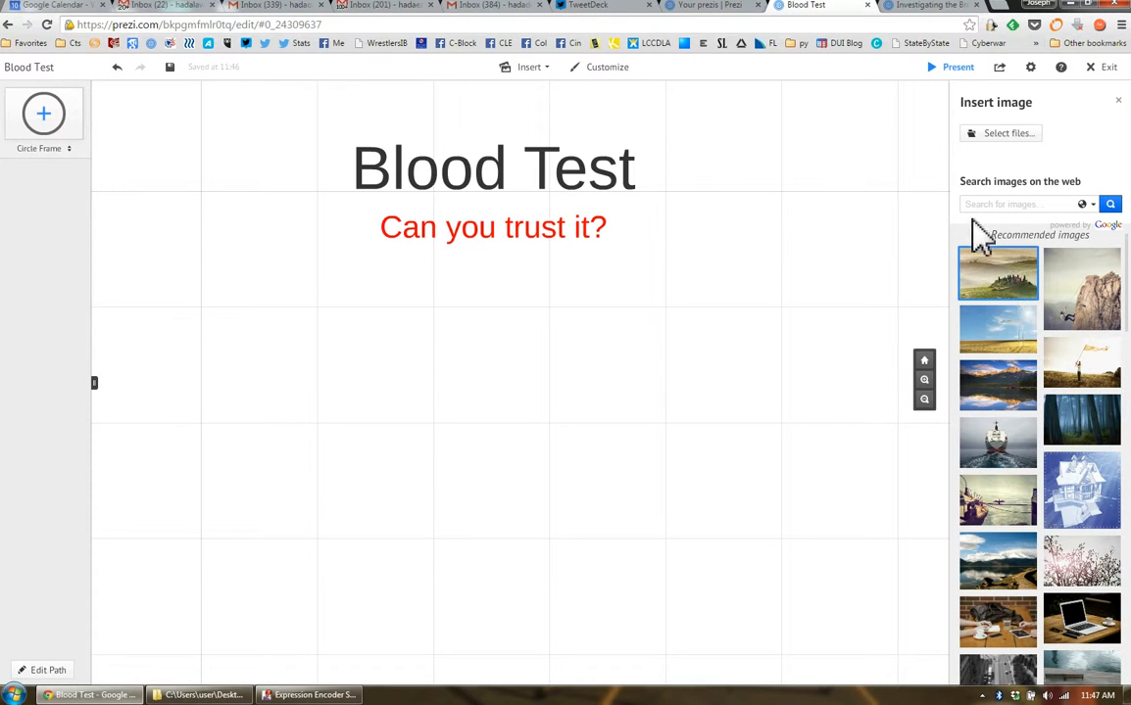
pyautogui.click(1049, 206)
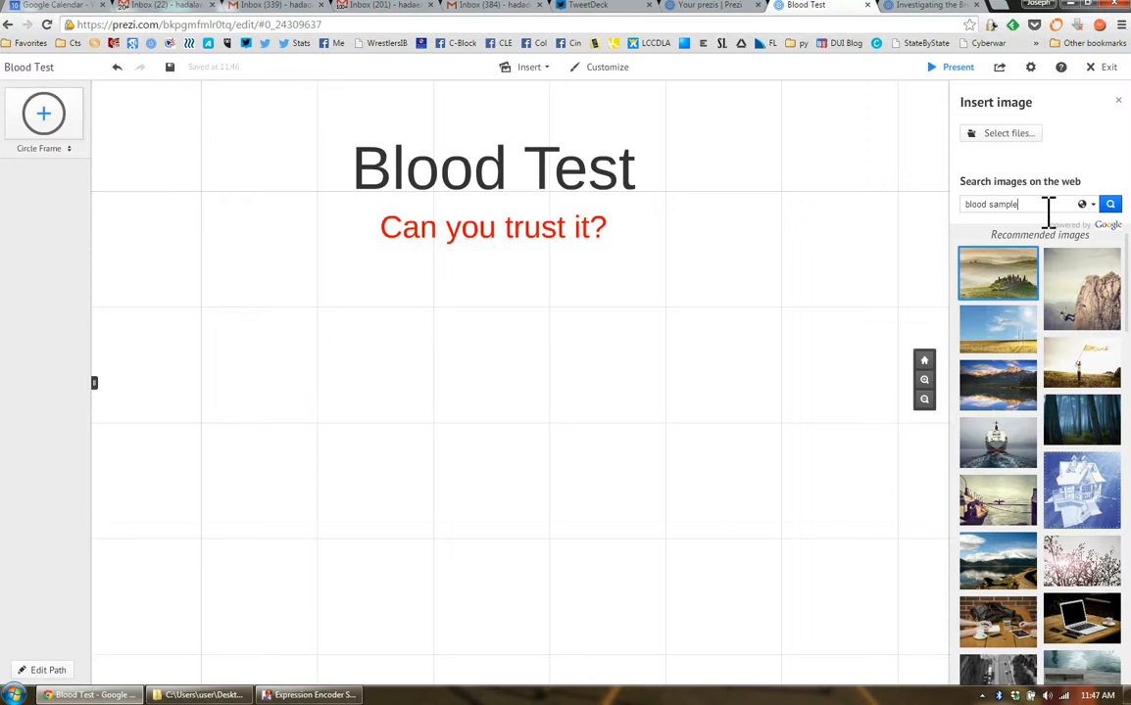
pyautogui.write('e')
pyautogui.press('Return')
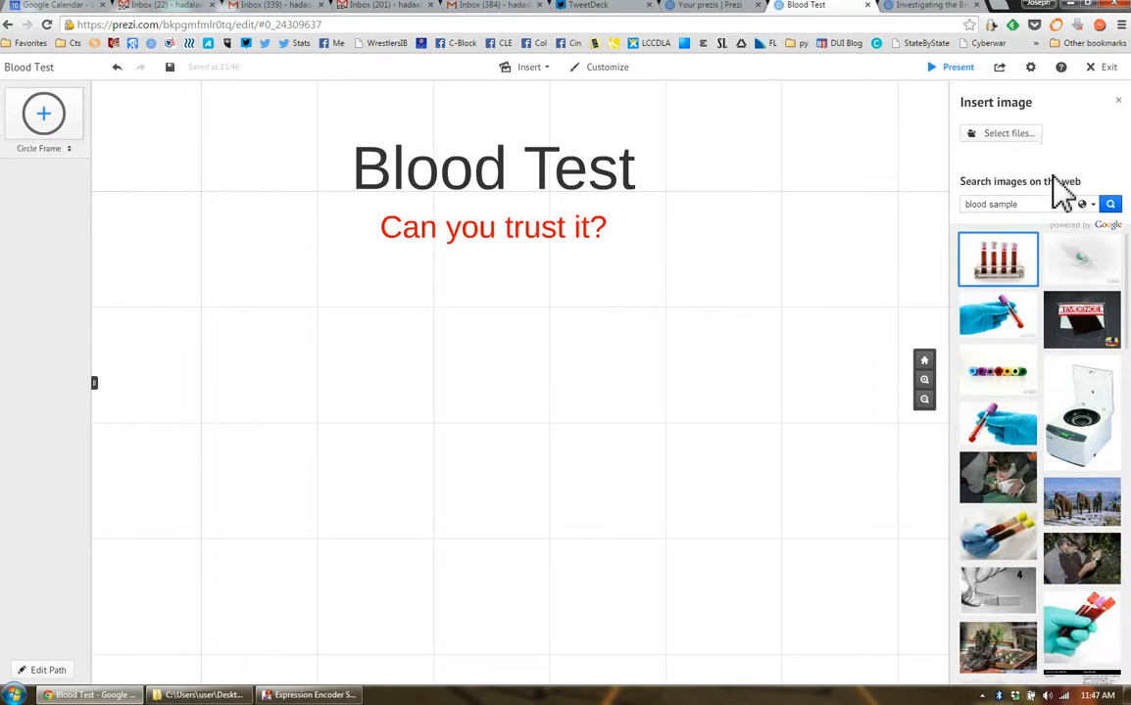
# Place the image of a blue-gloved hand holding a down-left-tilted, purple-capped blood tube on the canvas
pyautogui.click(537, 69)
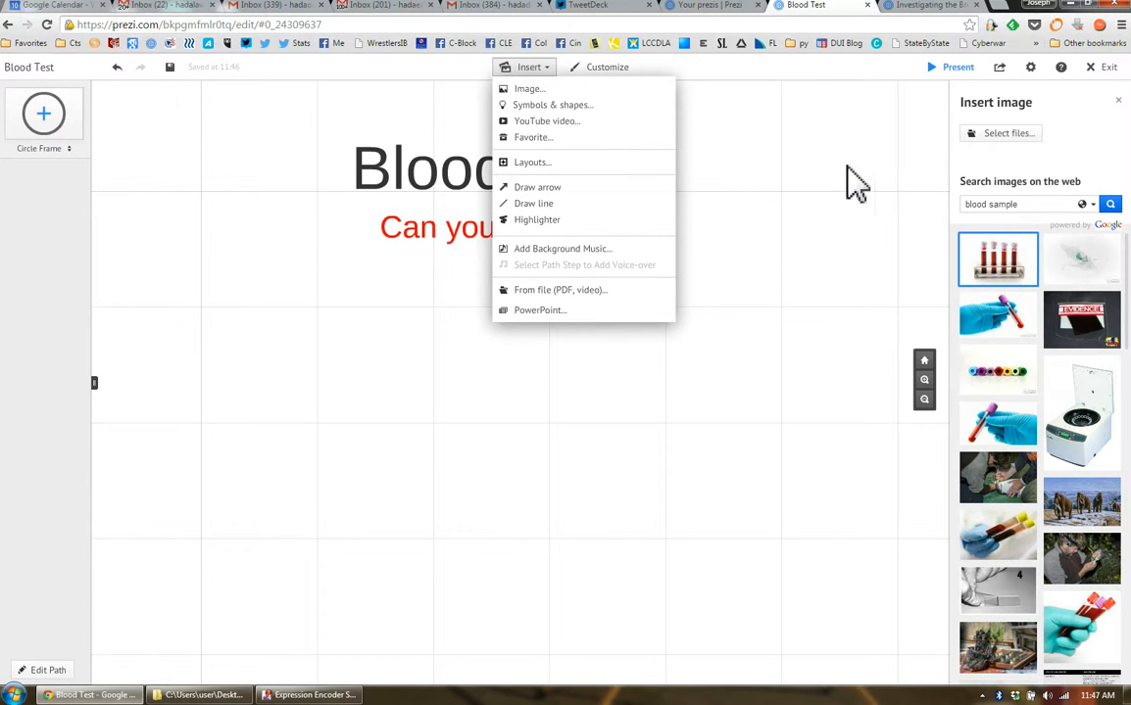
pyautogui.click(826, 196)
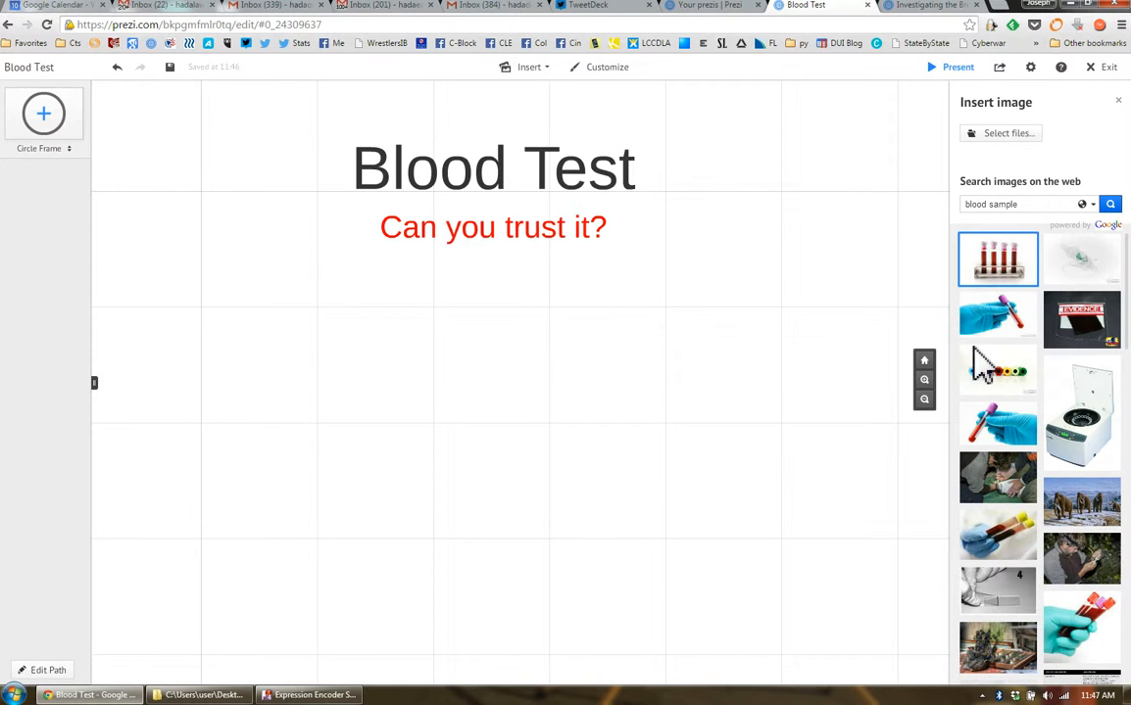
pyautogui.moveTo(1019, 431); pyautogui.dragTo(360, 316)
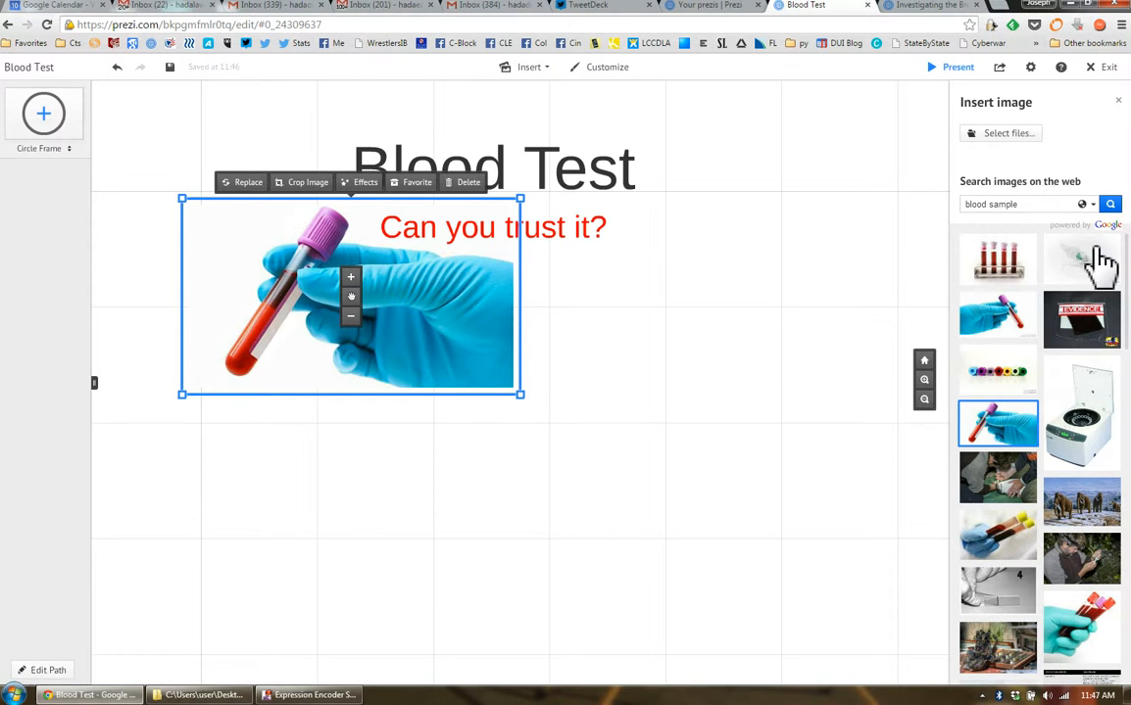
# Enlarge the gloved-hand image to well over the title's width and position it centred below the red text
pyautogui.moveTo(421, 346); pyautogui.dragTo(448, 386)
pyautogui.moveTo(560, 453); pyautogui.dragTo(807, 525)
pyautogui.moveTo(556, 416); pyautogui.dragTo(661, 518)
pyautogui.scroll(-1, 750, 439)
pyautogui.moveTo(740, 396); pyautogui.dragTo(719, 442)
pyautogui.click(845, 209)
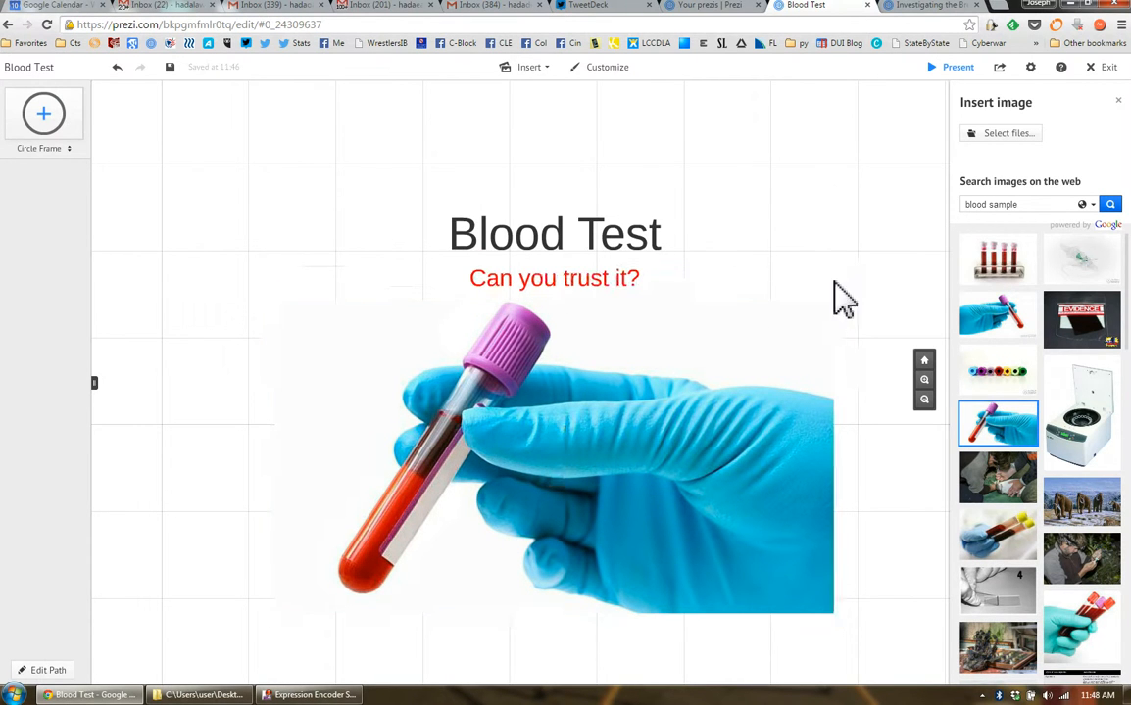
# Enlarge the gloved-hand image to more than three times the title's width and place it just below the red text
pyautogui.moveTo(868, 383); pyautogui.dragTo(870, 293)
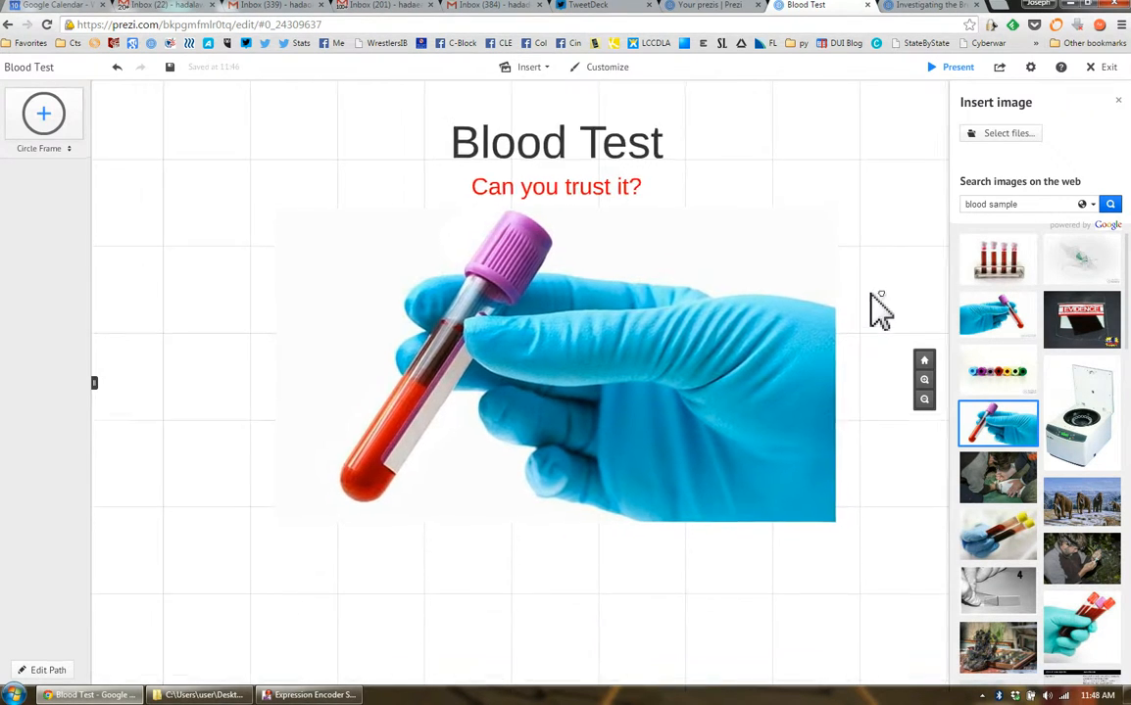
pyautogui.click(683, 387)
pyautogui.moveTo(852, 539); pyautogui.dragTo(947, 609)
pyautogui.moveTo(705, 364); pyautogui.dragTo(709, 443)
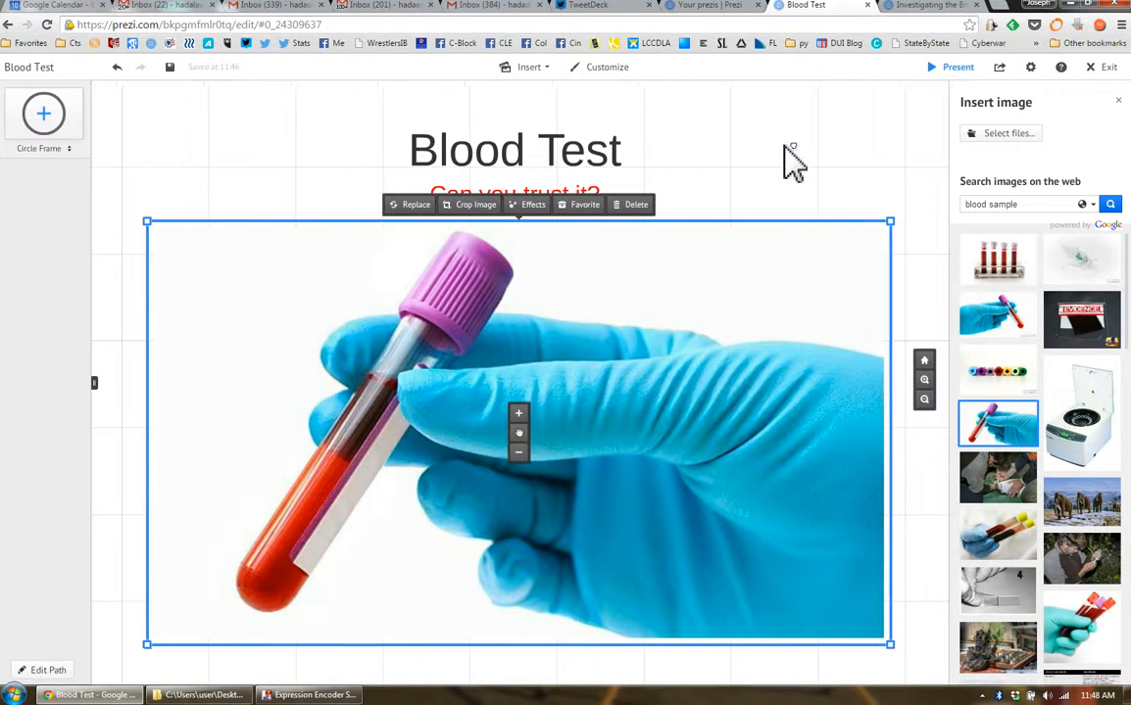
pyautogui.moveTo(647, 317)
pyautogui.mouseDown()
pyautogui.moveTo(676, 336)
pyautogui.moveTo(652, 328)
pyautogui.mouseUp()
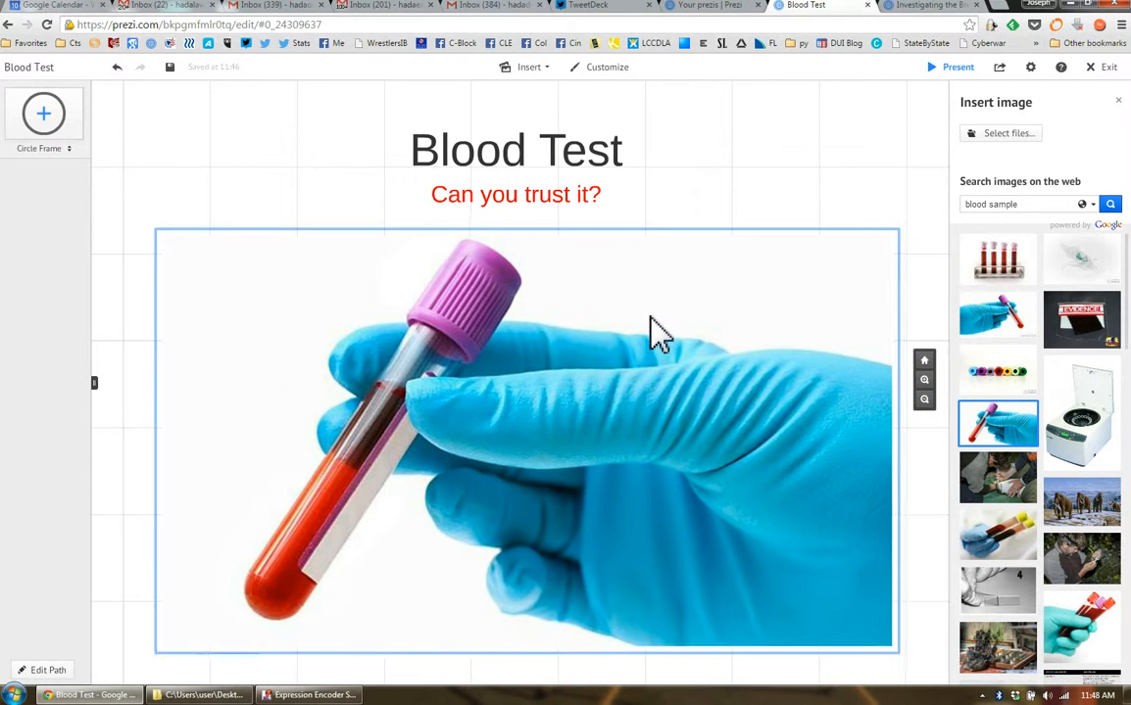
pyautogui.click(735, 117)
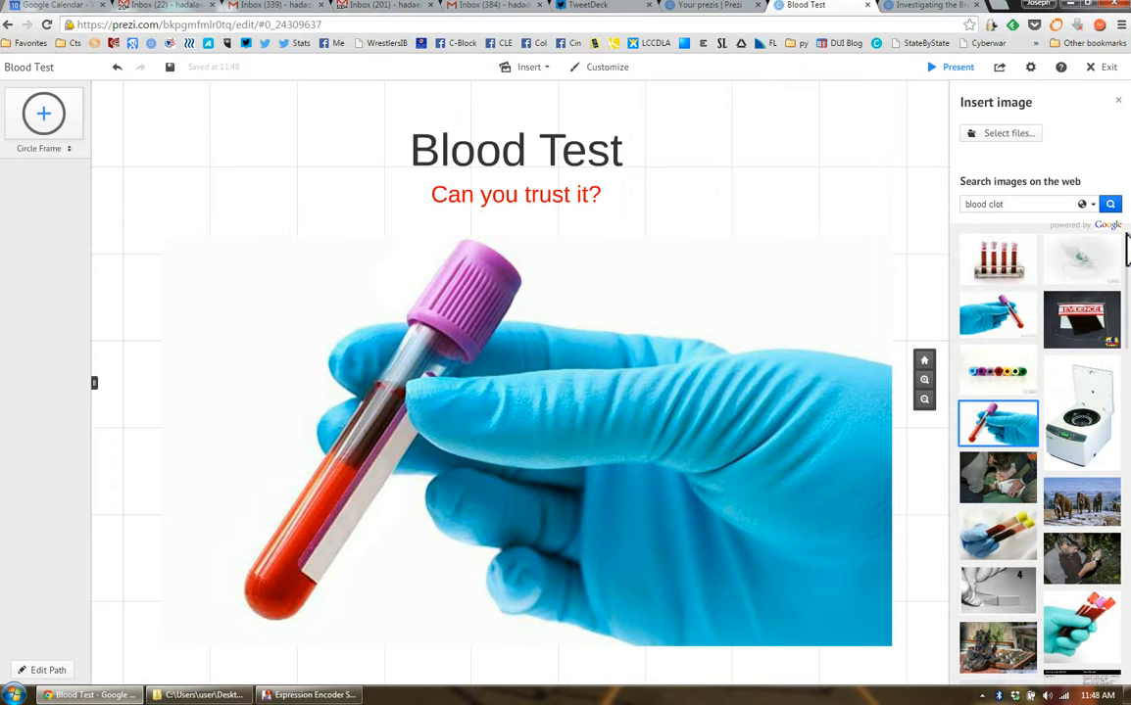
# Search the web images for "blood clot" and place the picture of red blood cells over the tube's lower end
pyautogui.press('Return')
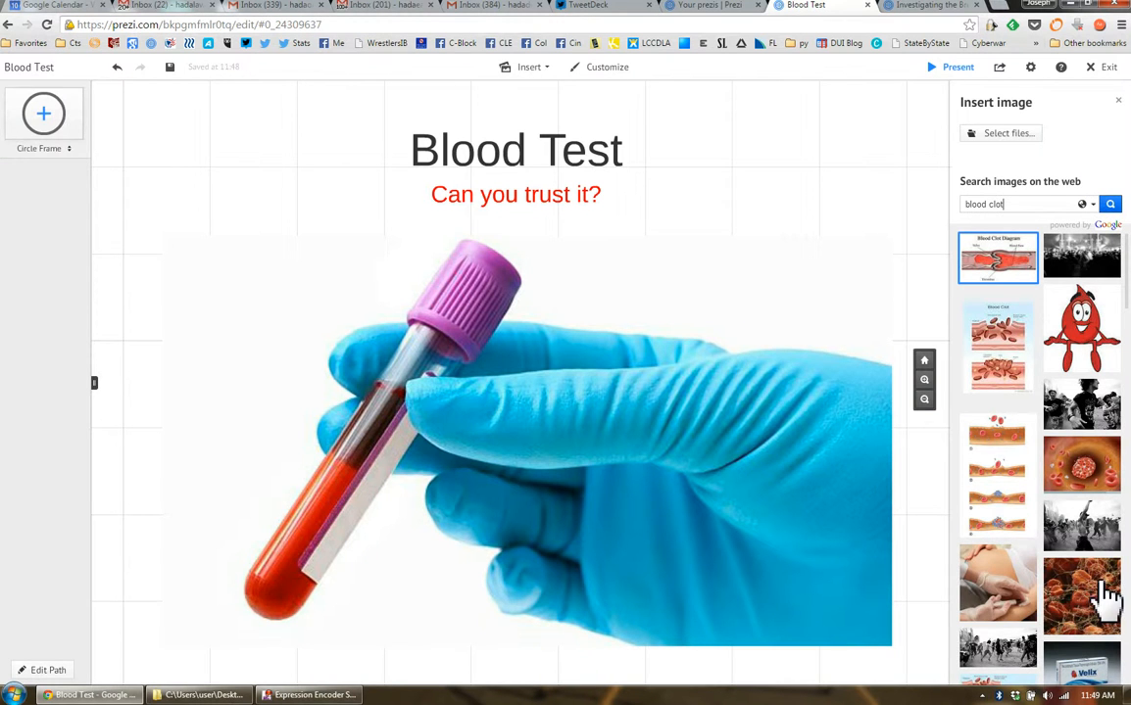
pyautogui.moveTo(1086, 618); pyautogui.dragTo(290, 571)
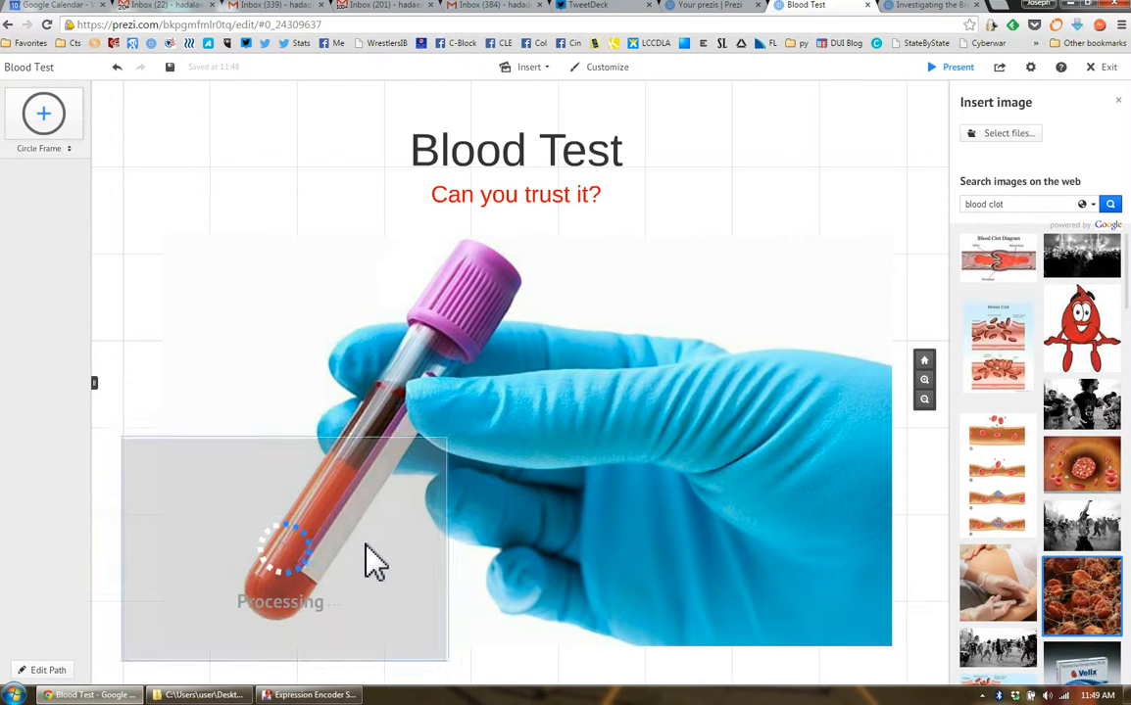
# Shrink the blood cell picture to a tiny square and position it inside the red blood near the tube's lower end
pyautogui.click(285, 568)
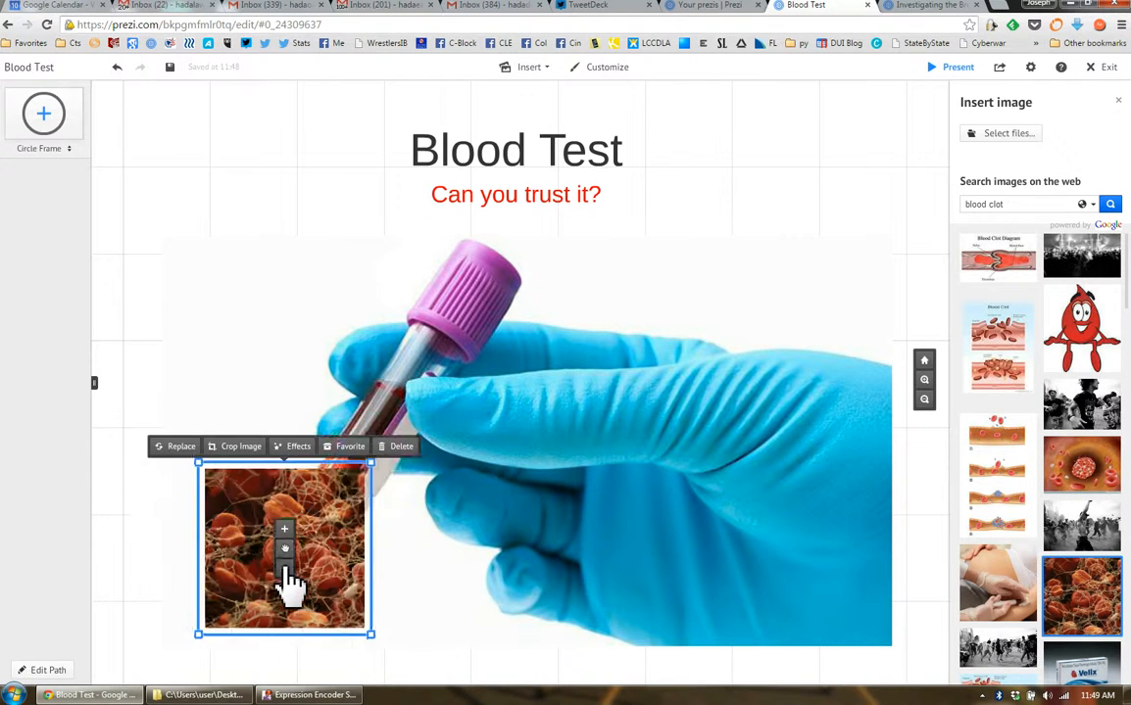
pyautogui.scroll(5, 289, 574)
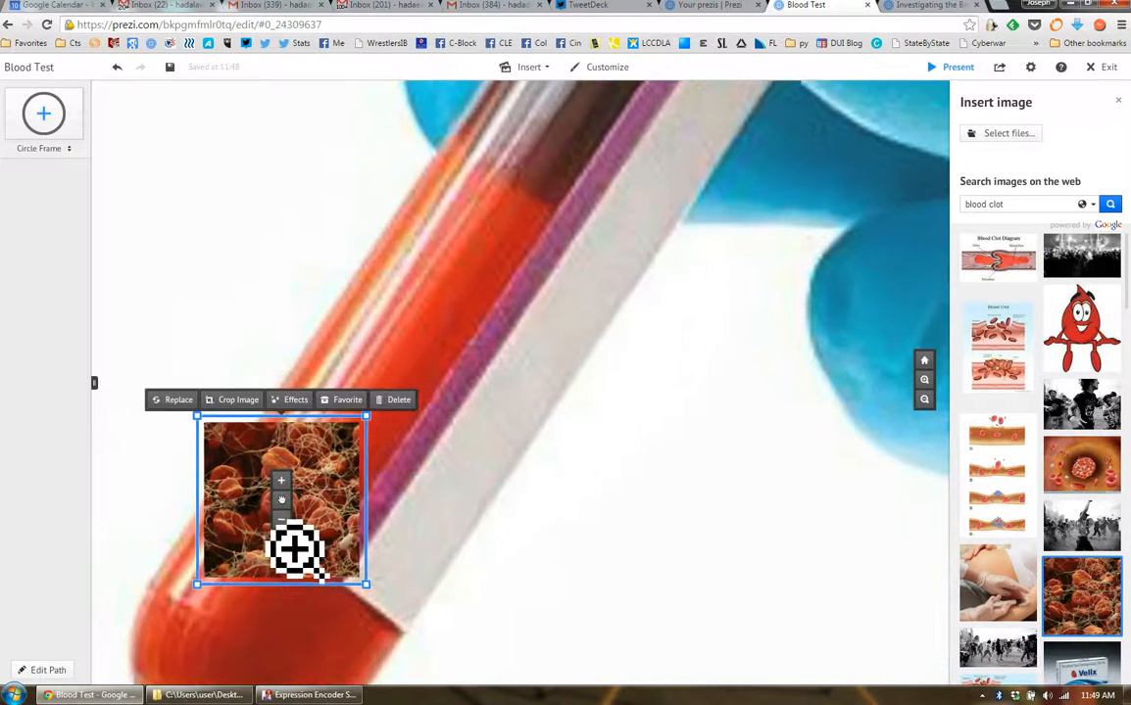
pyautogui.click(282, 517)
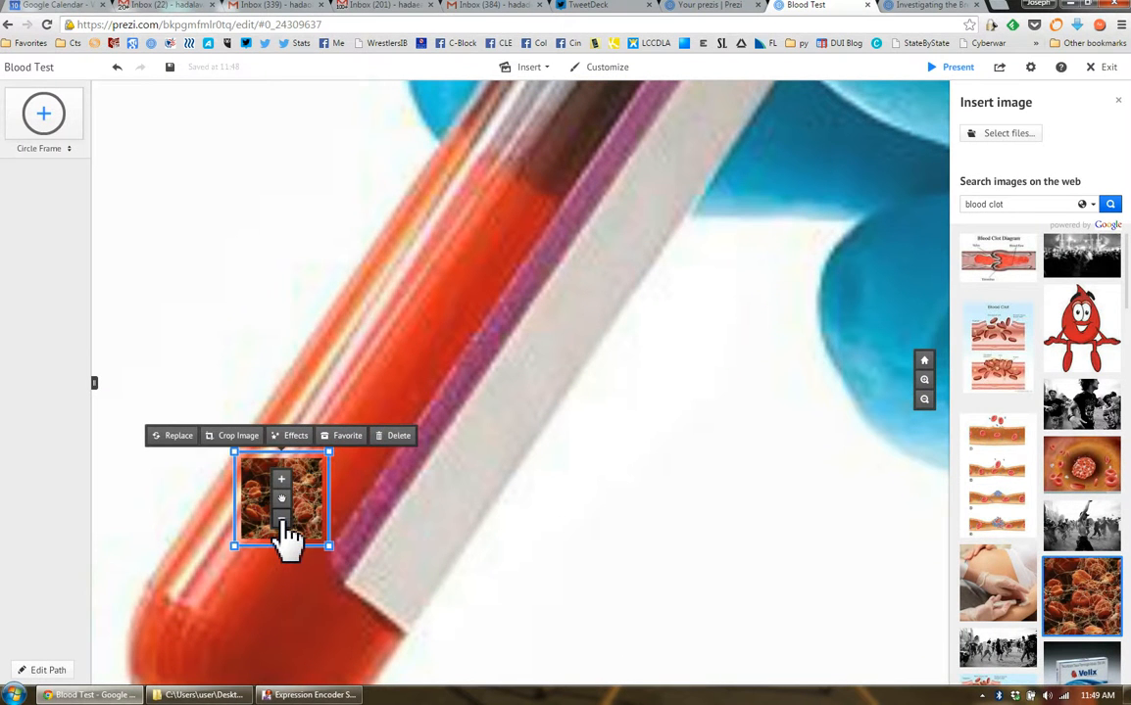
pyautogui.click(282, 518)
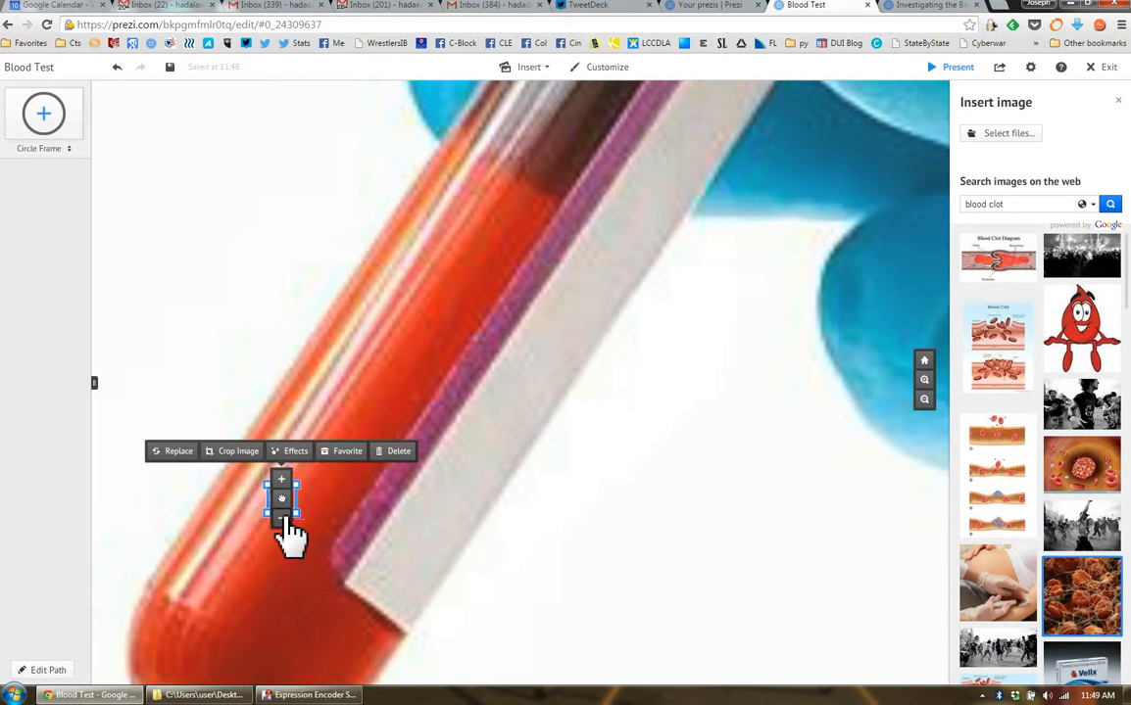
pyautogui.scroll(4, 360, 534)
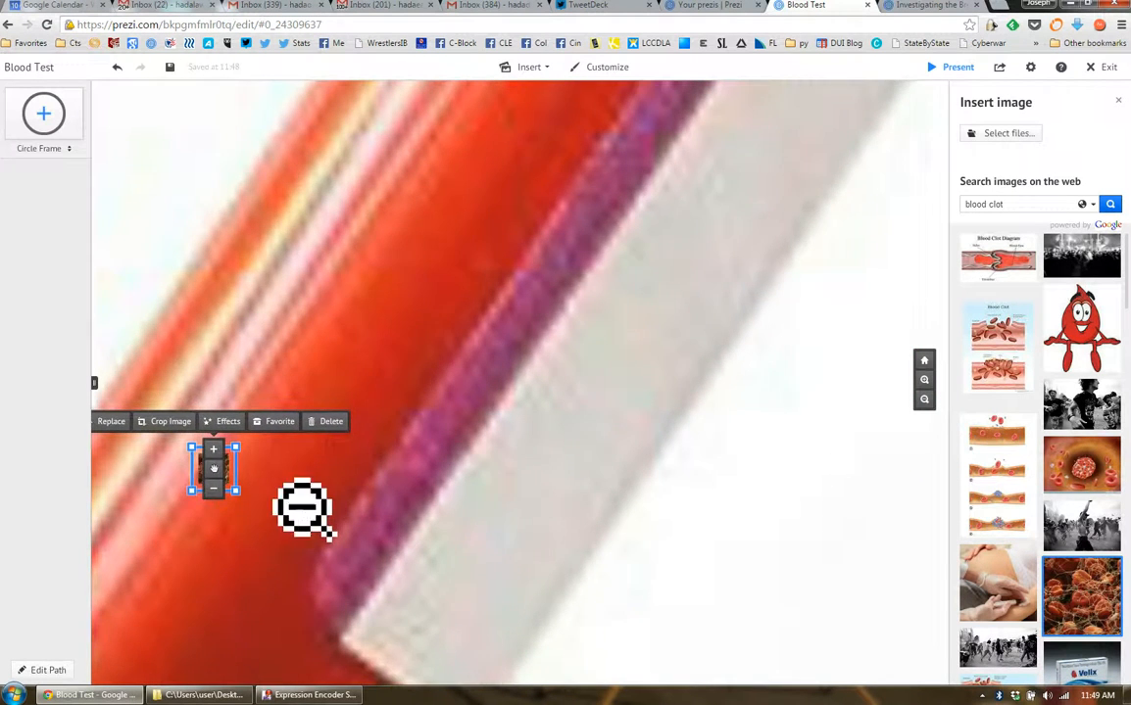
pyautogui.moveTo(232, 476); pyautogui.dragTo(251, 509)
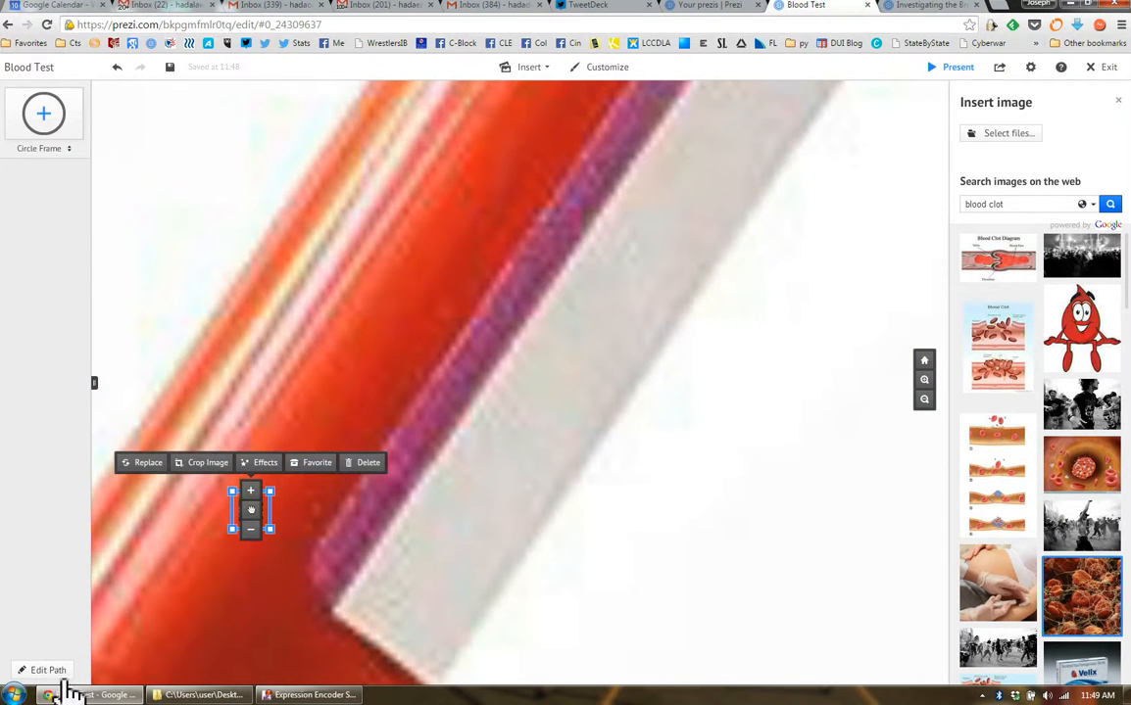
# Fit the title, red text and whole gloved-hand image in view and add this view as the first path point
pyautogui.scroll(-5, 744, 451)
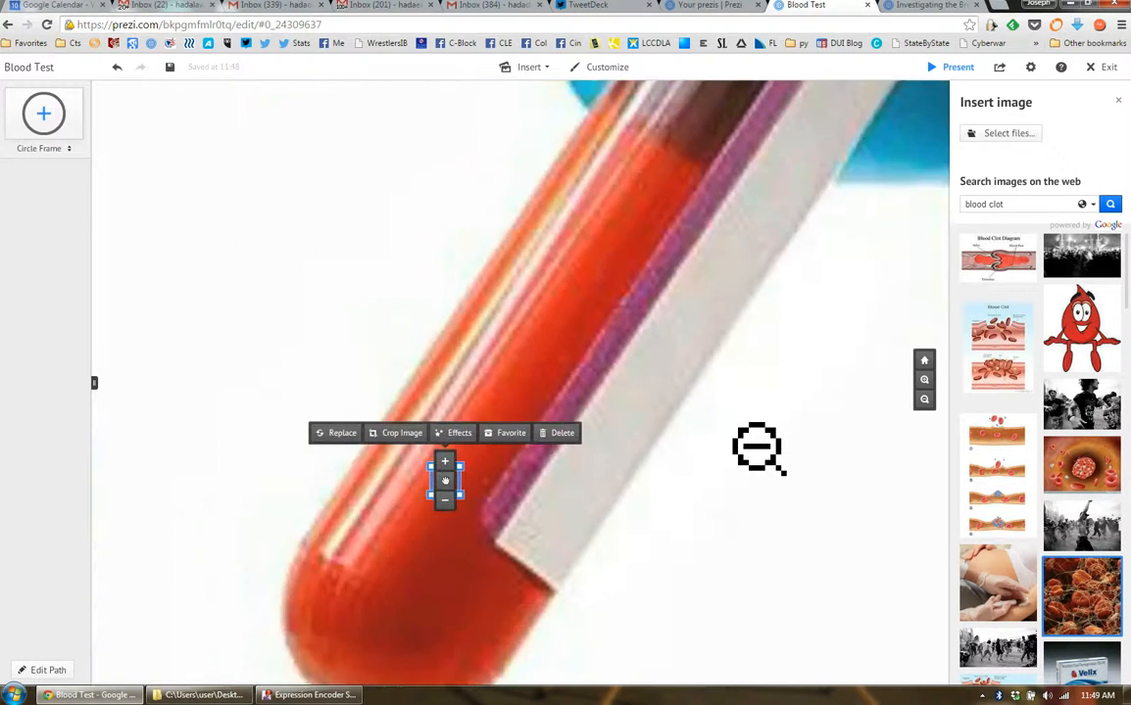
pyautogui.scroll(-3, 754, 502)
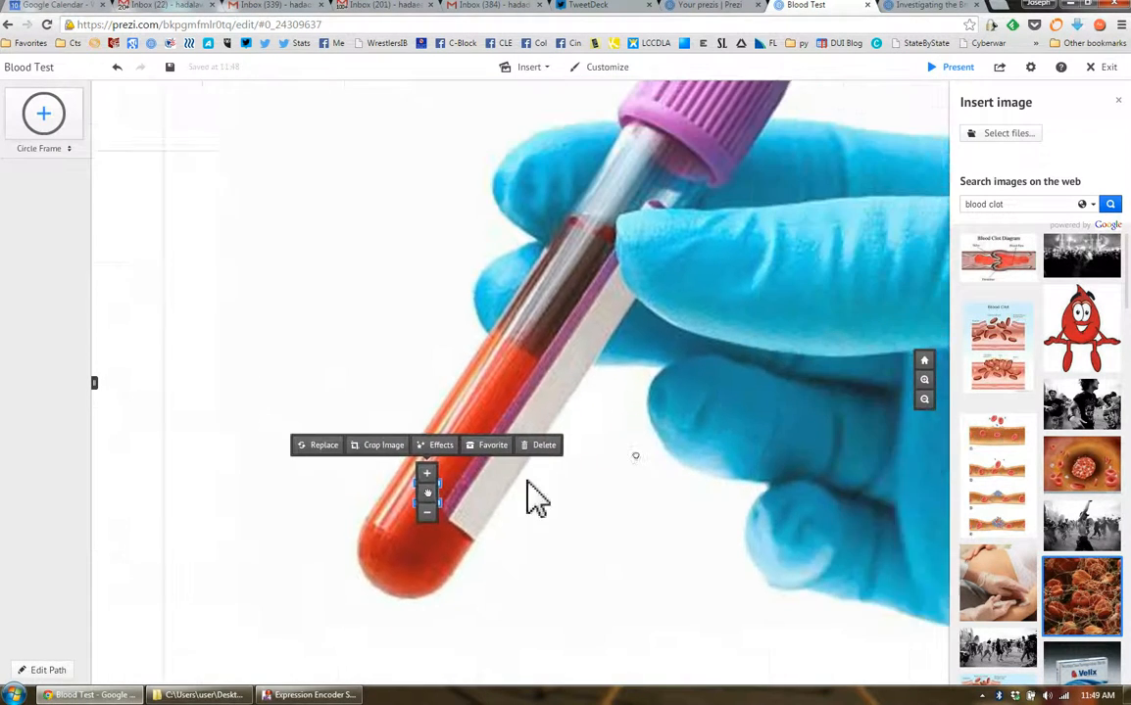
pyautogui.scroll(-1, 624, 487)
pyautogui.scroll(-2, 625, 487)
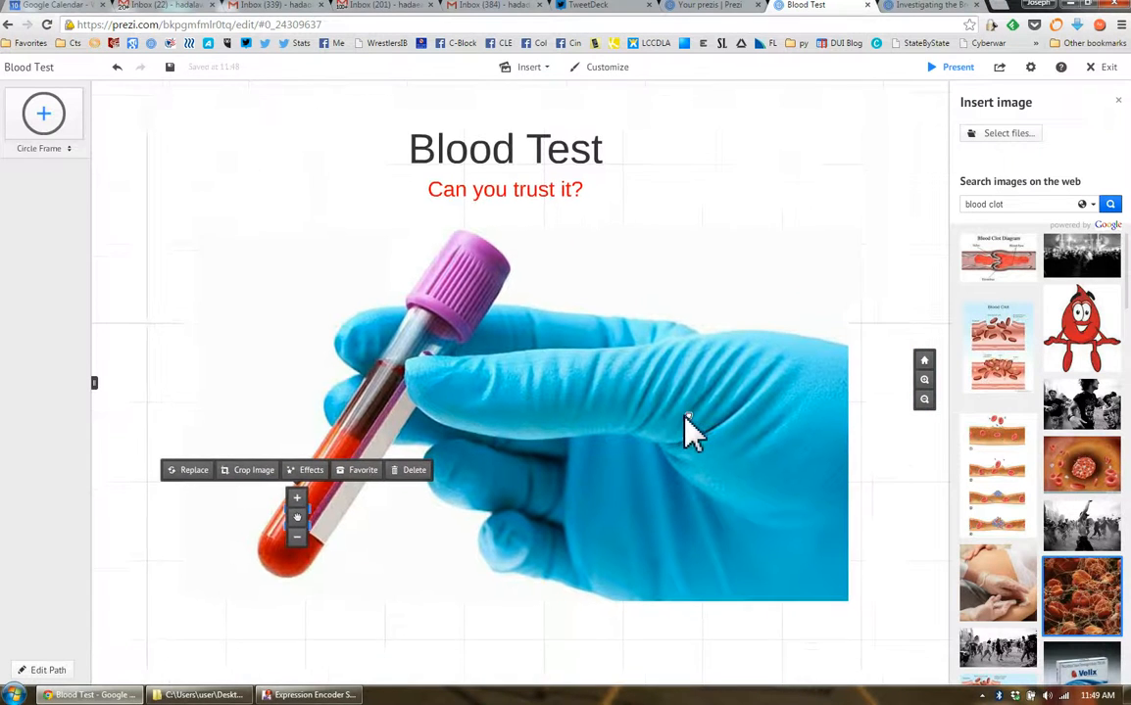
pyautogui.scroll(1, 710, 421)
pyautogui.scroll(-1, 710, 422)
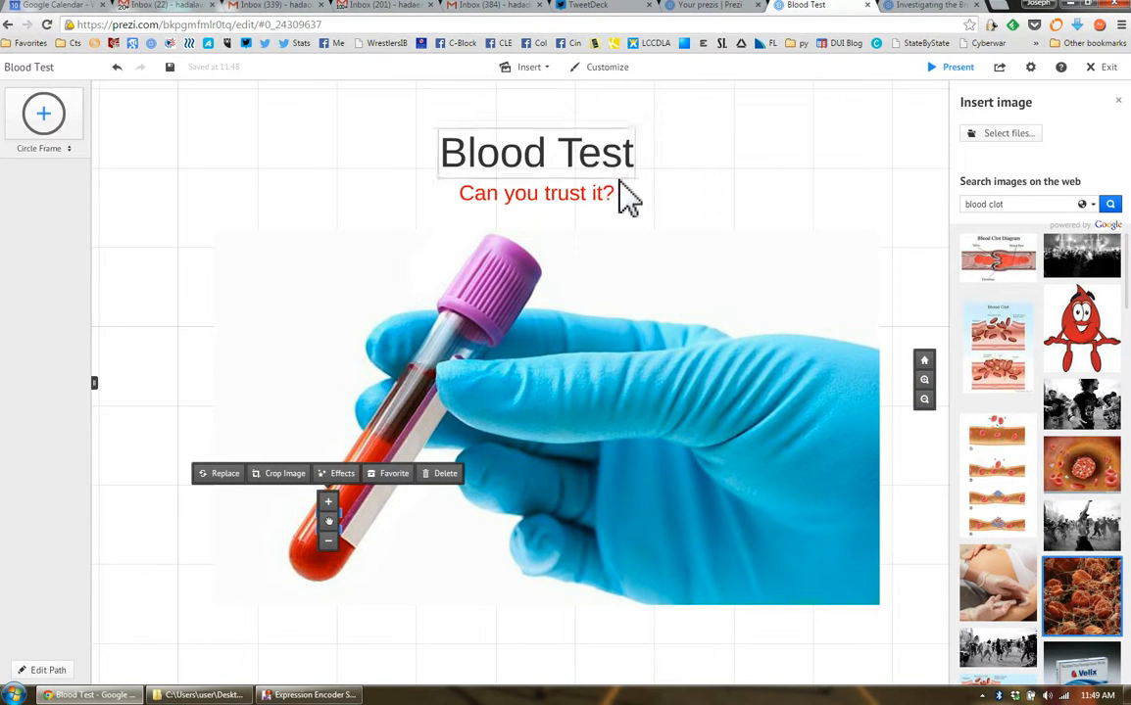
pyautogui.click(841, 138)
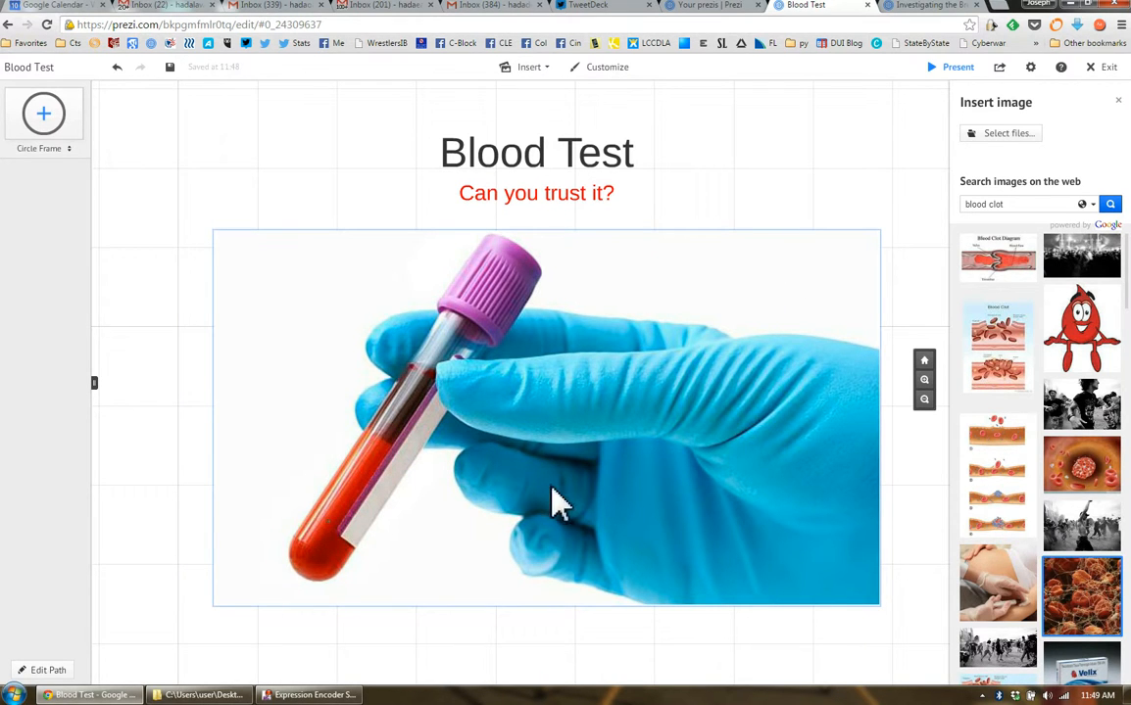
pyautogui.click(34, 670)
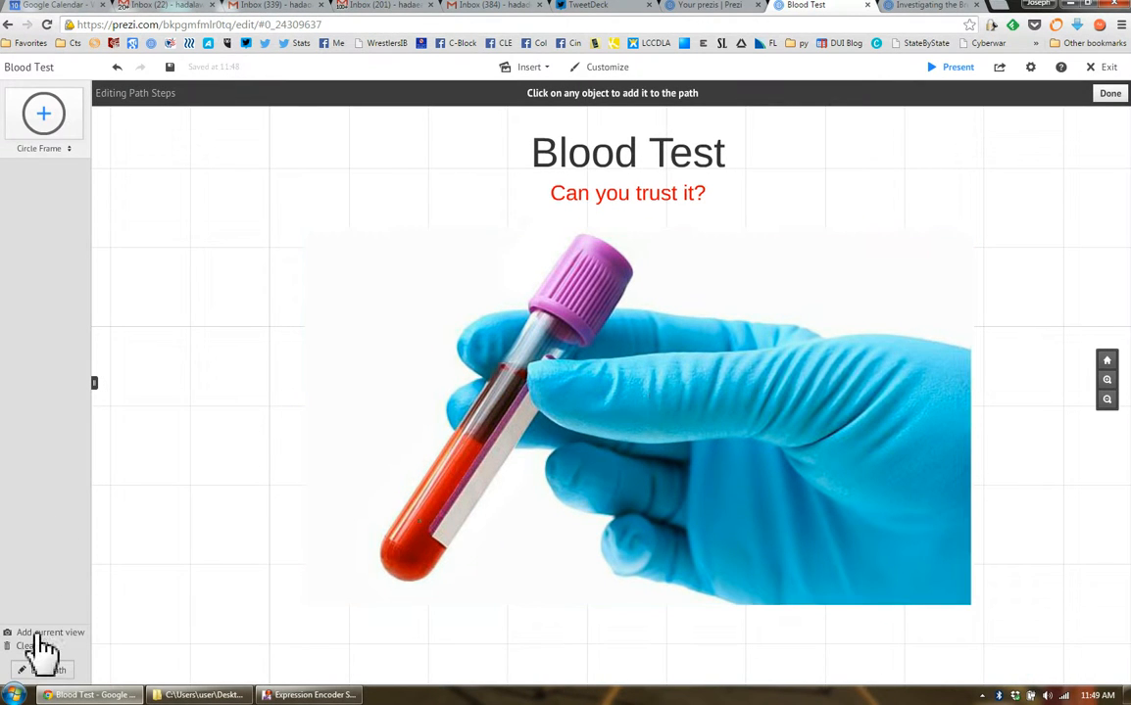
pyautogui.click(40, 634)
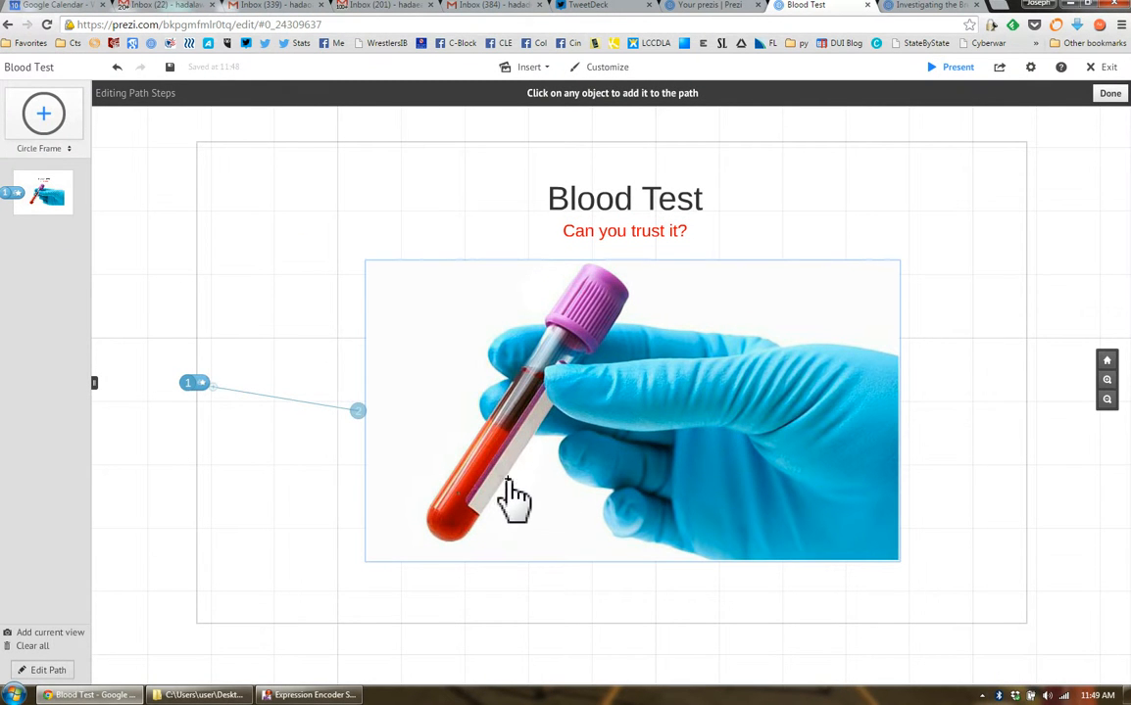
# Add the tiny blood cell picture inside the tube as the second path point and finish editing the path
pyautogui.scroll(3, 469, 505)
pyautogui.scroll(5, 477, 518)
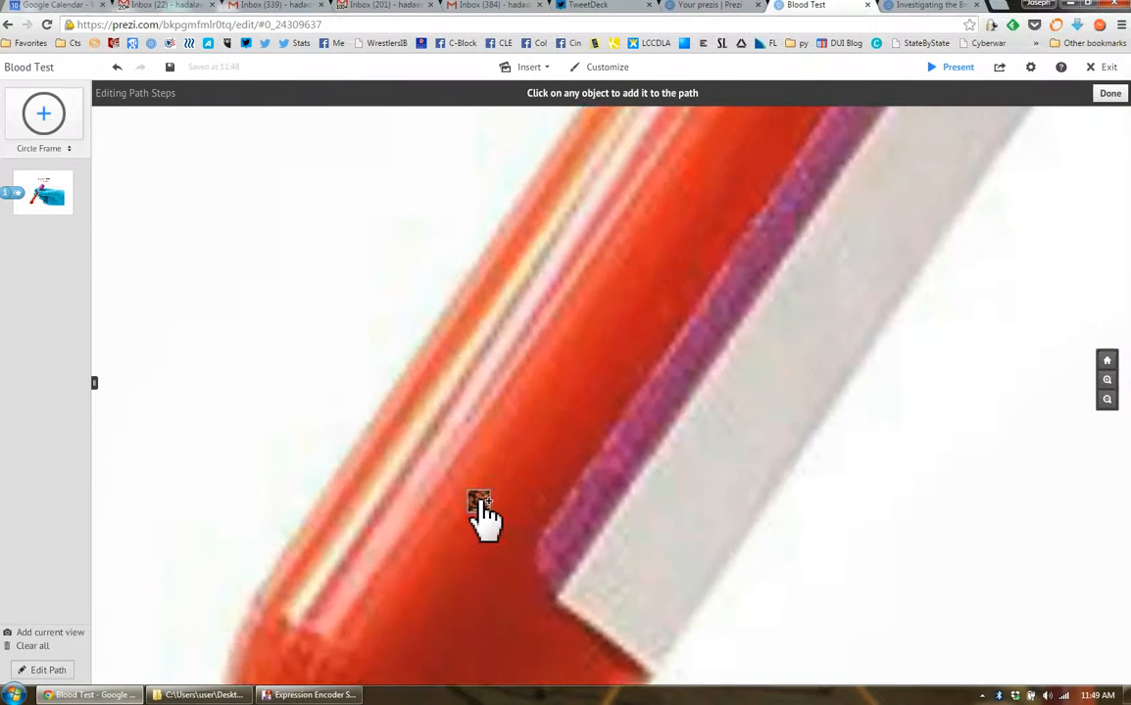
pyautogui.click(480, 512)
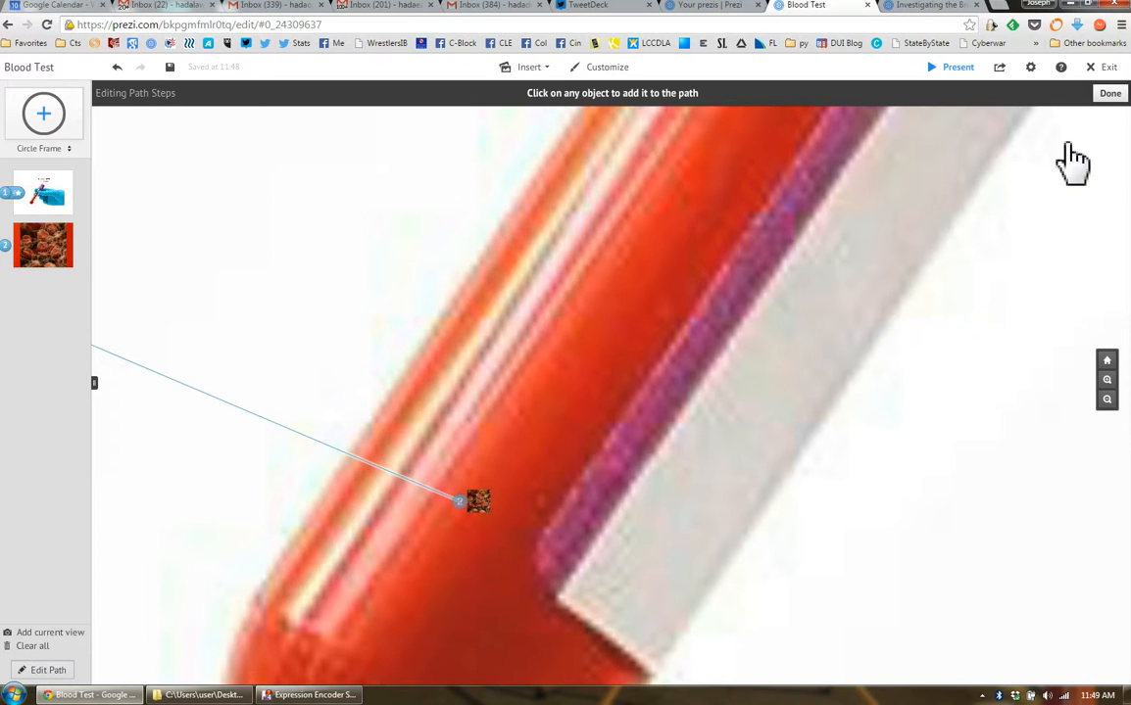
pyautogui.click(1111, 93)
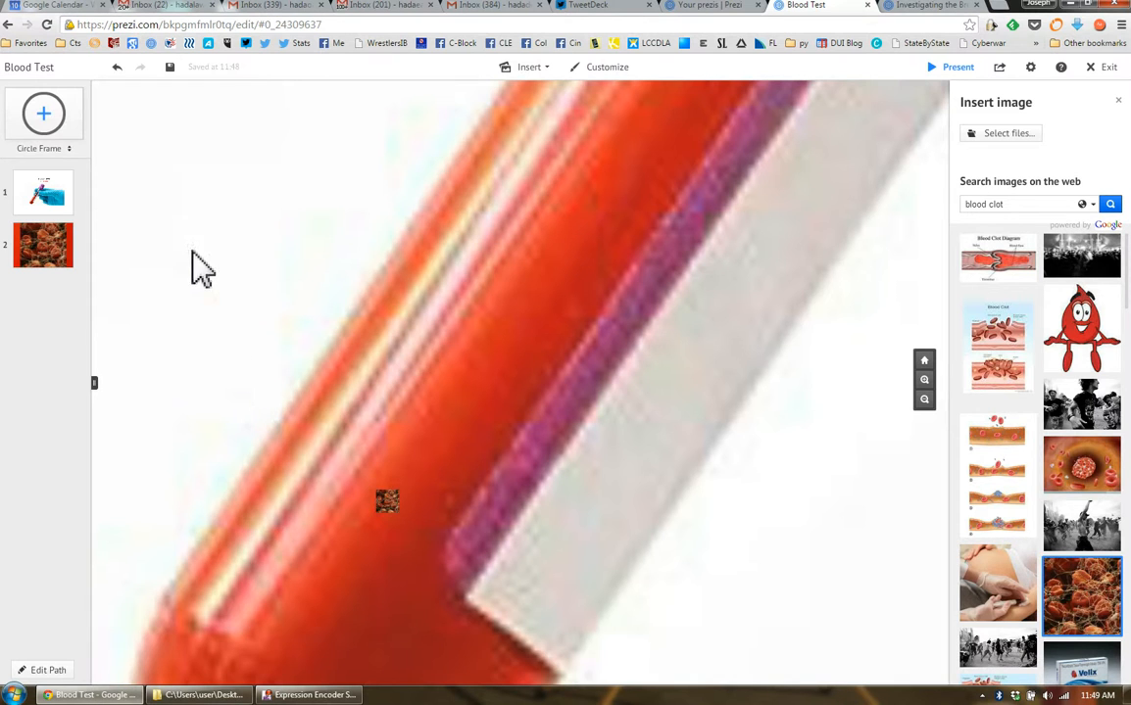
# Preview the first path point's overall view, followed by the second path point's blood cell close-up
pyautogui.click(47, 206)
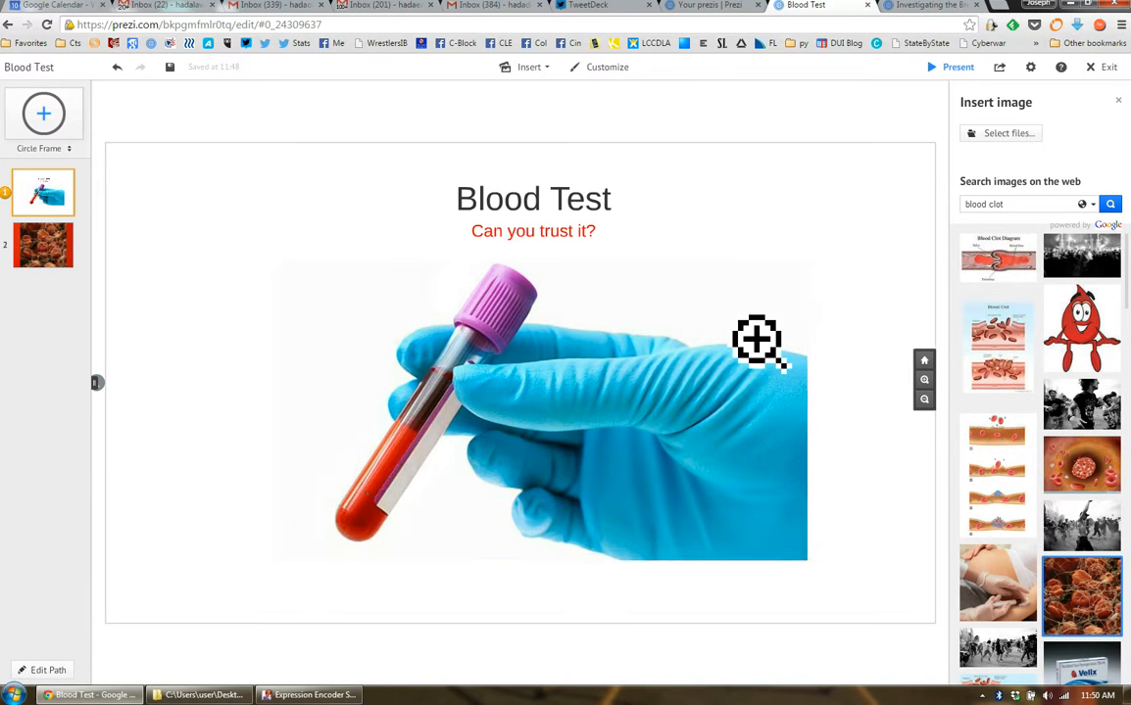
pyautogui.scroll(2, 758, 339)
pyautogui.scroll(-3, 758, 339)
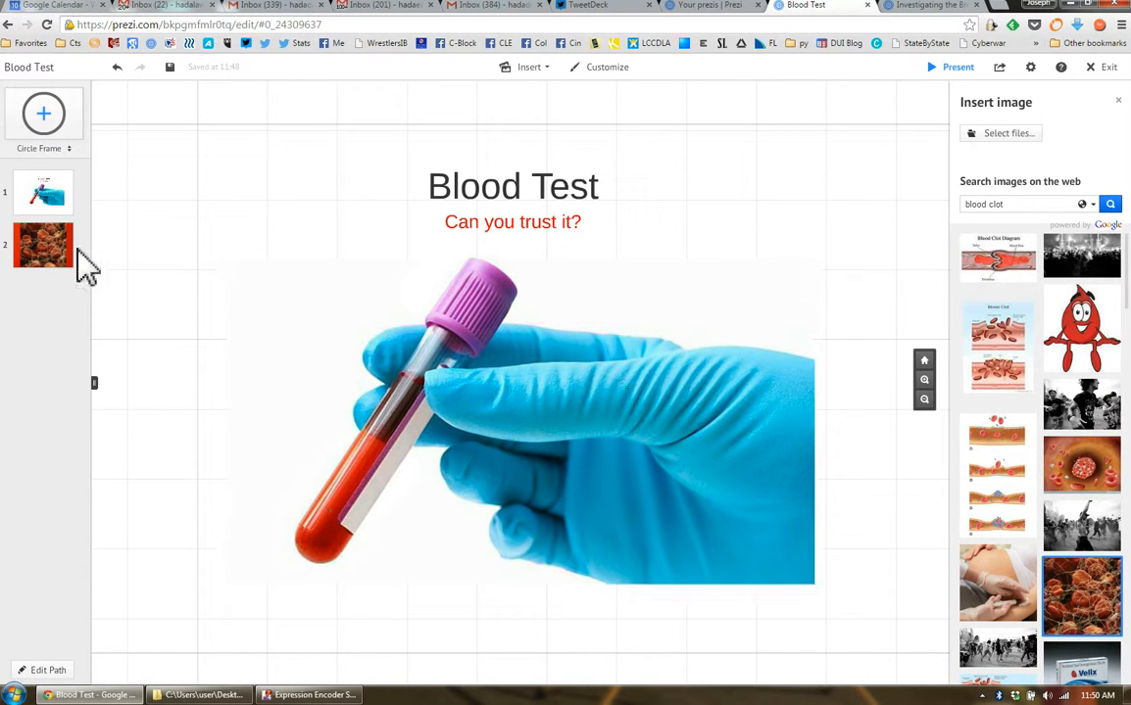
pyautogui.click(56, 207)
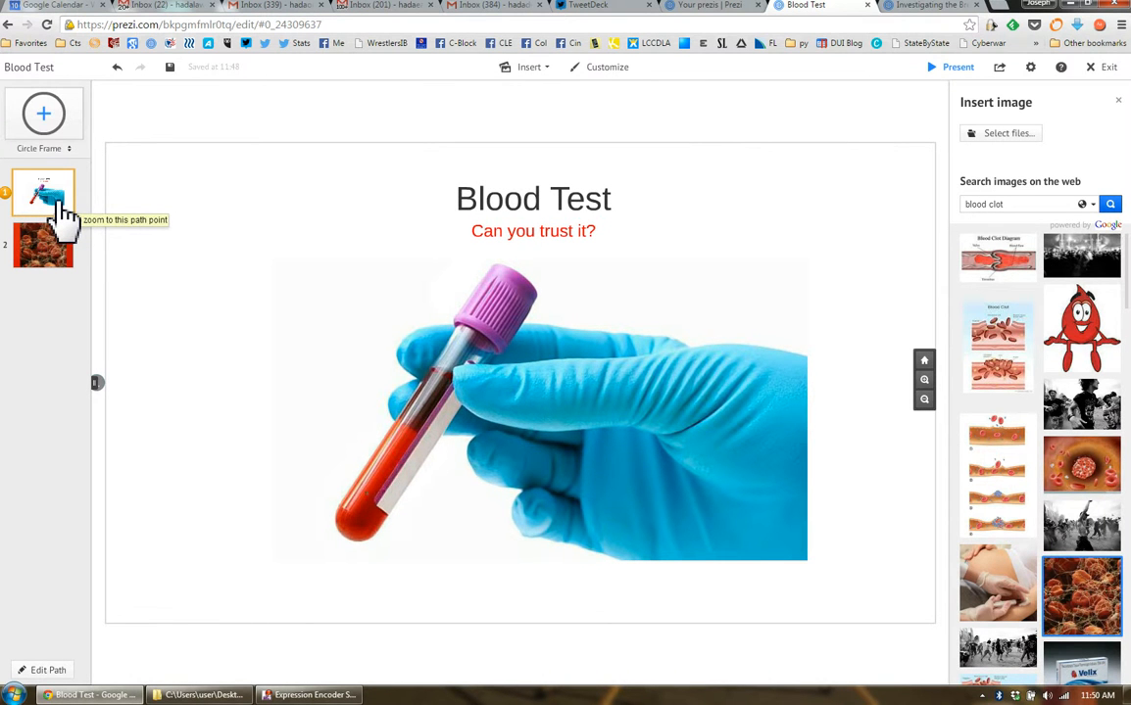
pyautogui.moveTo(46, 257); pyautogui.dragTo(482, 360)
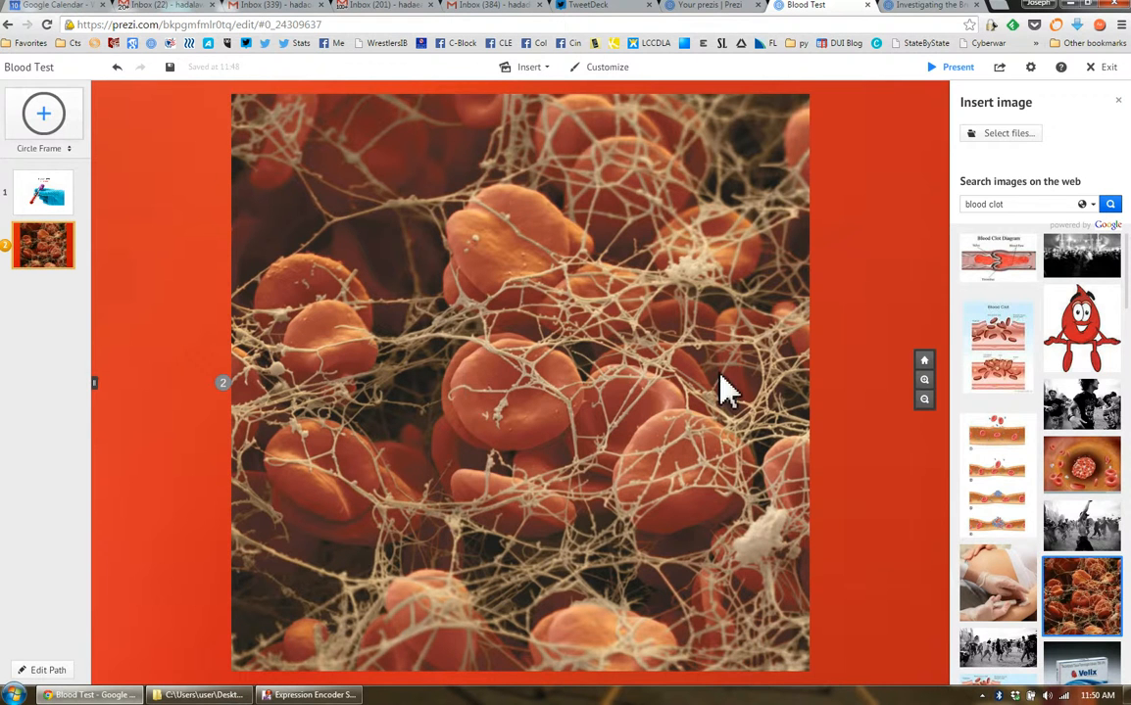
# Reduce the blood cell picture at the second path point by about a quarter
pyautogui.doubleClick(449, 392)
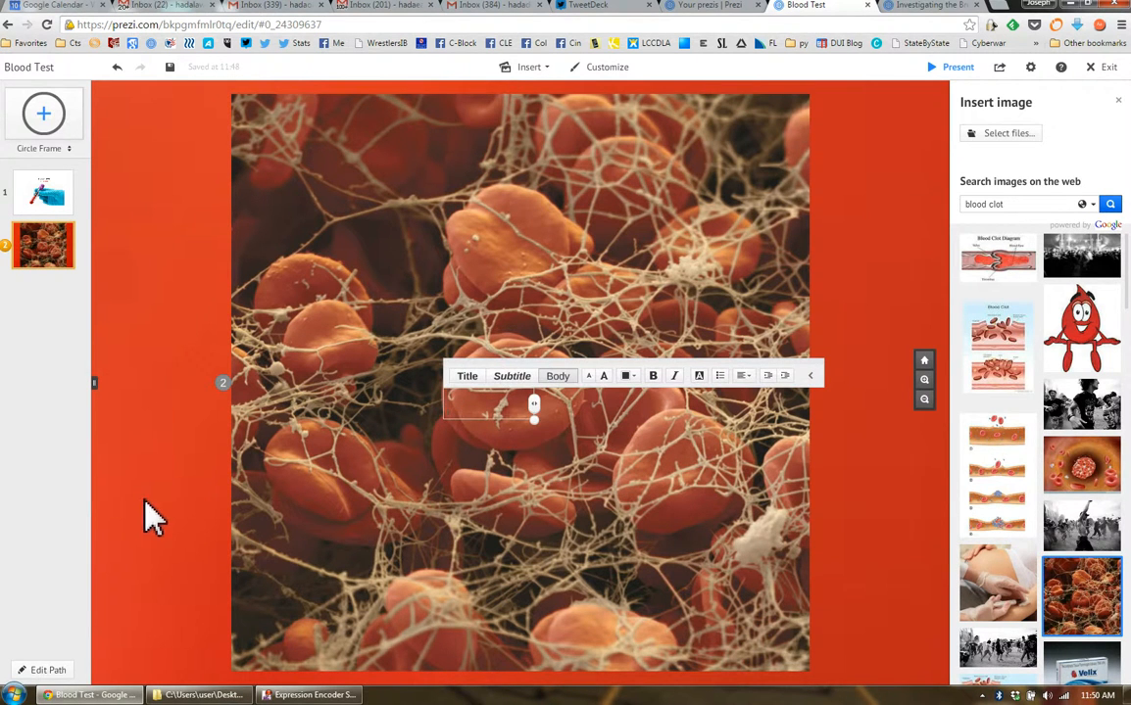
pyautogui.click(866, 206)
pyautogui.scroll(-3, 870, 243)
pyautogui.moveTo(894, 278); pyautogui.dragTo(759, 341)
pyautogui.click(612, 377)
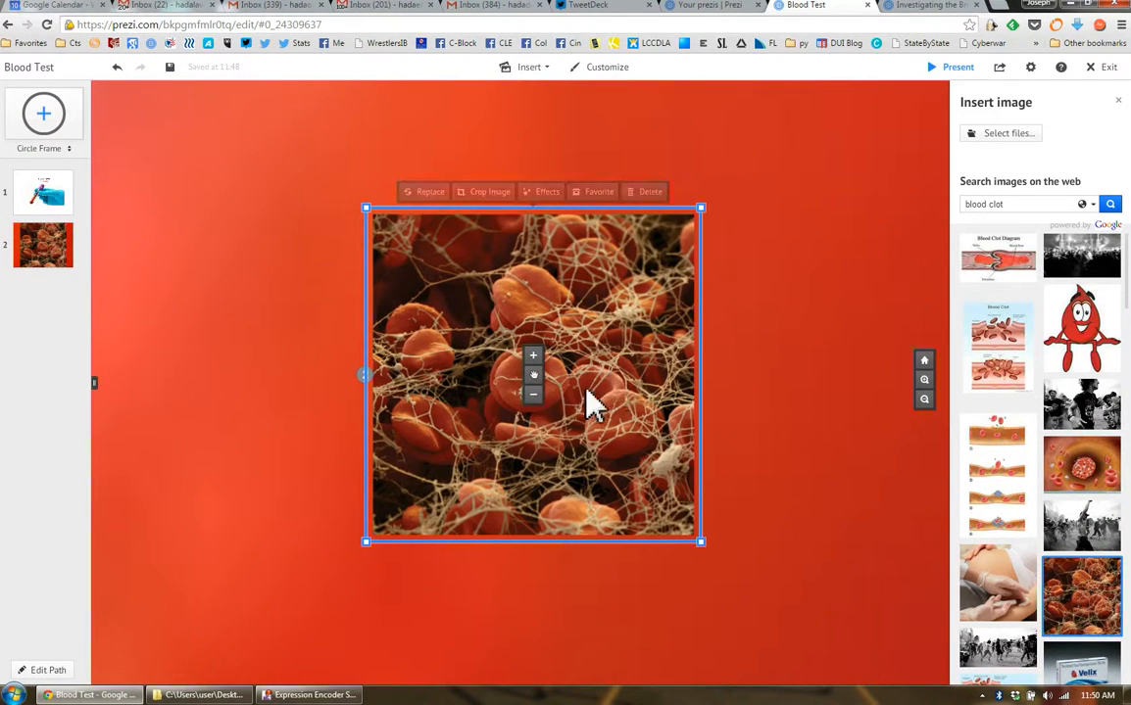
pyautogui.click(533, 396)
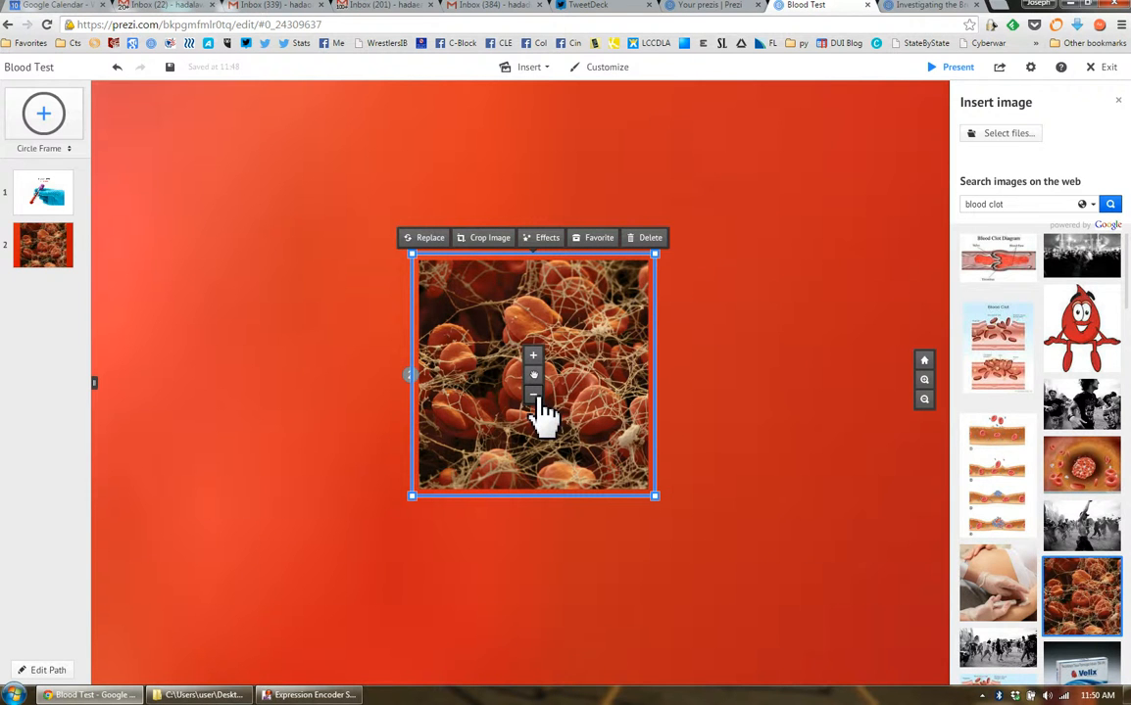
# Close the image insertion tools and check the overall view and the blood cell close-up through their path points
pyautogui.click(42, 204)
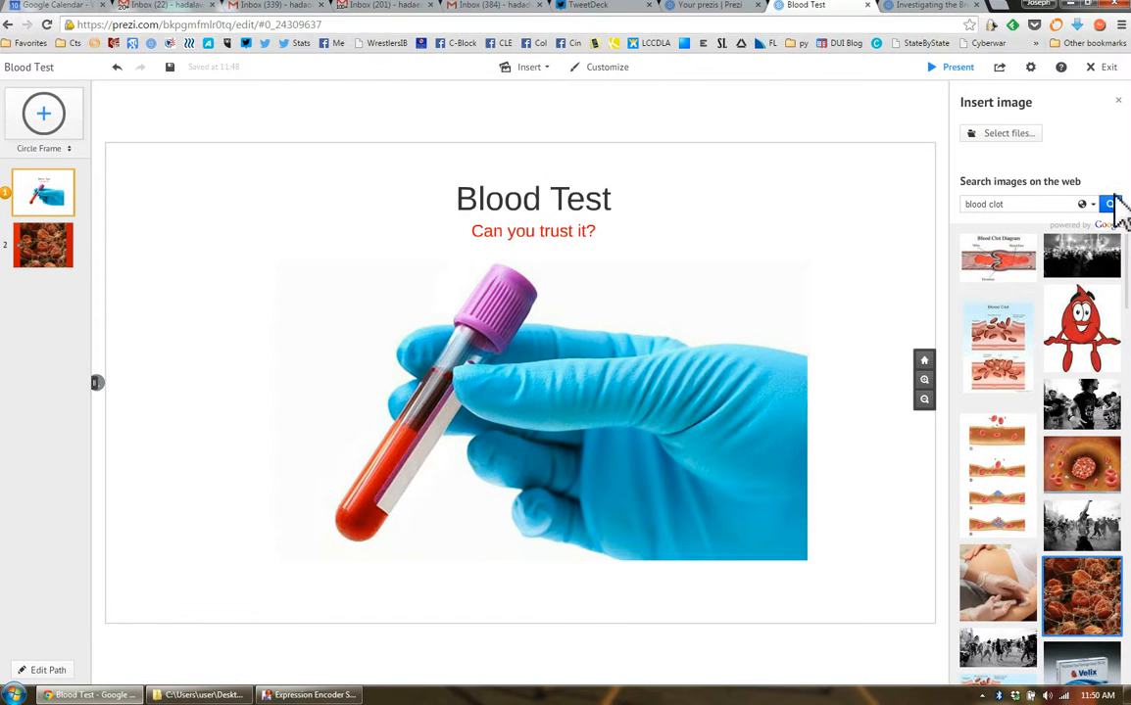
pyautogui.click(1118, 101)
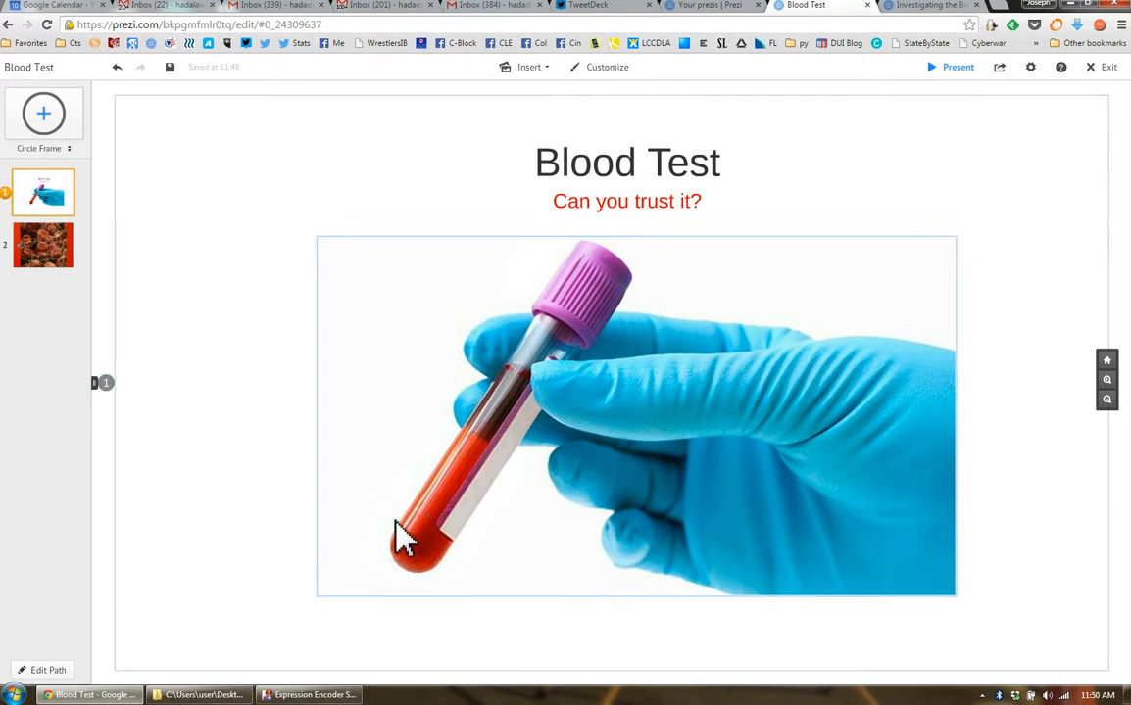
pyautogui.click(44, 250)
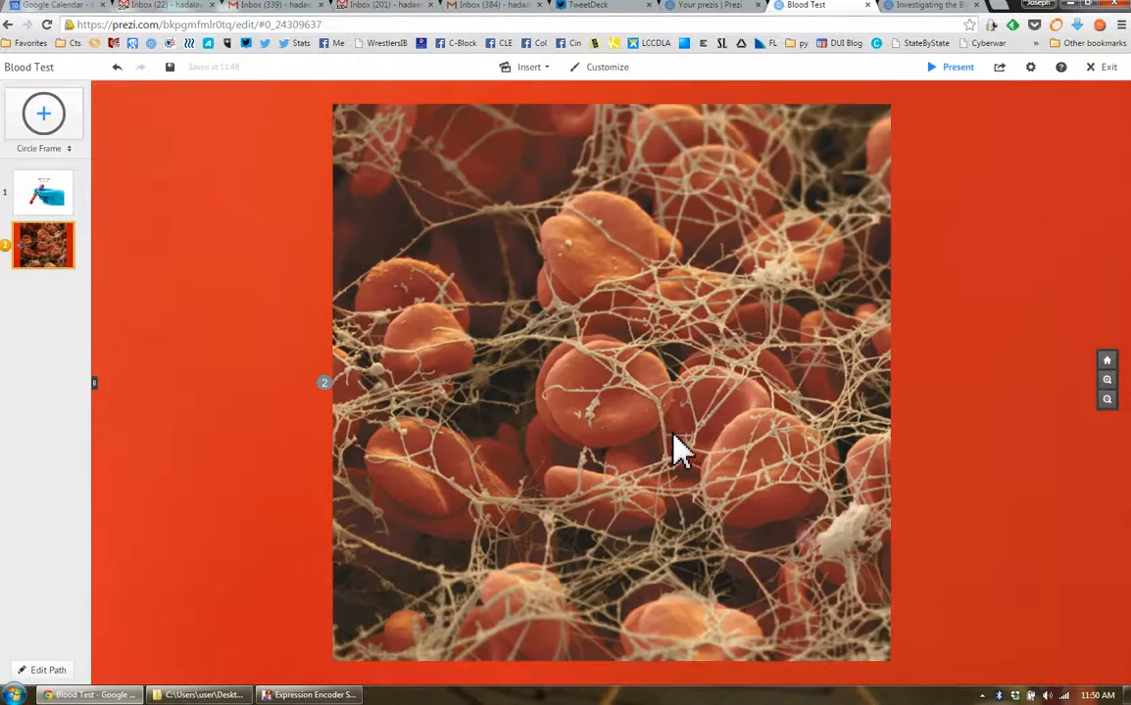
# Scale the blood cell picture down further around its centre within the red blood
pyautogui.click(797, 516)
pyautogui.click(966, 329)
pyautogui.scroll(-1, 968, 331)
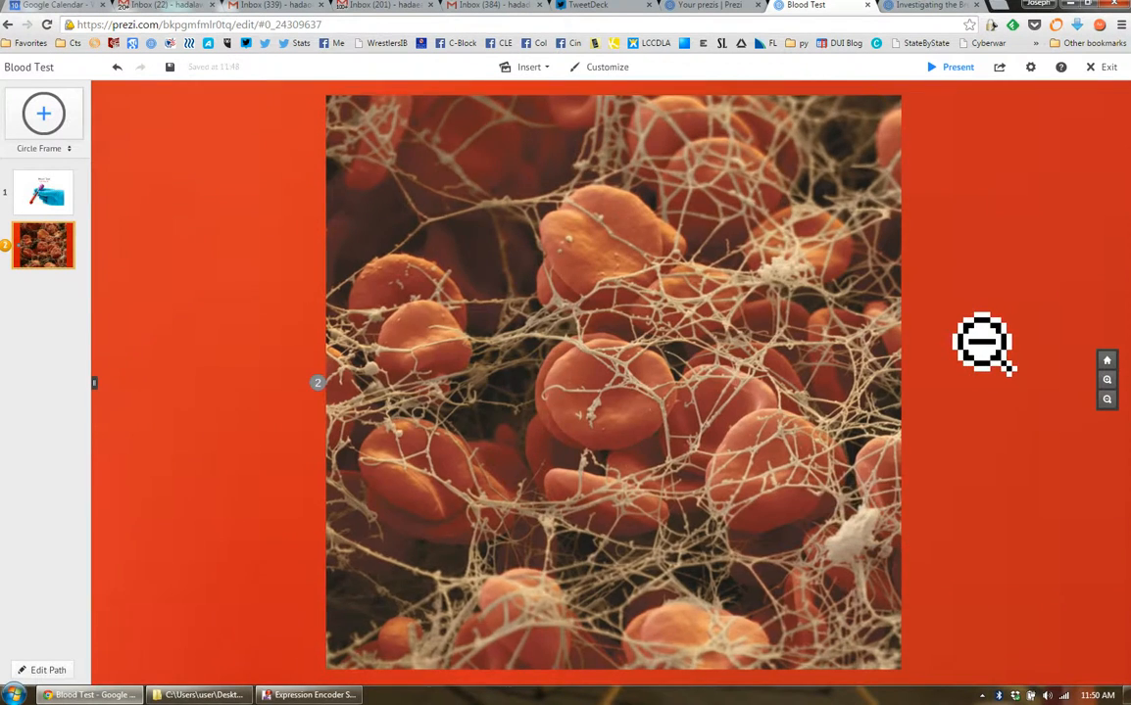
pyautogui.scroll(-2, 982, 343)
pyautogui.click(903, 472)
pyautogui.moveTo(948, 570); pyautogui.dragTo(888, 526)
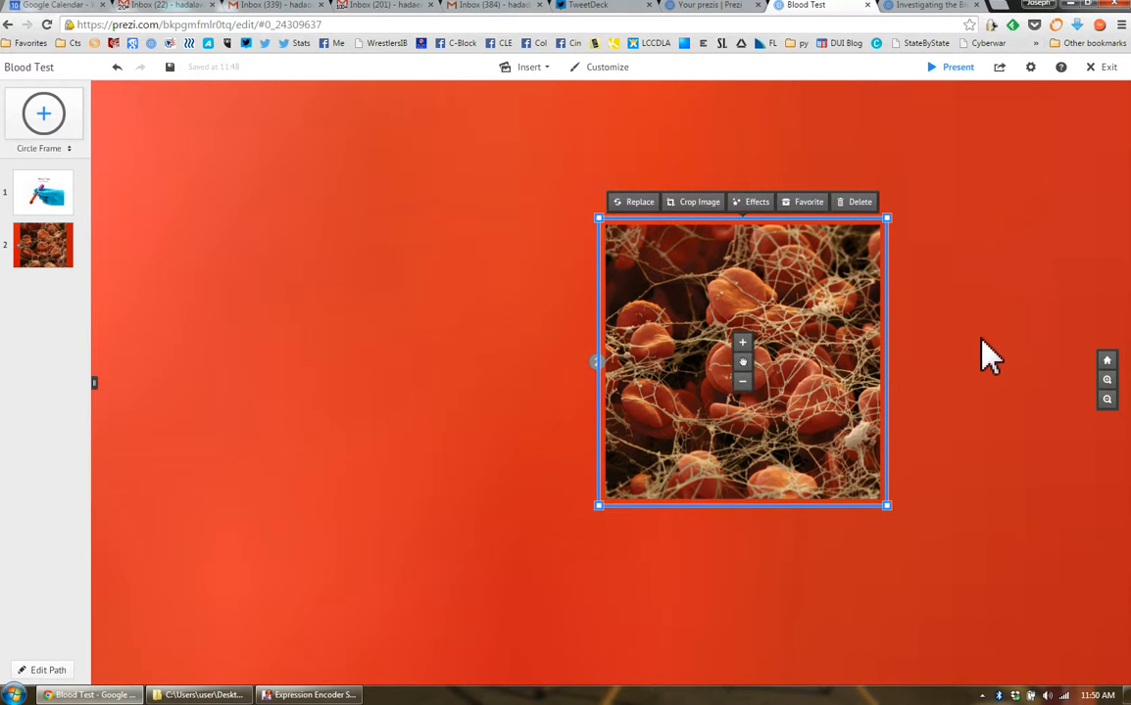
pyautogui.moveTo(886, 505); pyautogui.dragTo(844, 463)
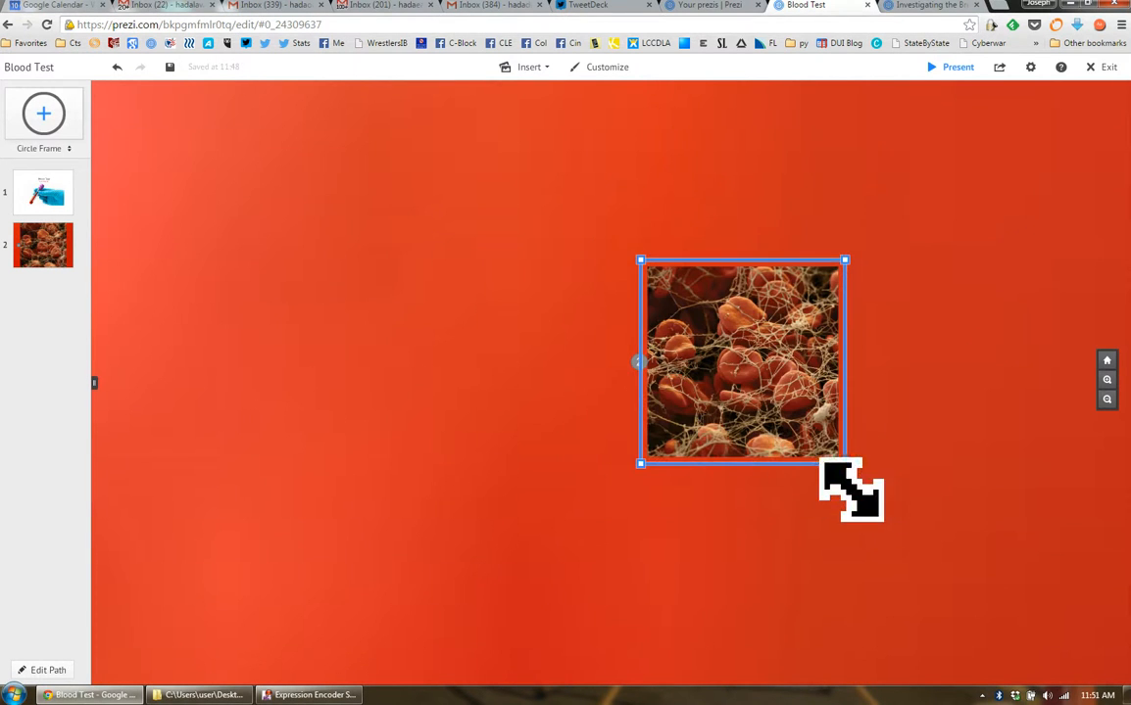
# Enlarge the blood cell picture by about a quarter and return to the first path point's overall view
pyautogui.click(43, 257)
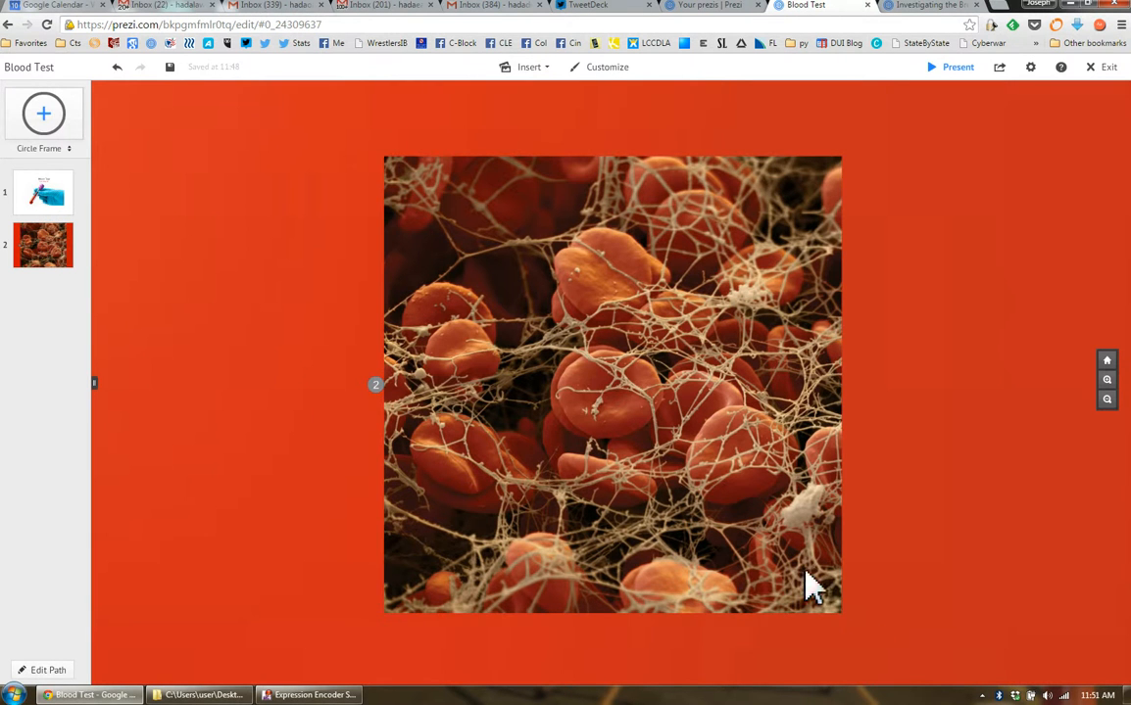
pyautogui.click(1035, 474)
pyautogui.click(808, 512)
pyautogui.moveTo(834, 620); pyautogui.dragTo(887, 675)
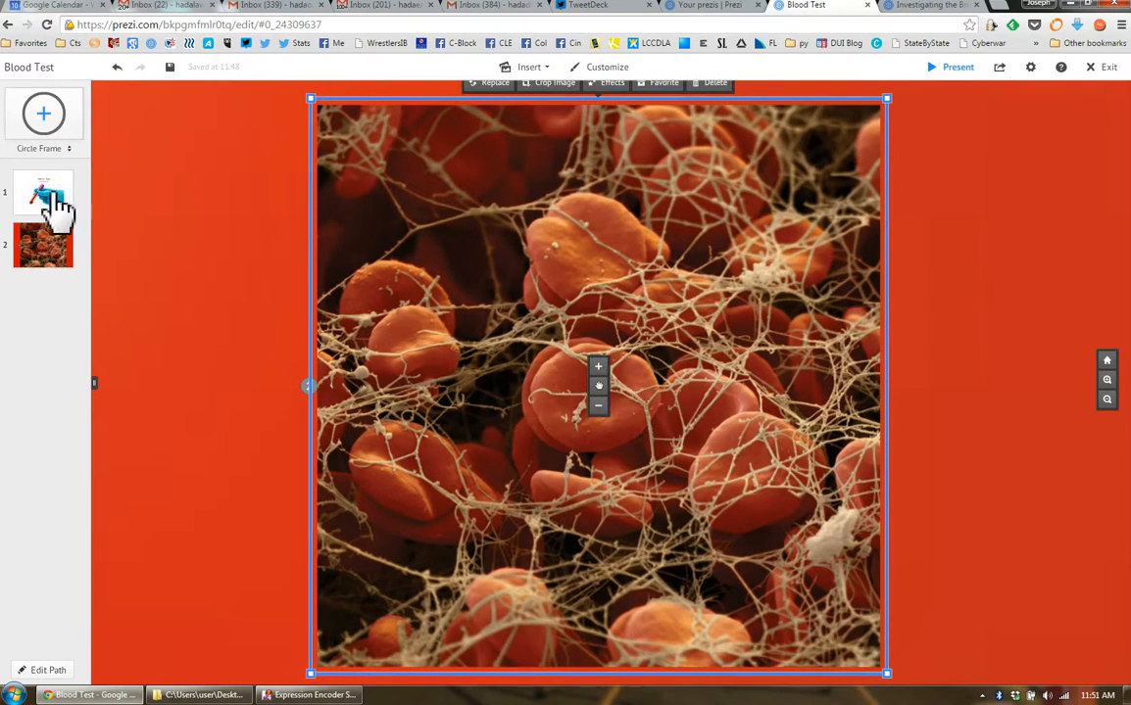
pyautogui.click(54, 201)
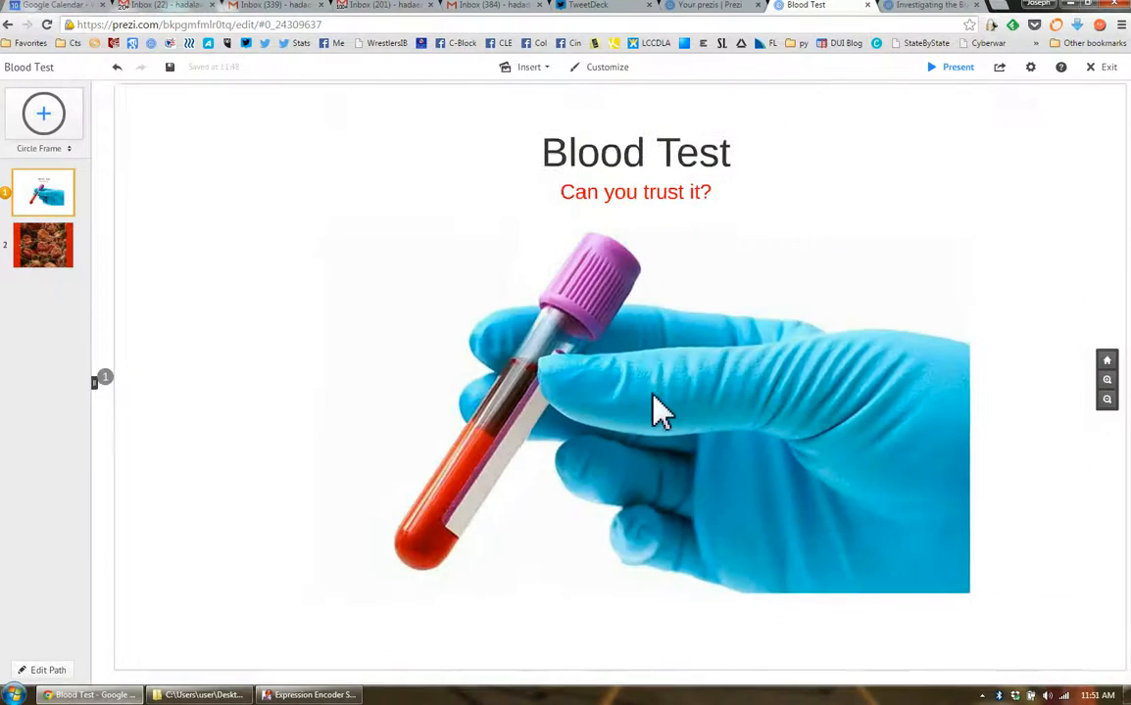
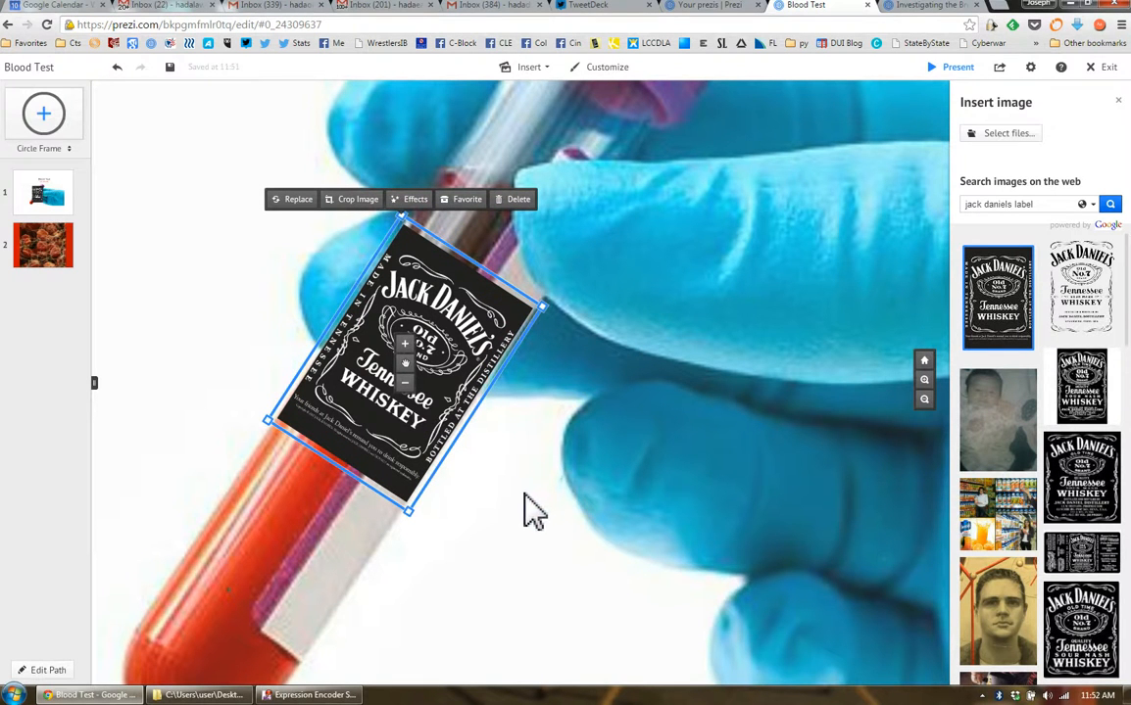
# Adjust the Jack Daniel's label's tilt on the test tube and check it from the first path point's overall view
pyautogui.moveTo(424, 536); pyautogui.dragTo(421, 537)
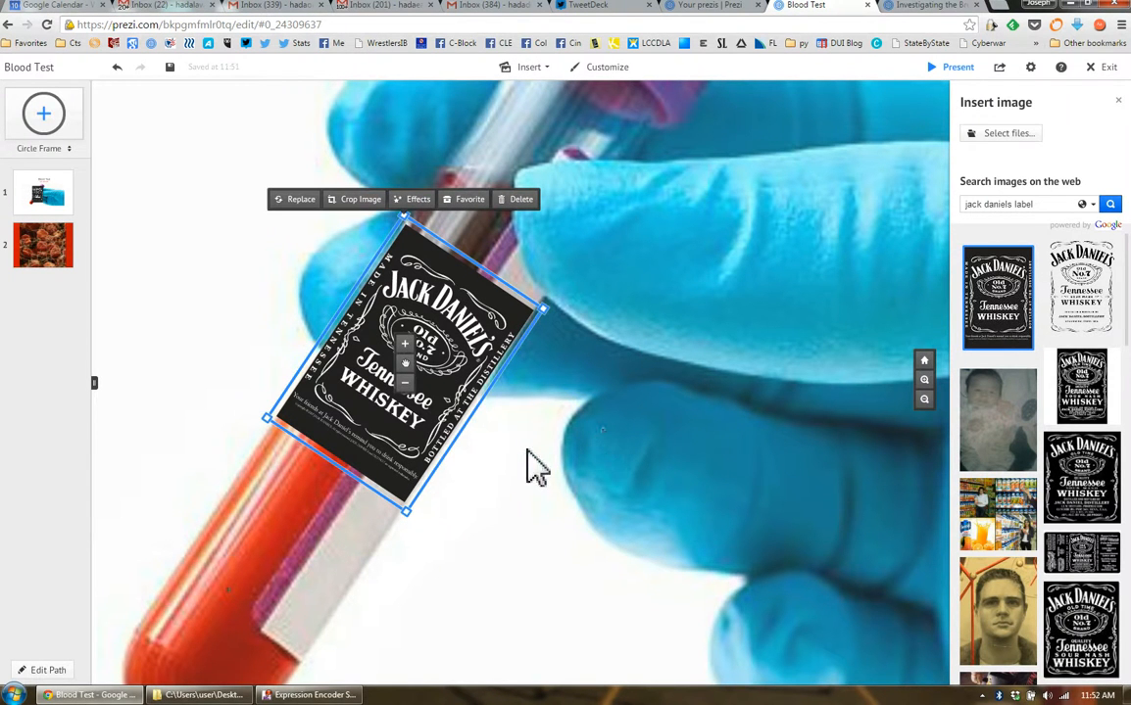
pyautogui.click(59, 208)
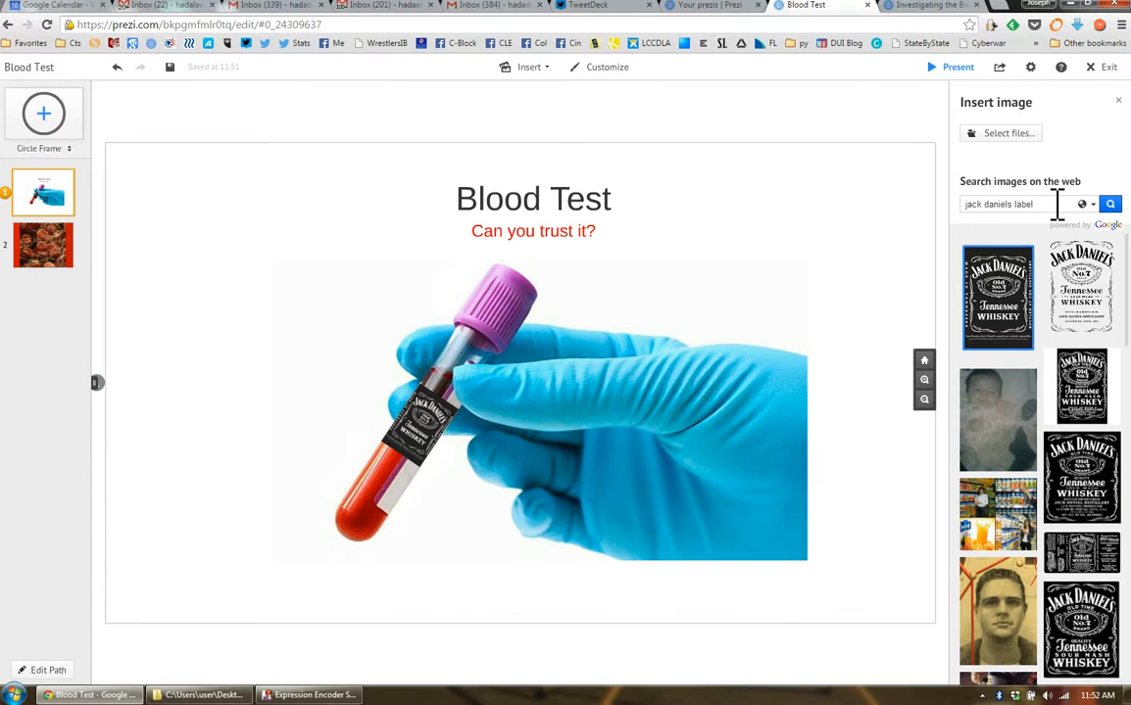
pyautogui.moveTo(1057, 204); pyautogui.dragTo(942, 209)
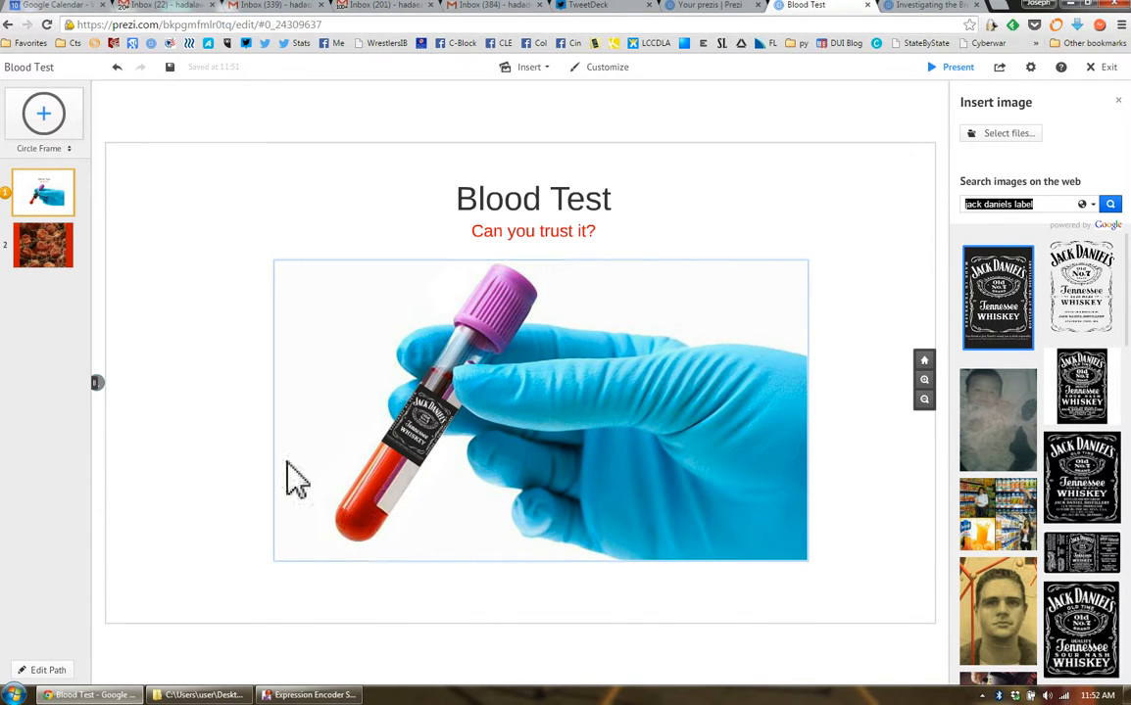
# Enlarge the blood cell picture at the second path point slightly within the red blood
pyautogui.click(30, 256)
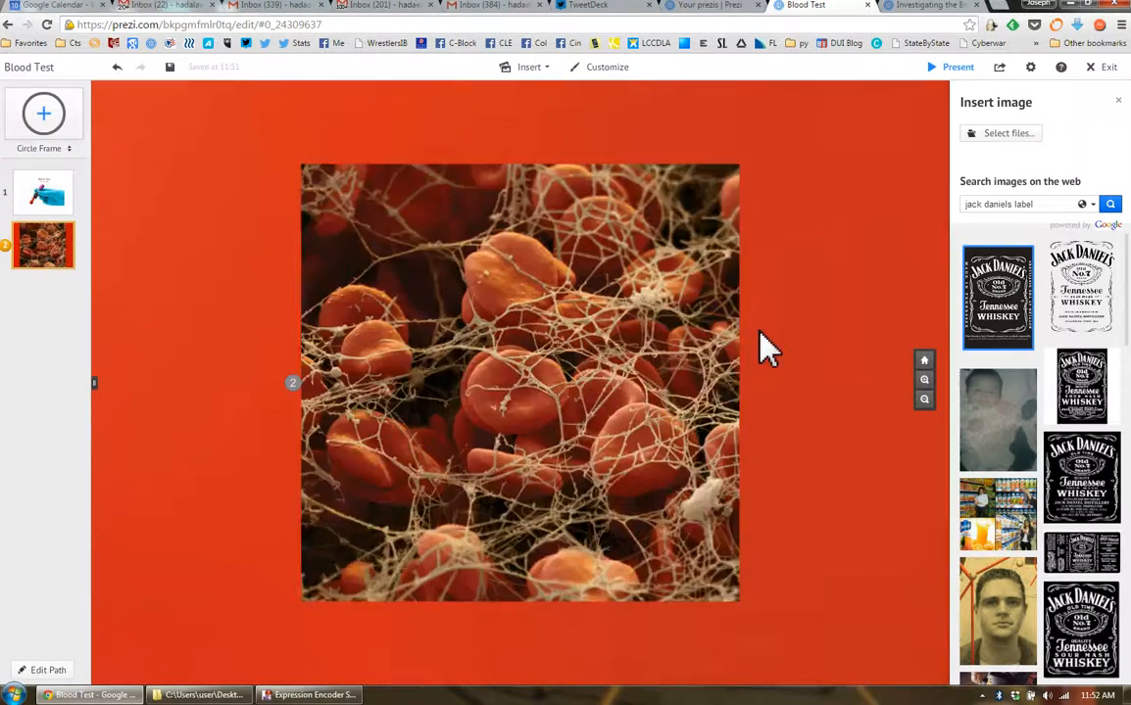
pyautogui.scroll(2, 798, 358)
pyautogui.scroll(-5, 842, 431)
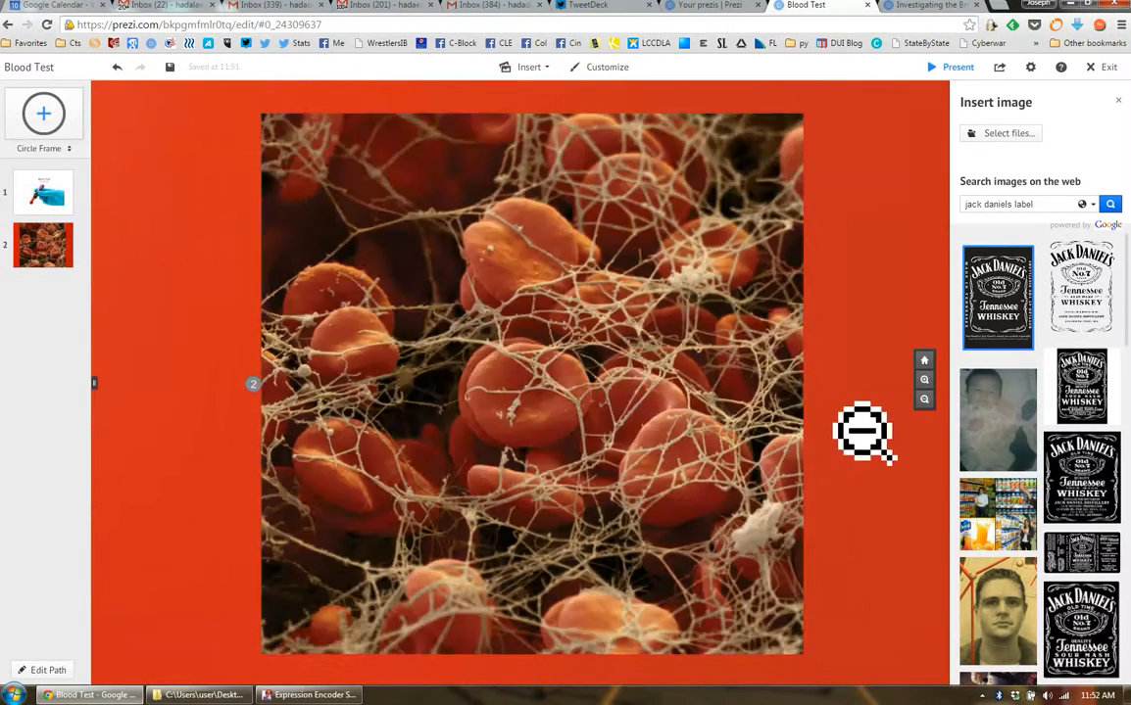
pyautogui.scroll(-2, 848, 429)
pyautogui.moveTo(826, 479); pyautogui.dragTo(674, 417)
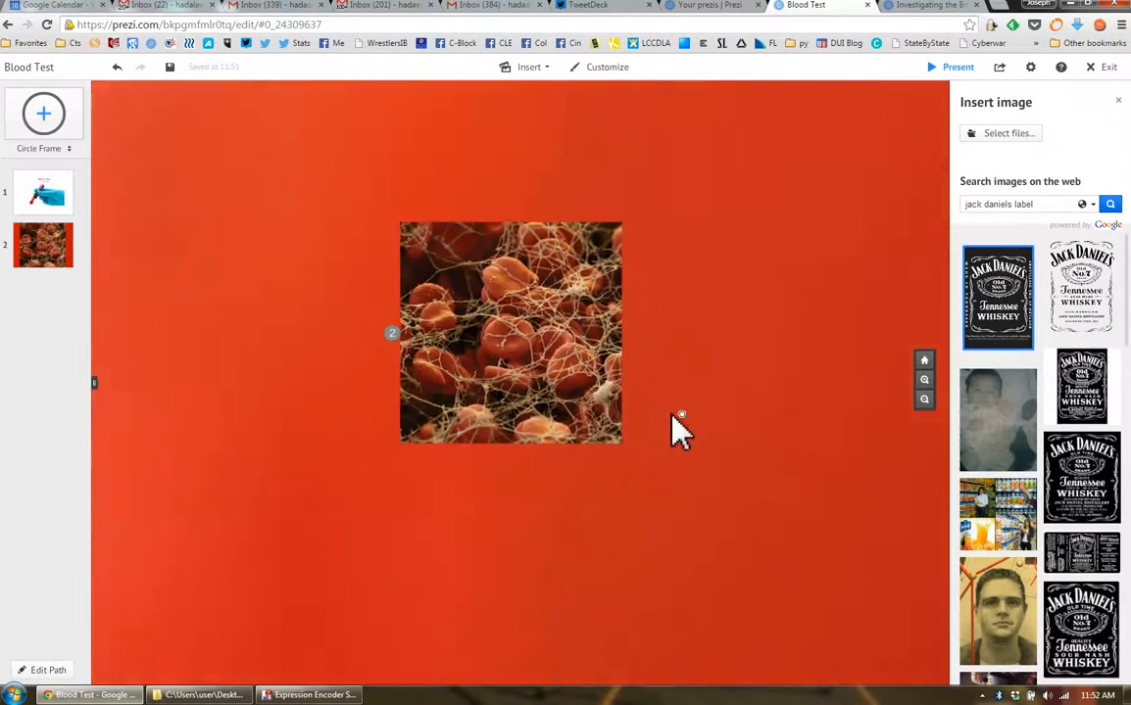
pyautogui.scroll(-2, 691, 441)
pyautogui.scroll(-1, 699, 456)
pyautogui.moveTo(713, 466); pyautogui.dragTo(663, 460)
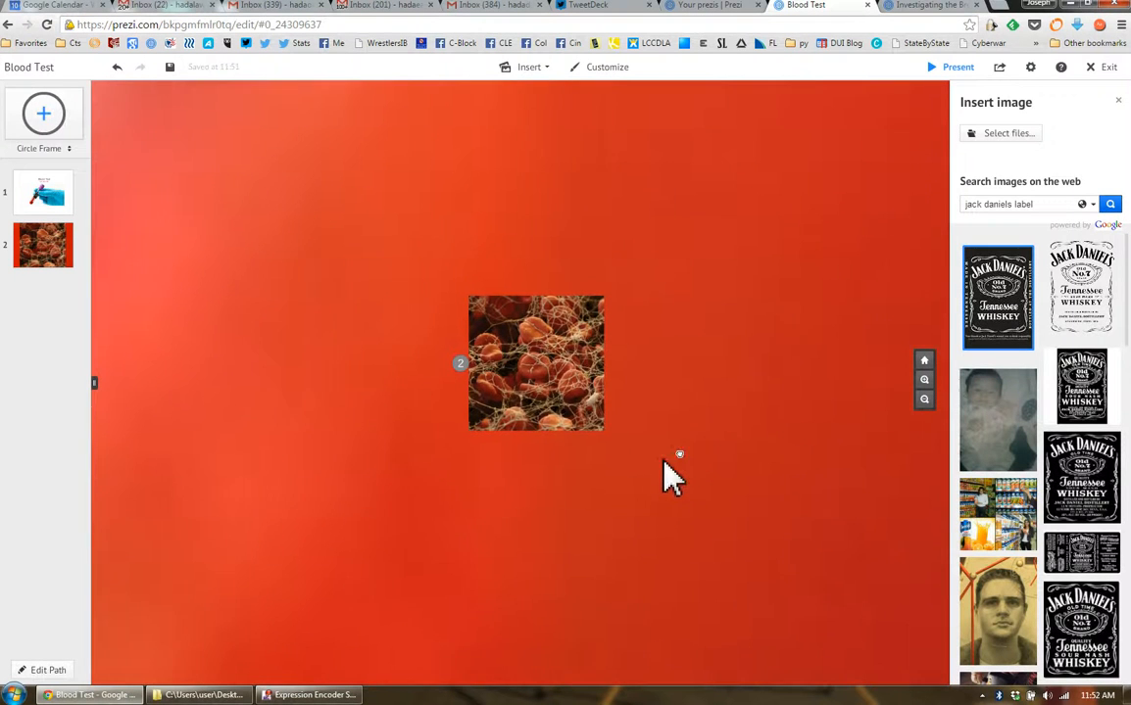
pyautogui.click(578, 437)
pyautogui.moveTo(600, 440); pyautogui.dragTo(616, 456)
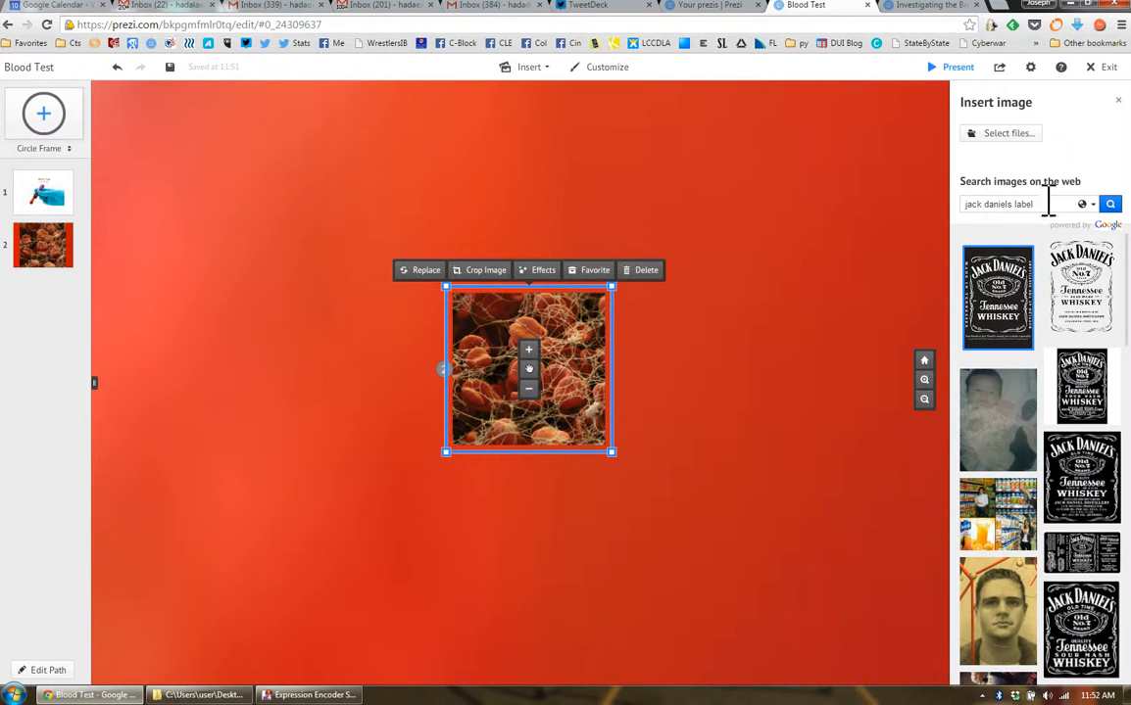
# Move the blood cell picture closer to the middle of the tube and rotate it to match the tube's tilt
pyautogui.scroll(-5, 701, 483)
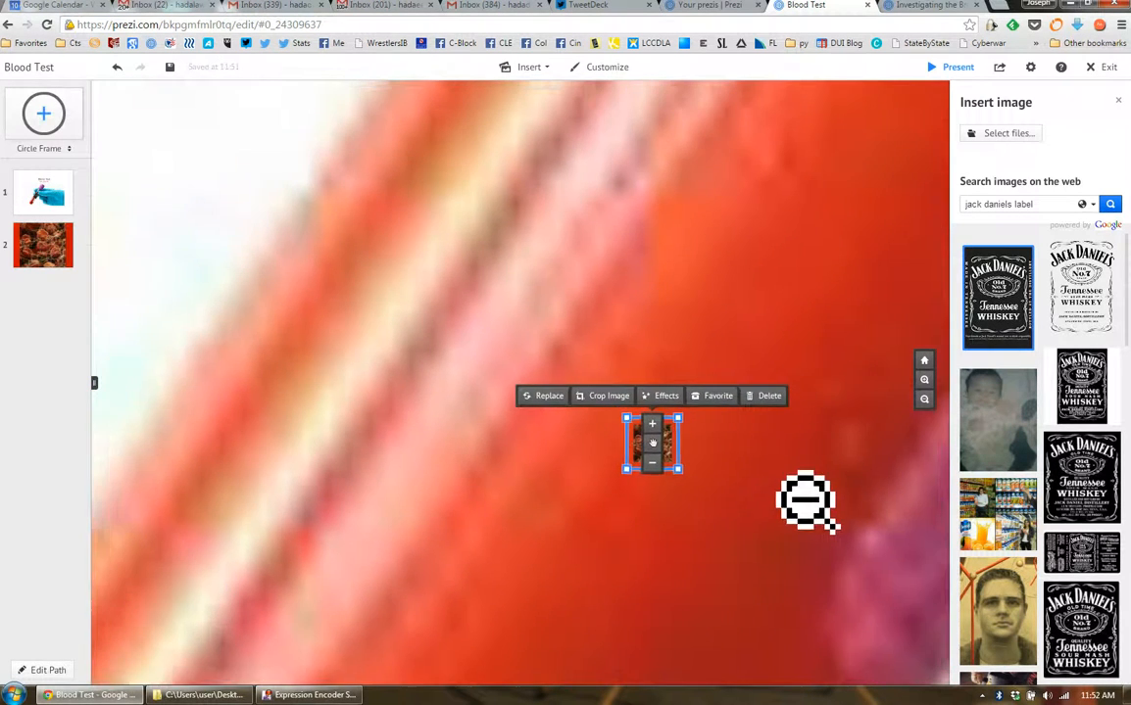
pyautogui.scroll(-1, 812, 507)
pyautogui.moveTo(820, 527); pyautogui.dragTo(605, 476)
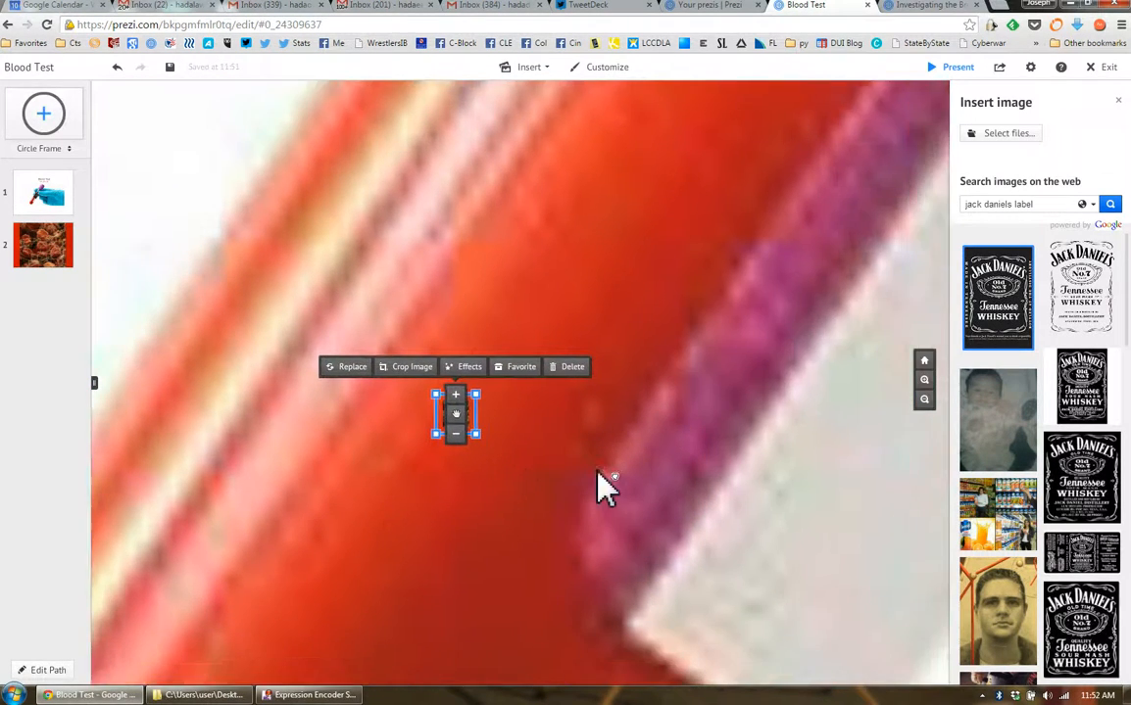
pyautogui.moveTo(456, 406); pyautogui.dragTo(501, 417)
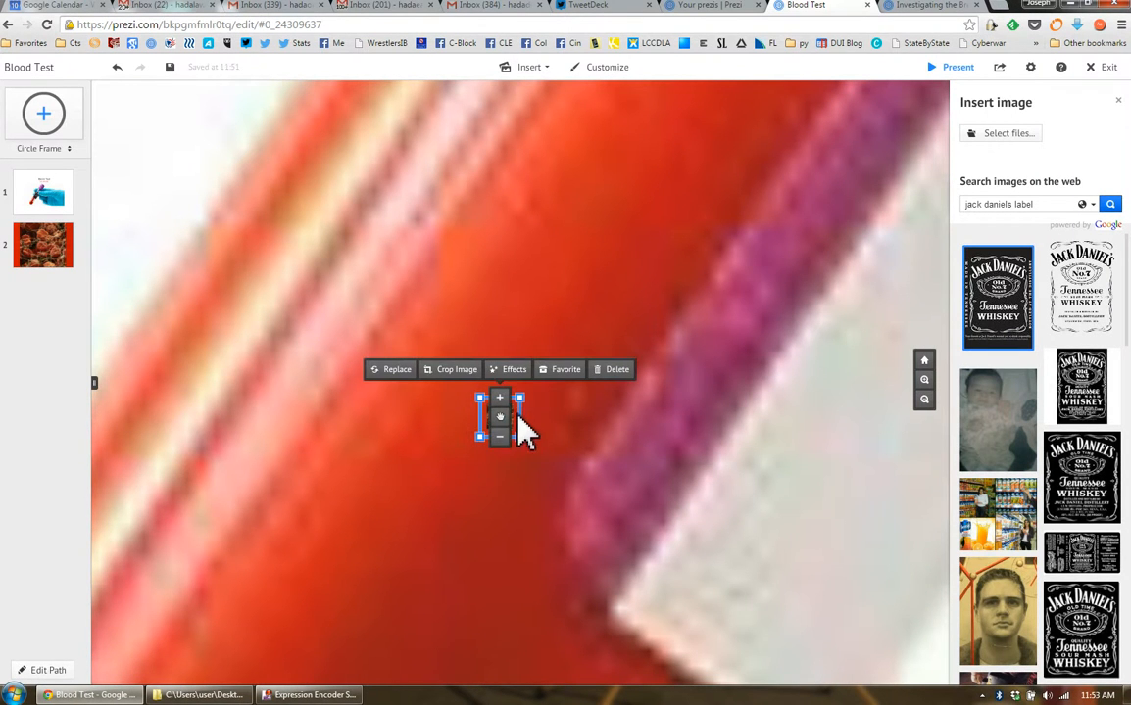
pyautogui.moveTo(549, 463); pyautogui.dragTo(516, 461)
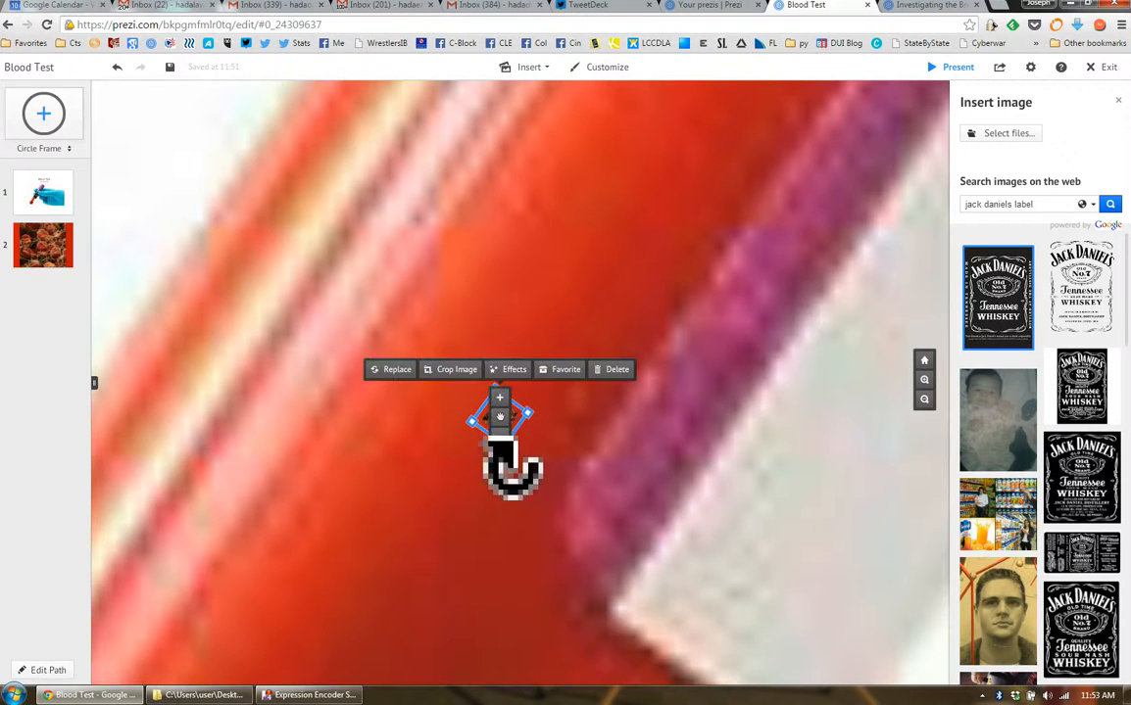
# Search the web images for "purell" and place the pump bottle picture in the blood below the blood cell picture
pyautogui.click(1055, 204)
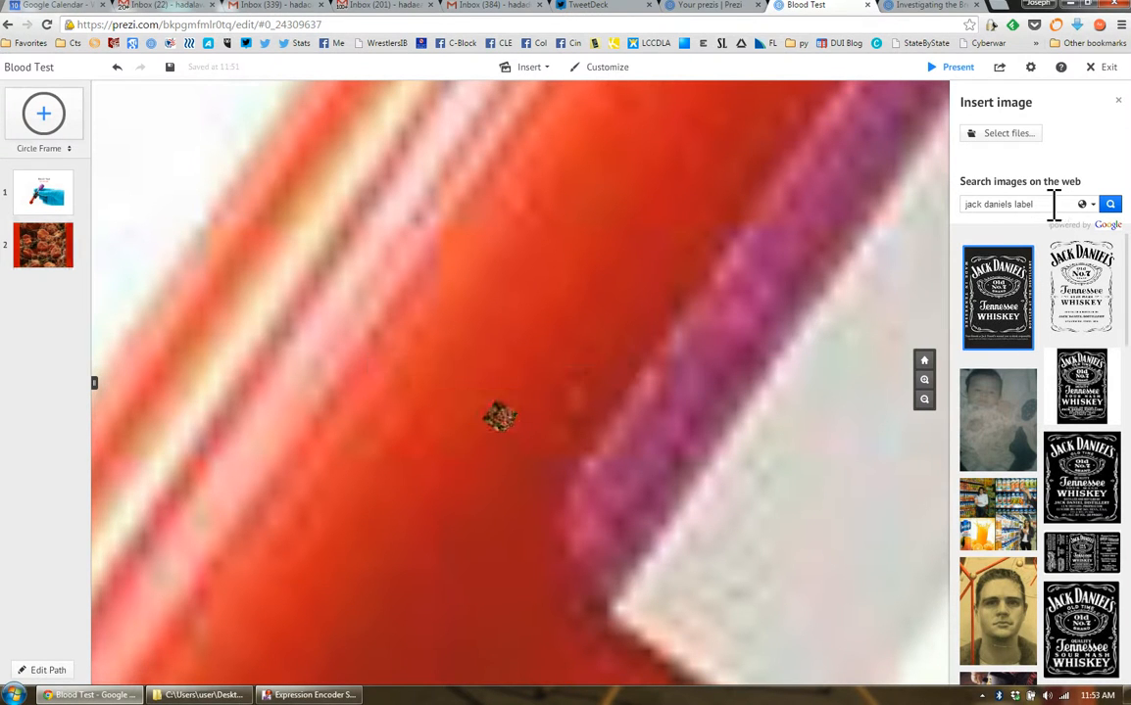
pyautogui.moveTo(1051, 204); pyautogui.dragTo(981, 203)
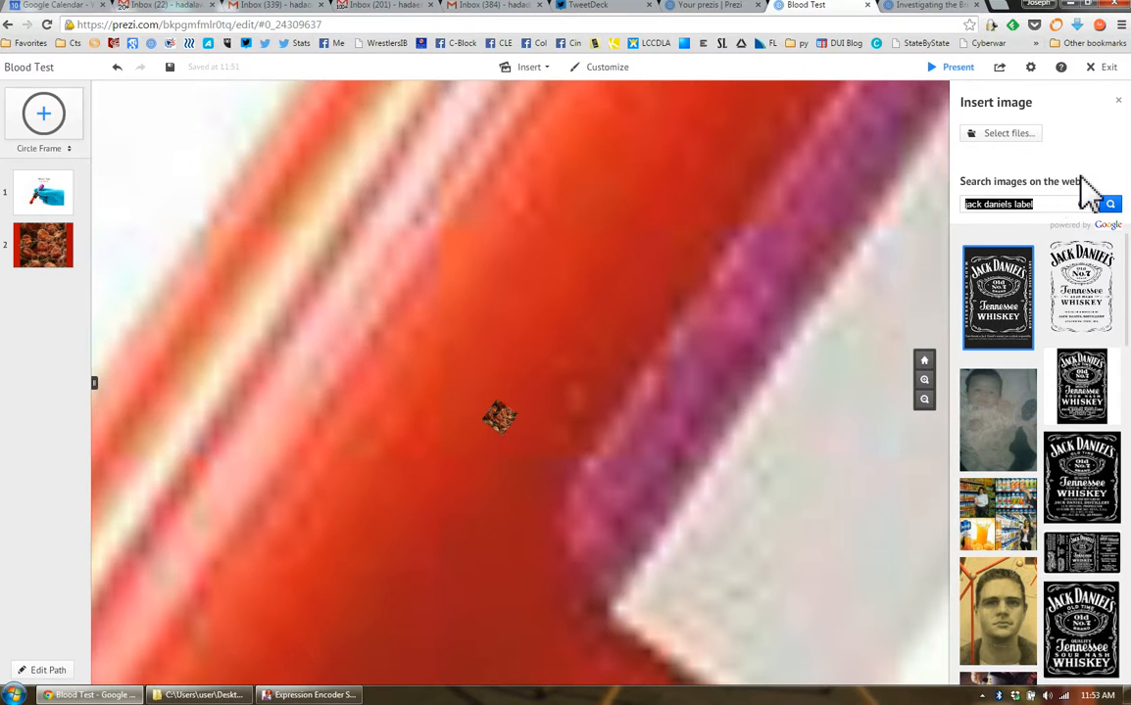
pyautogui.write('purel')
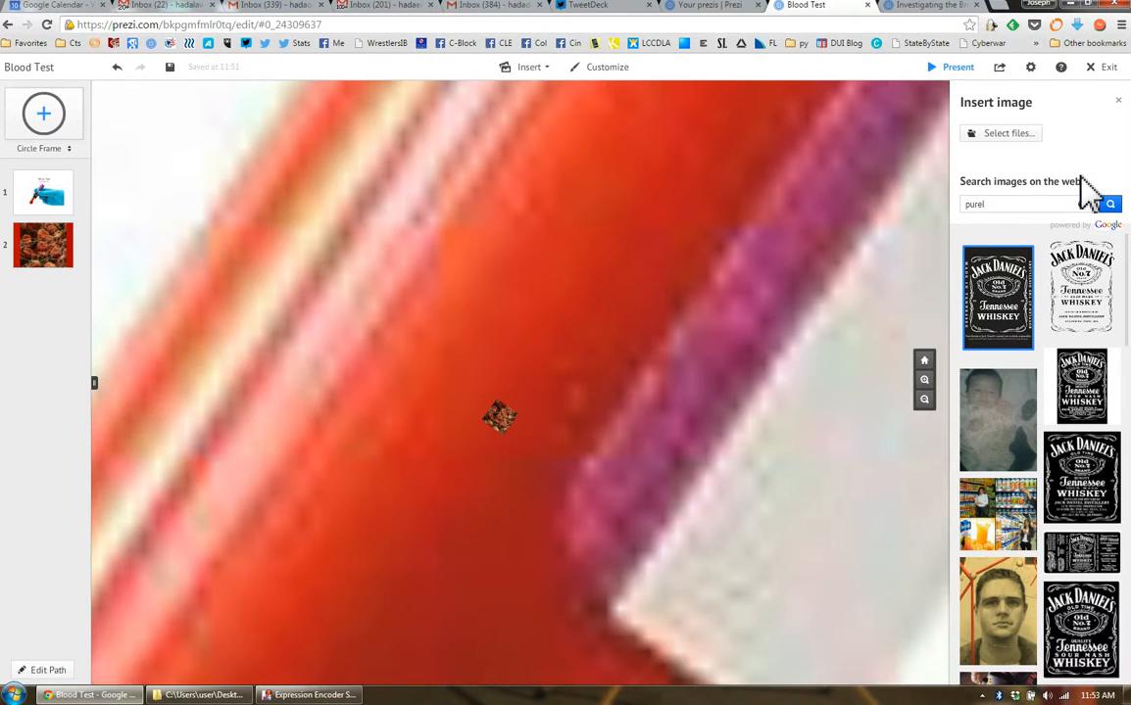
pyautogui.write('l')
pyautogui.press('Return')
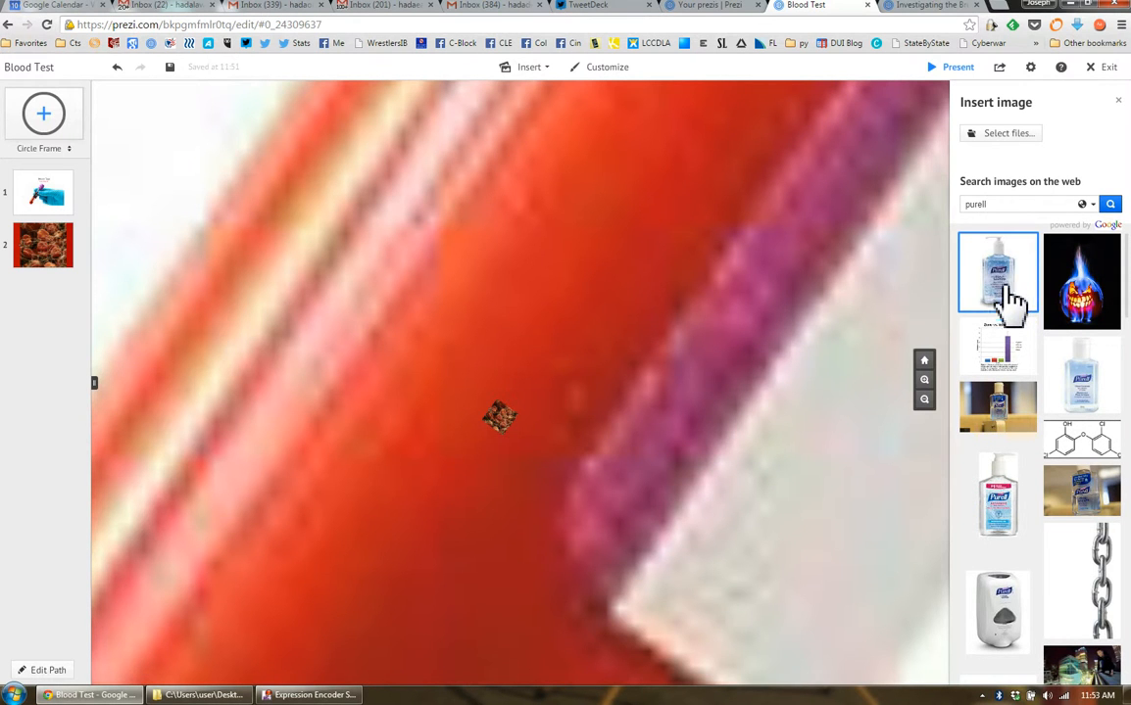
pyautogui.moveTo(1010, 296); pyautogui.dragTo(456, 490)
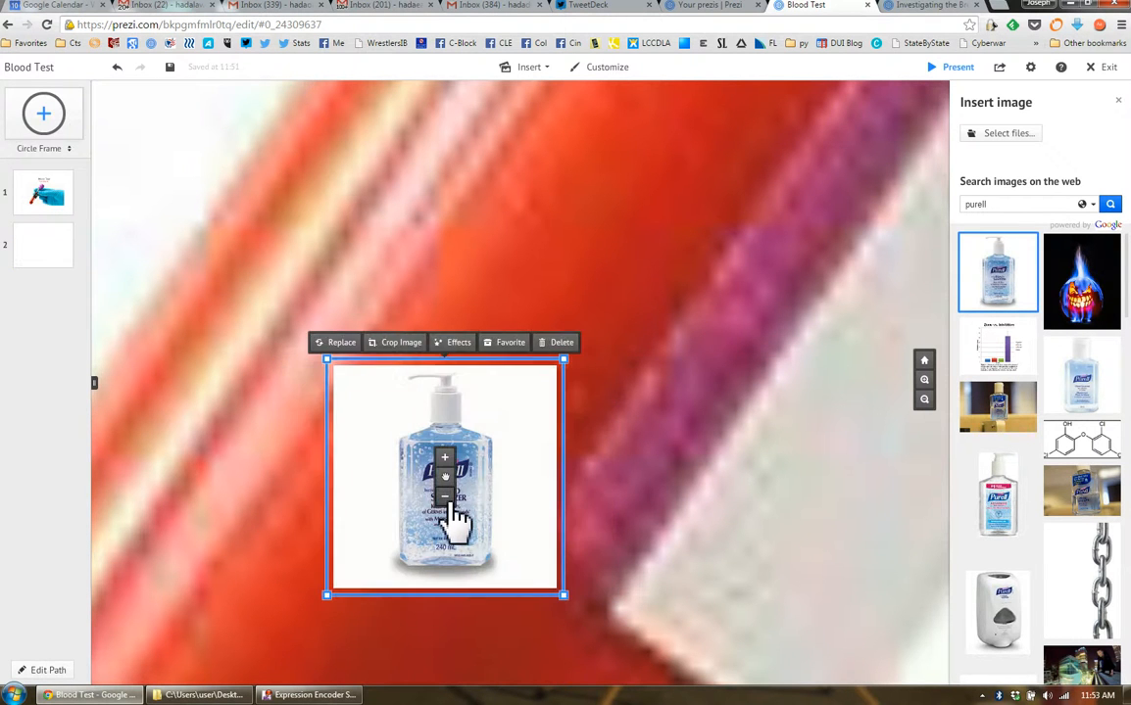
# Rotate the Purell picture to the tube's tilt and shrink it to about the blood cell picture's size, just below it
pyautogui.scroll(2, 521, 492)
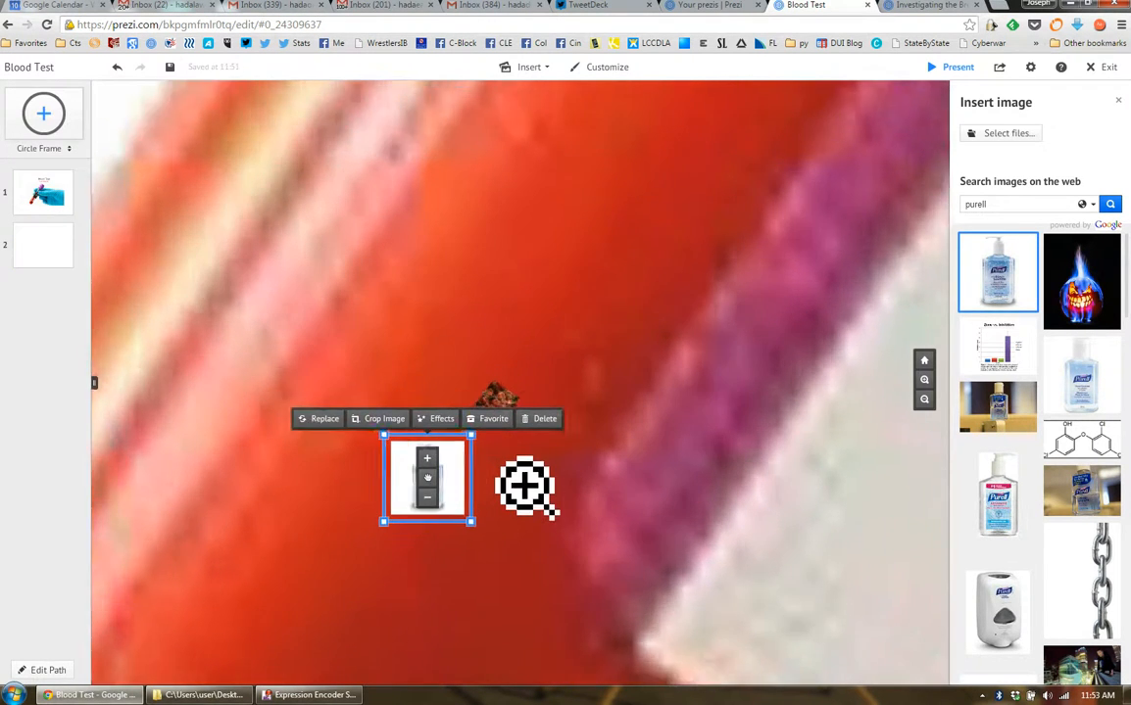
pyautogui.moveTo(416, 497); pyautogui.dragTo(455, 469)
pyautogui.moveTo(483, 513); pyautogui.dragTo(434, 536)
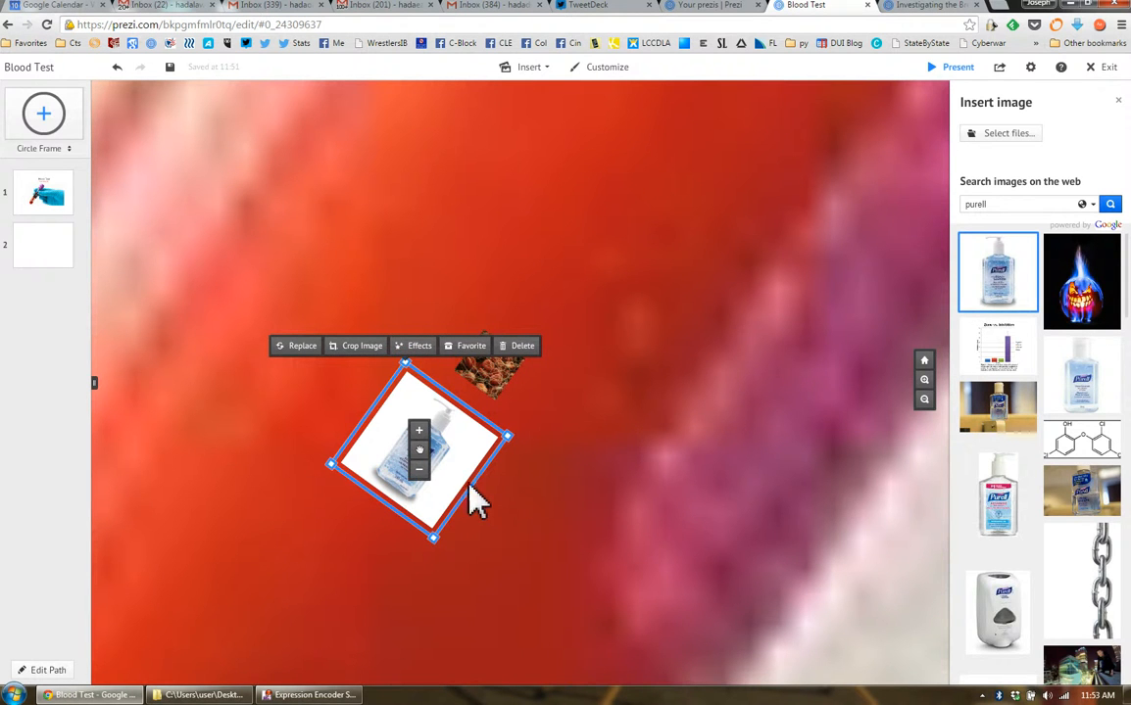
pyautogui.click(421, 472)
pyautogui.moveTo(446, 459); pyautogui.dragTo(469, 439)
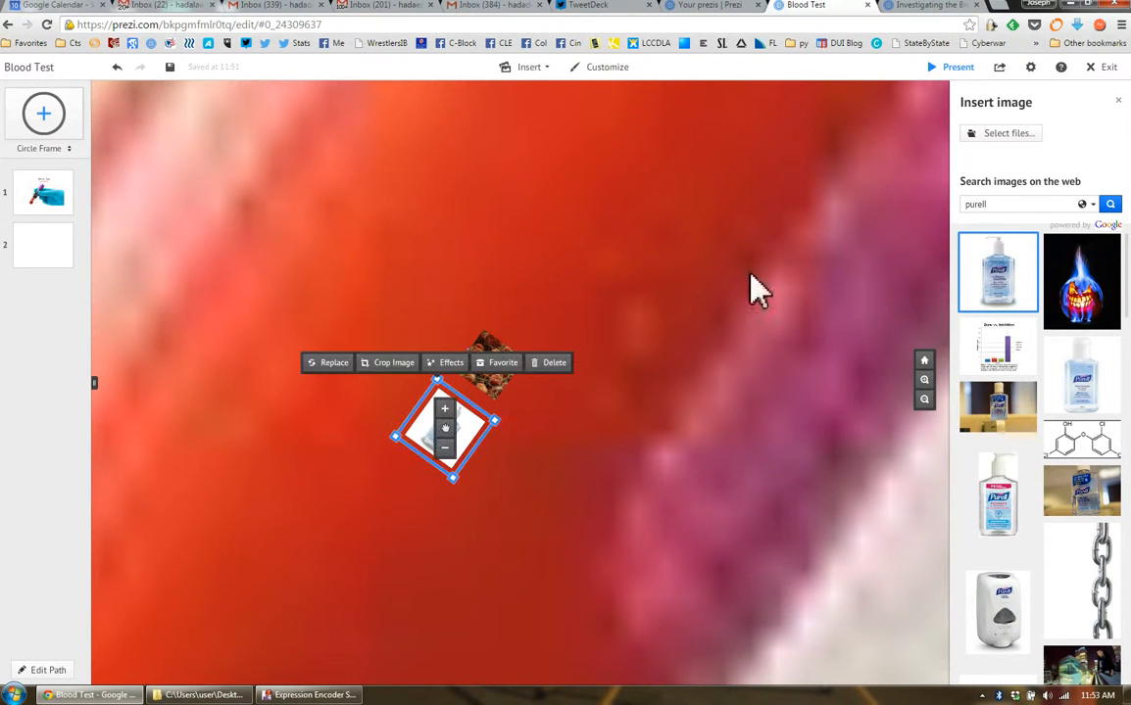
# Search the web images for "benadryl" and place the first Benadryl Allergy box picture below the Purell picture
pyautogui.click(1007, 209)
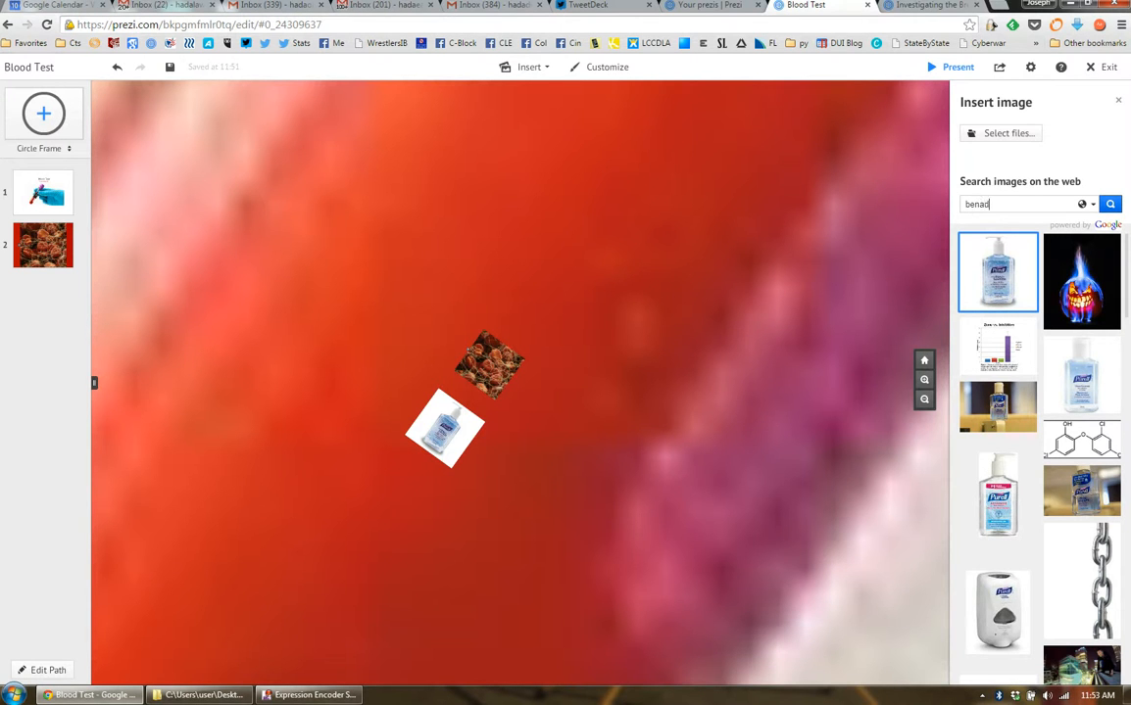
pyautogui.press('Return')
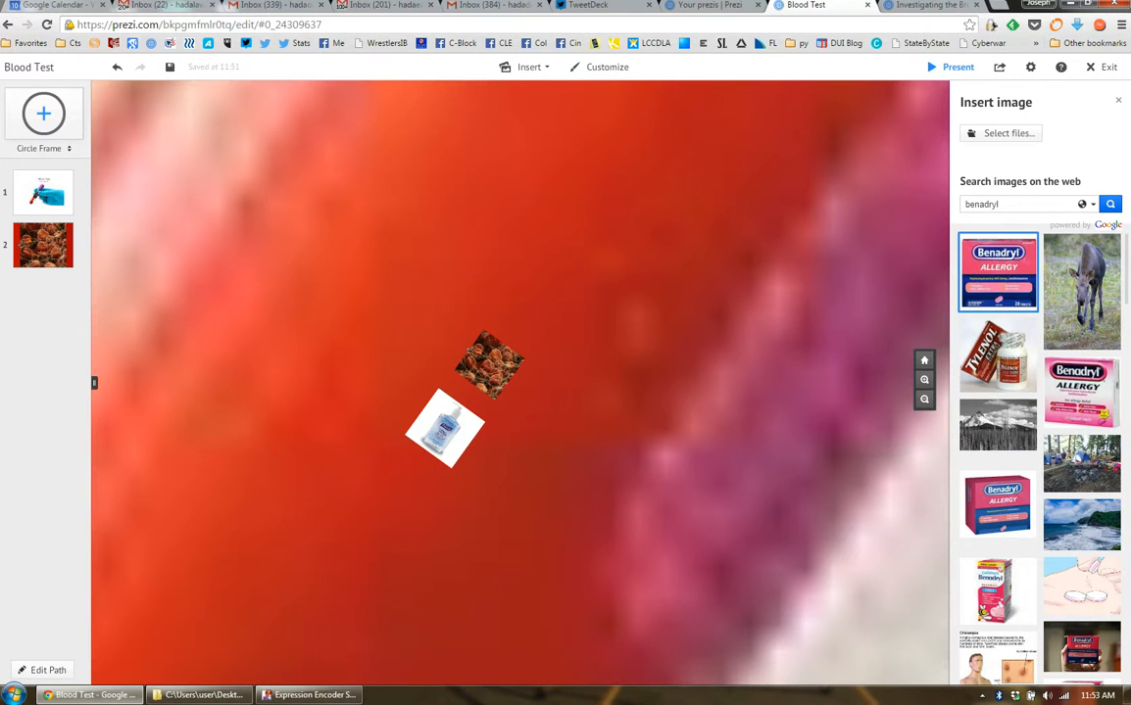
pyautogui.moveTo(1027, 293); pyautogui.dragTo(424, 512)
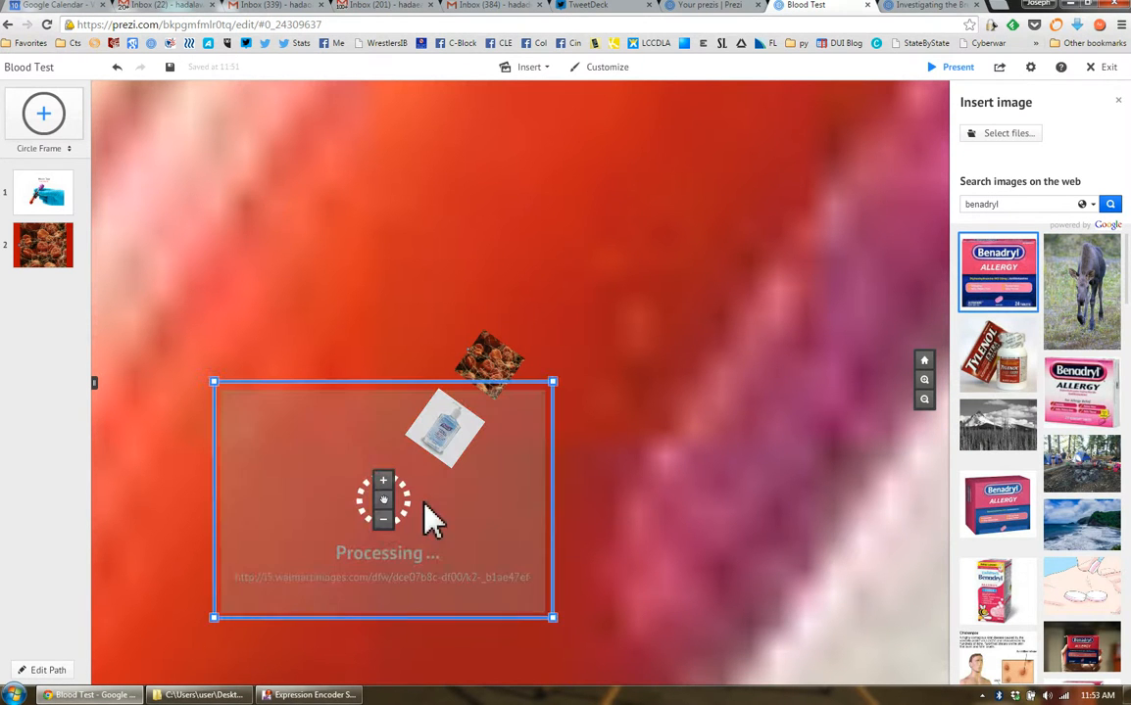
# Rotate the Benadryl picture to the tube's tilt and shrink it to roughly the Purell picture's size
pyautogui.moveTo(578, 649); pyautogui.dragTo(446, 676)
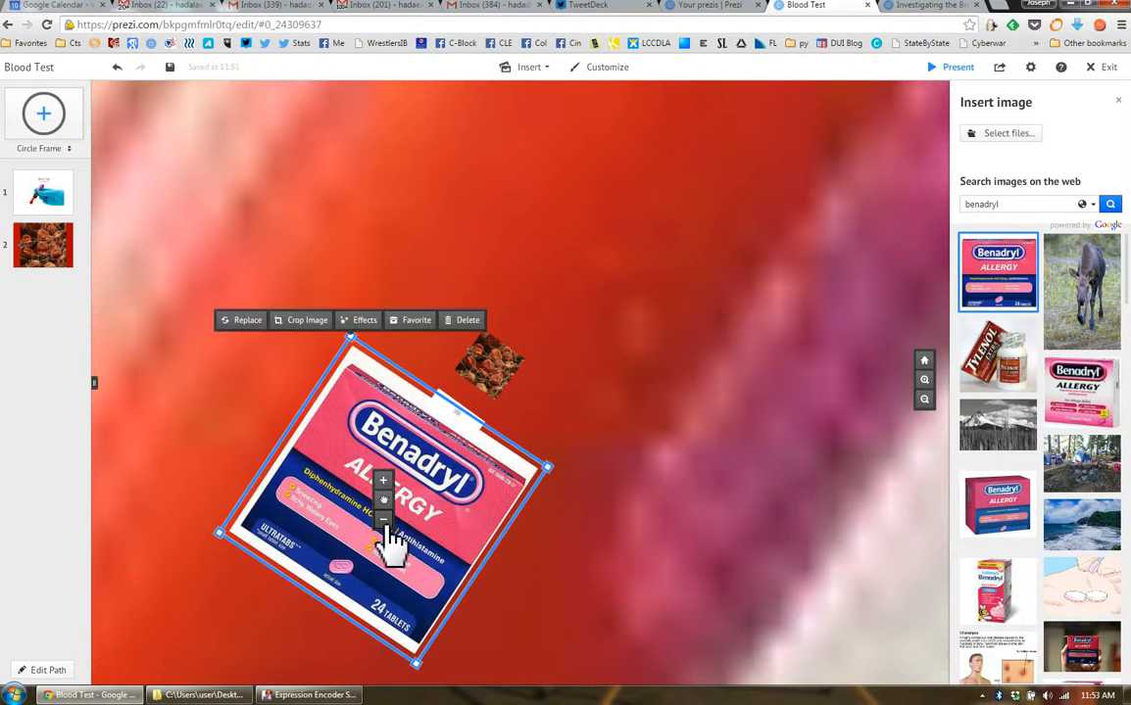
pyautogui.click(385, 523)
pyautogui.click(384, 520)
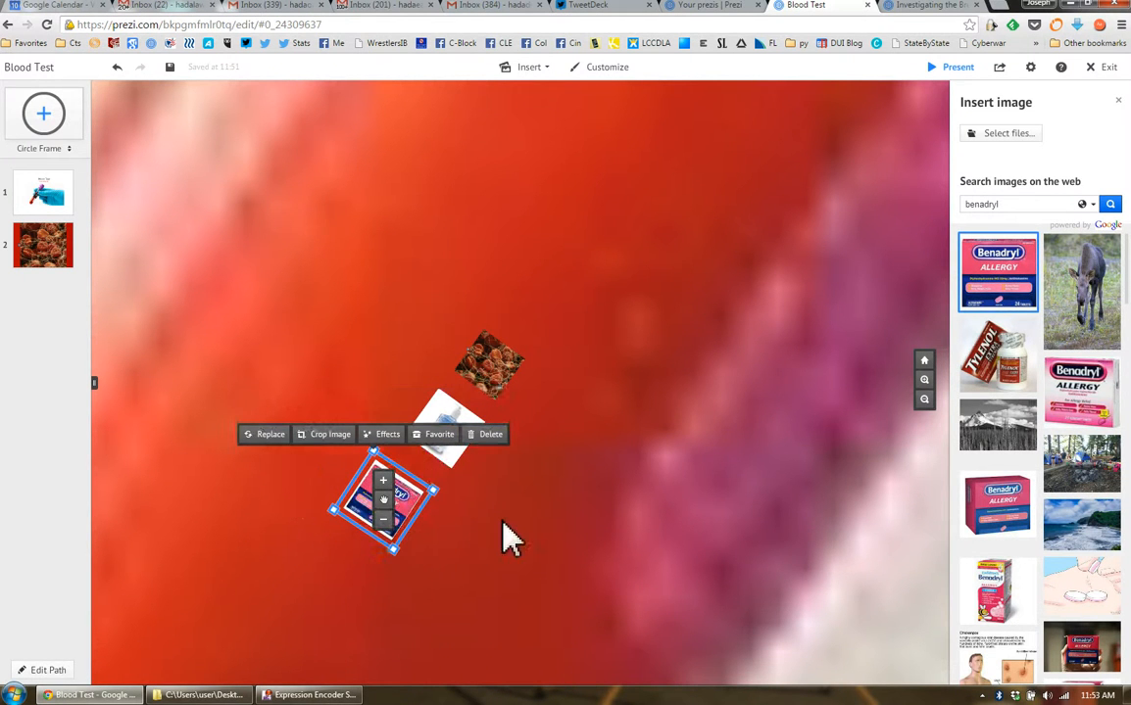
pyautogui.click(383, 520)
# From the second path point's orientation, straighten the Purell picture, centre it below the blood cell picture and match its width
pyautogui.click(59, 253)
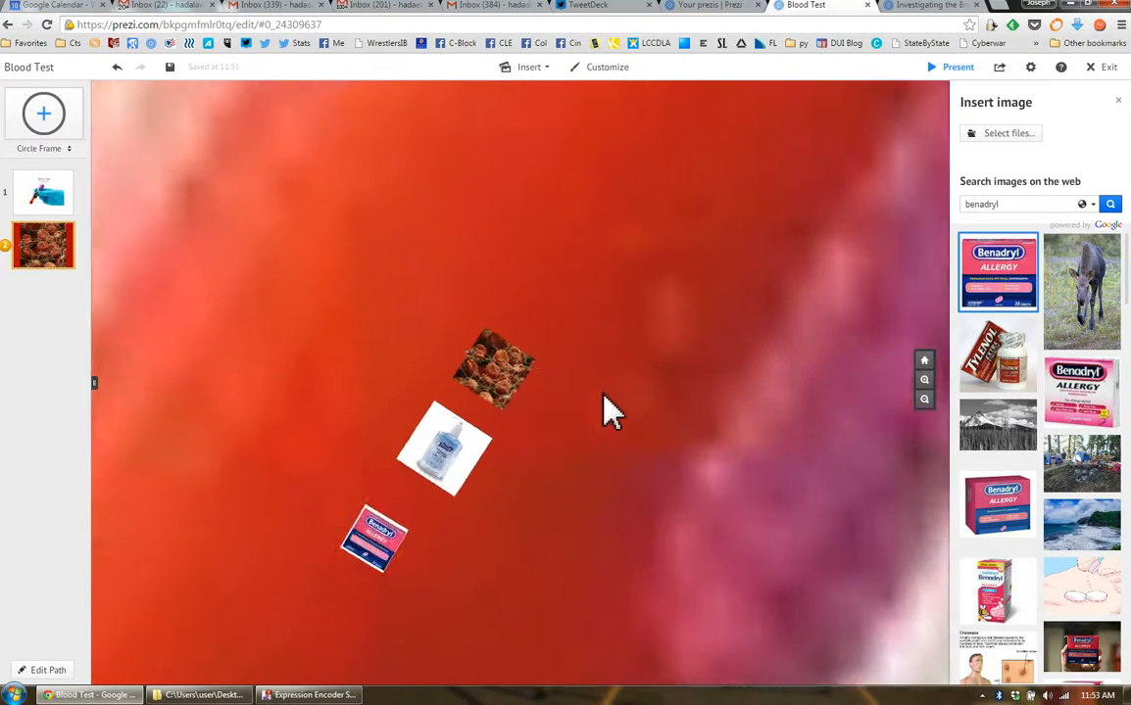
pyautogui.scroll(-5, 740, 539)
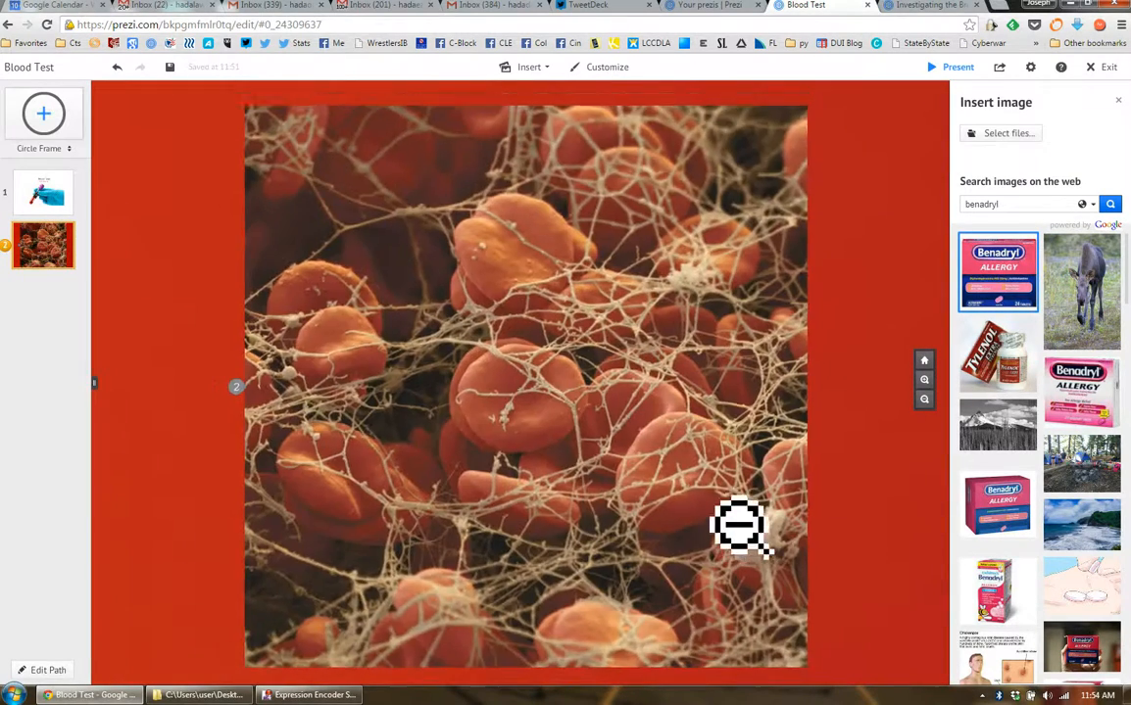
pyautogui.moveTo(823, 384); pyautogui.dragTo(793, 163)
pyautogui.moveTo(610, 447); pyautogui.dragTo(618, 346)
pyautogui.moveTo(697, 516); pyautogui.dragTo(679, 518)
pyautogui.click(736, 591)
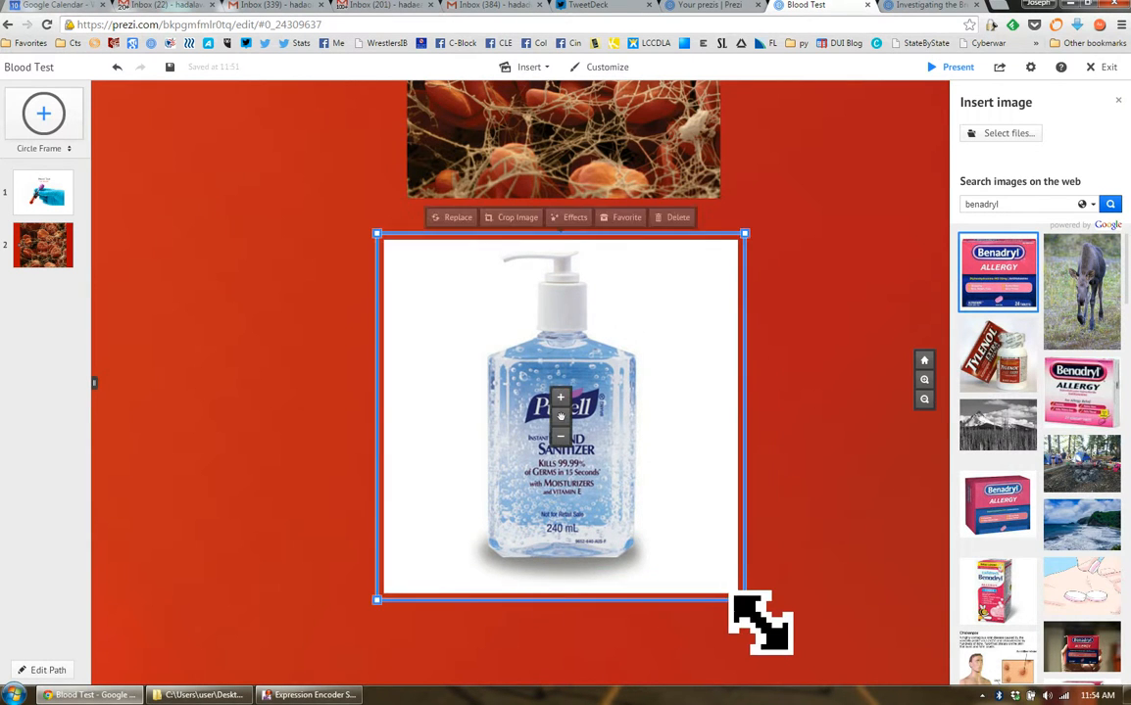
pyautogui.moveTo(739, 595)
pyautogui.mouseDown()
pyautogui.moveTo(716, 575)
pyautogui.moveTo(727, 581)
pyautogui.mouseUp()
pyautogui.moveTo(712, 504)
pyautogui.mouseDown()
pyautogui.moveTo(704, 478)
pyautogui.moveTo(714, 485)
pyautogui.mouseUp()
pyautogui.moveTo(729, 564); pyautogui.dragTo(722, 557)
# Move the Benadryl picture directly below the Purell picture, straighten it and enlarge it to the same width
pyautogui.scroll(-1, 747, 451)
pyautogui.scroll(-3, 767, 456)
pyautogui.moveTo(802, 487); pyautogui.dragTo(738, 331)
pyautogui.moveTo(508, 669); pyautogui.dragTo(538, 490)
pyautogui.moveTo(632, 534); pyautogui.dragTo(633, 535)
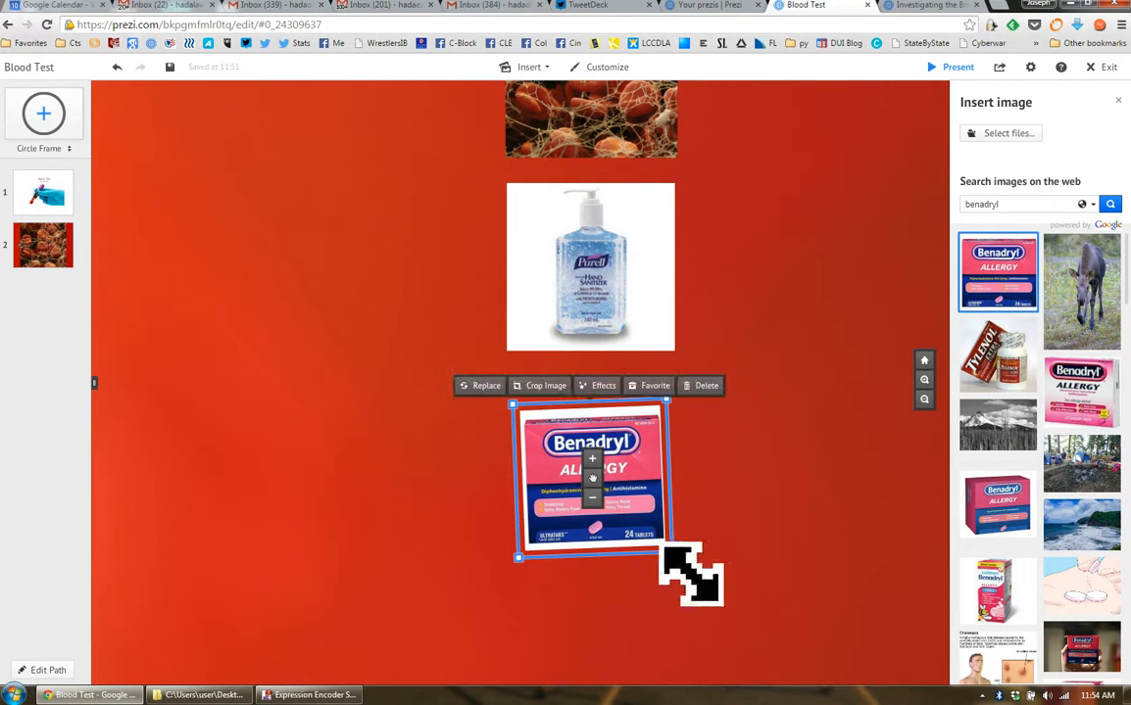
pyautogui.moveTo(625, 490); pyautogui.dragTo(627, 461)
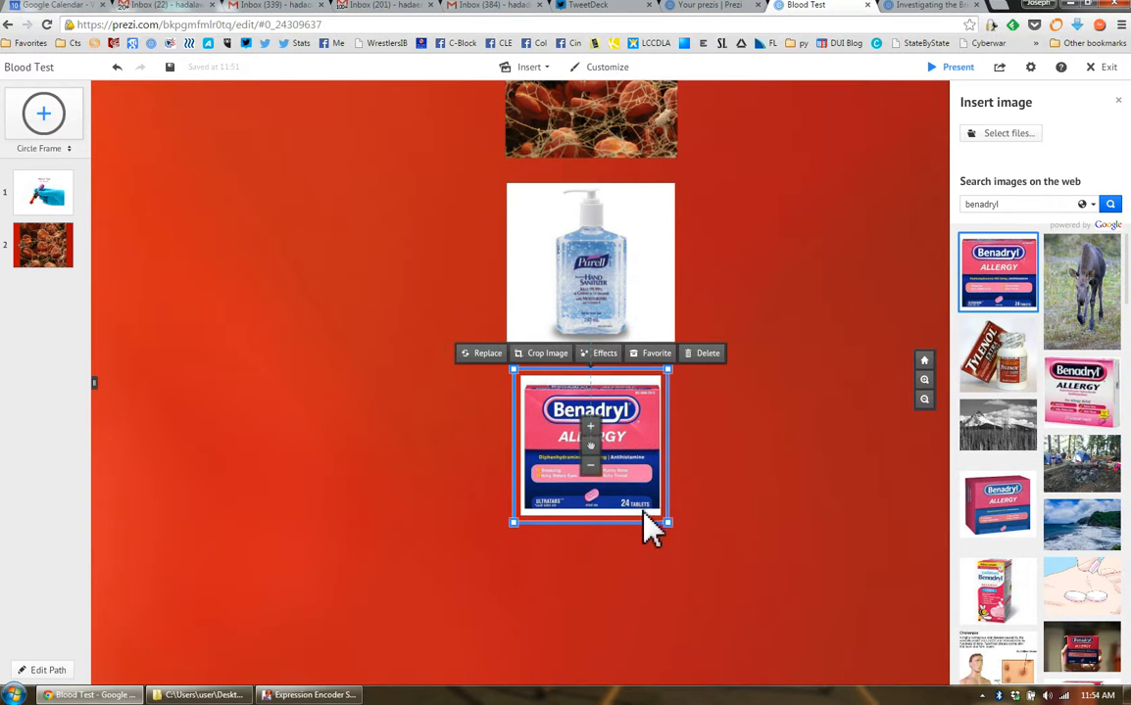
pyautogui.moveTo(683, 540); pyautogui.dragTo(696, 551)
pyautogui.moveTo(657, 471); pyautogui.dragTo(658, 484)
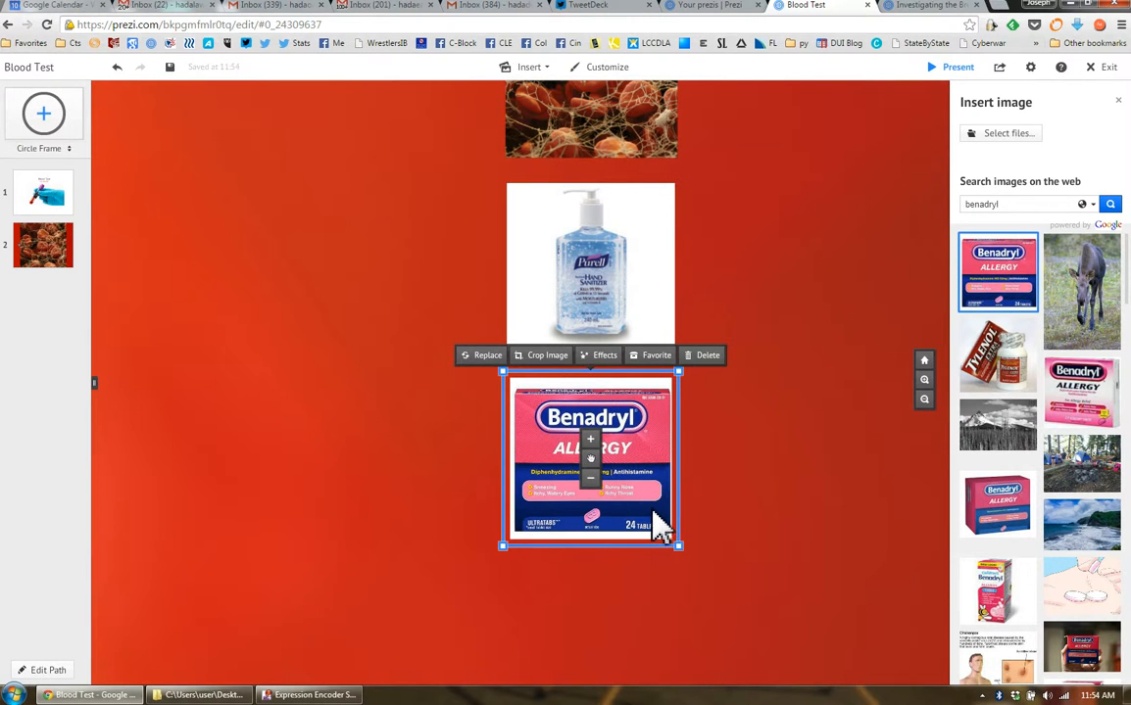
pyautogui.moveTo(655, 519); pyautogui.dragTo(648, 514)
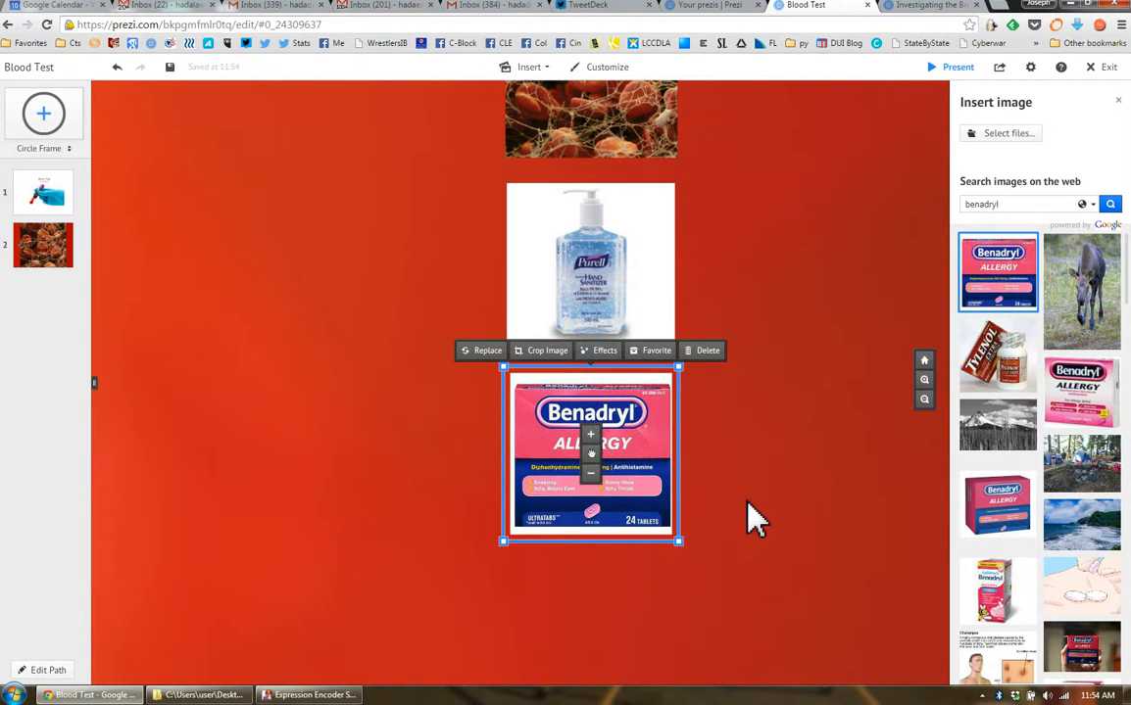
# Check the overall view and the blood cell close-up through their path points, and continue down to the Purell picture
pyautogui.click(52, 184)
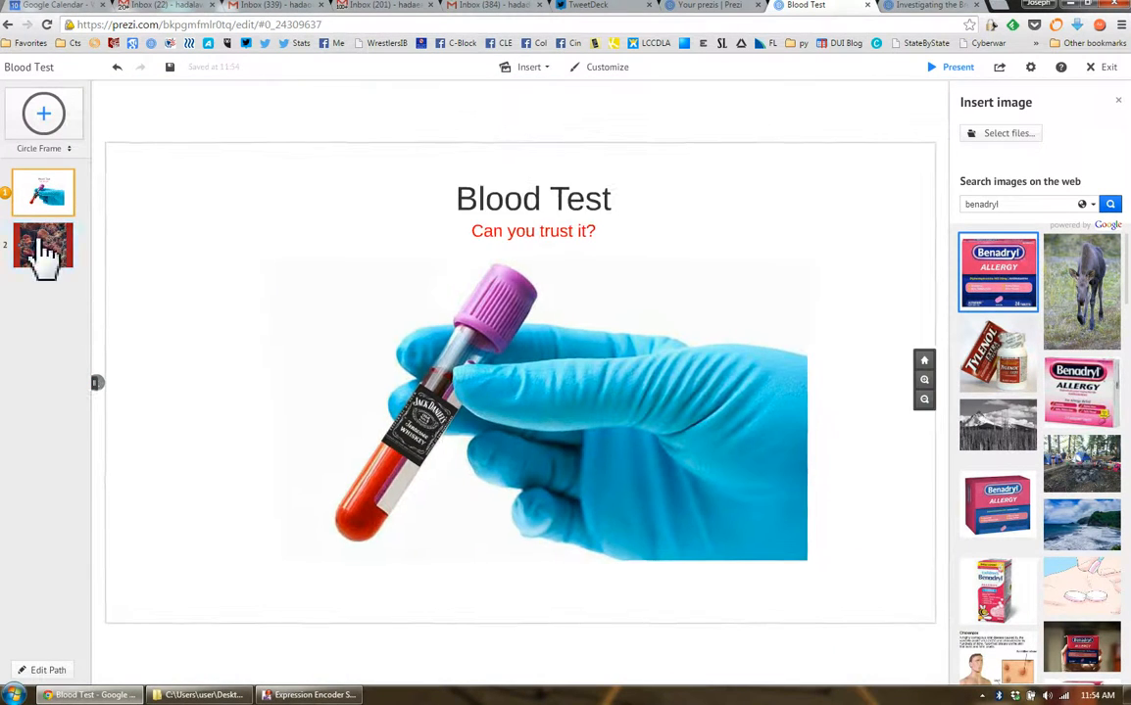
pyautogui.click(41, 250)
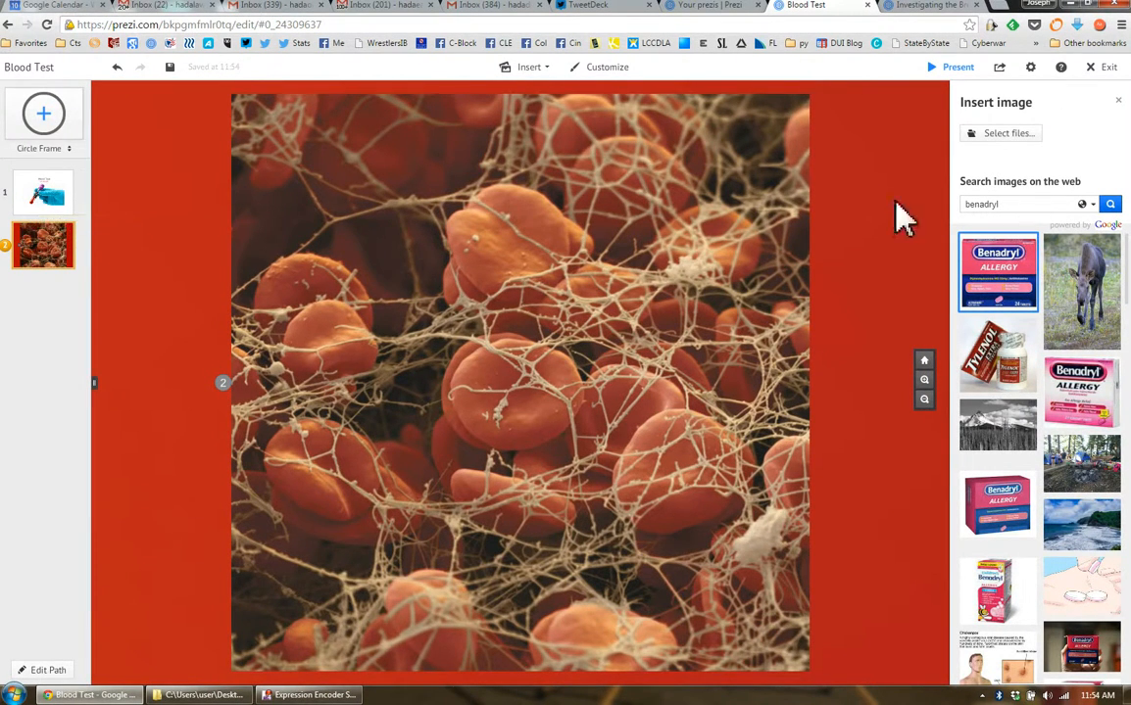
pyautogui.moveTo(878, 543); pyautogui.dragTo(848, 2)
pyautogui.moveTo(846, 450); pyautogui.dragTo(859, 294)
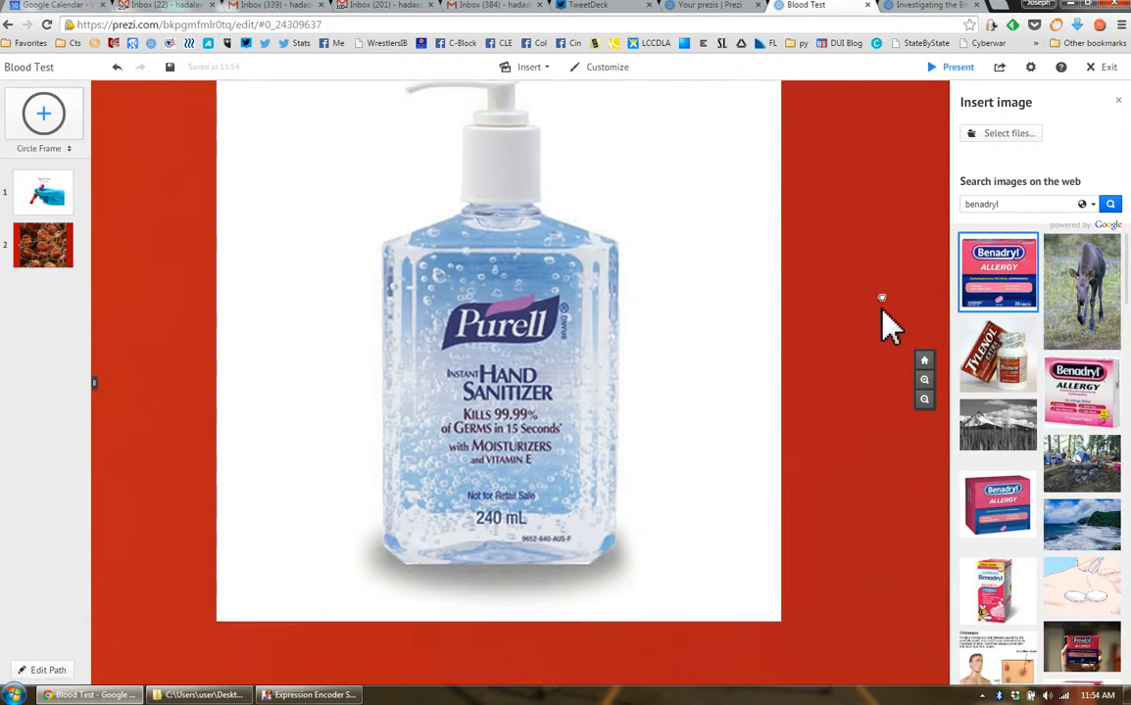
# Close the image search and examine the whiskey label and the tiny pictures inside the blood tube up close
pyautogui.click(1120, 113)
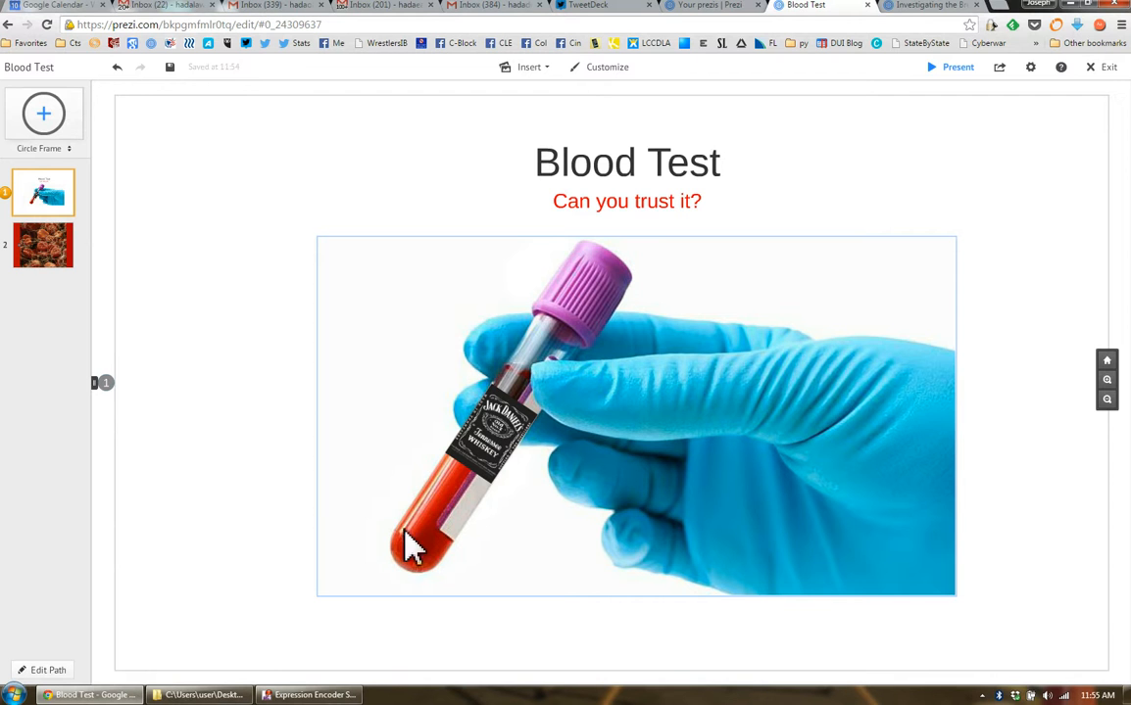
pyautogui.scroll(1, 438, 586)
pyautogui.scroll(2, 438, 586)
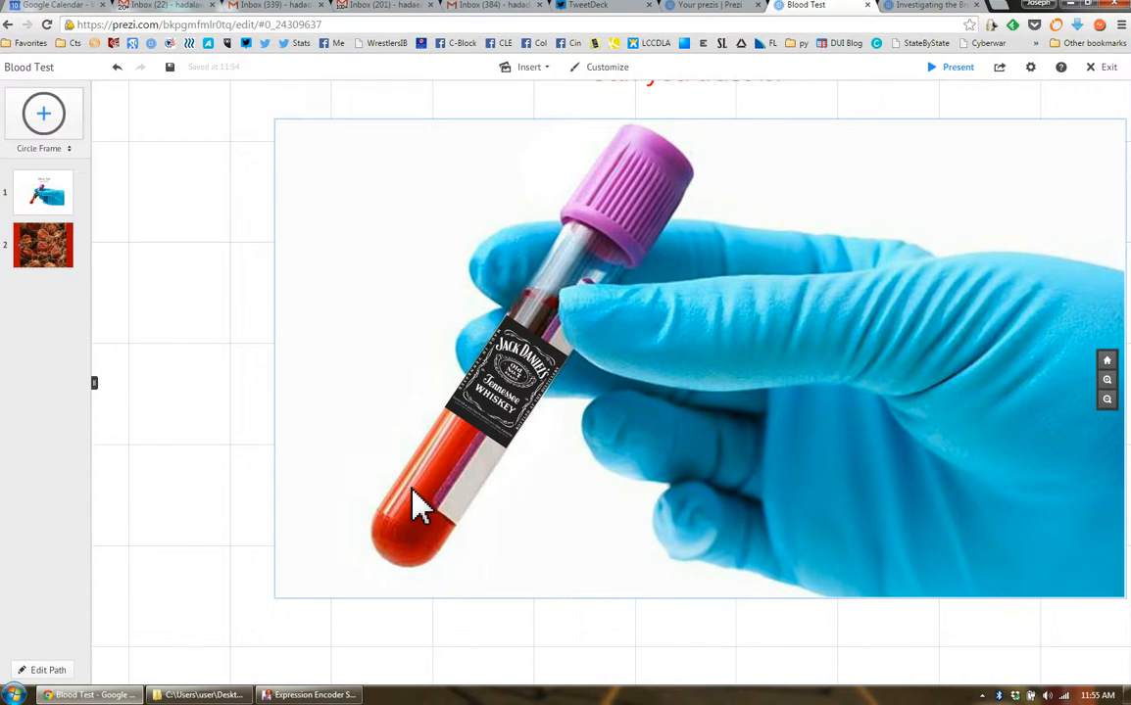
pyautogui.scroll(3, 421, 502)
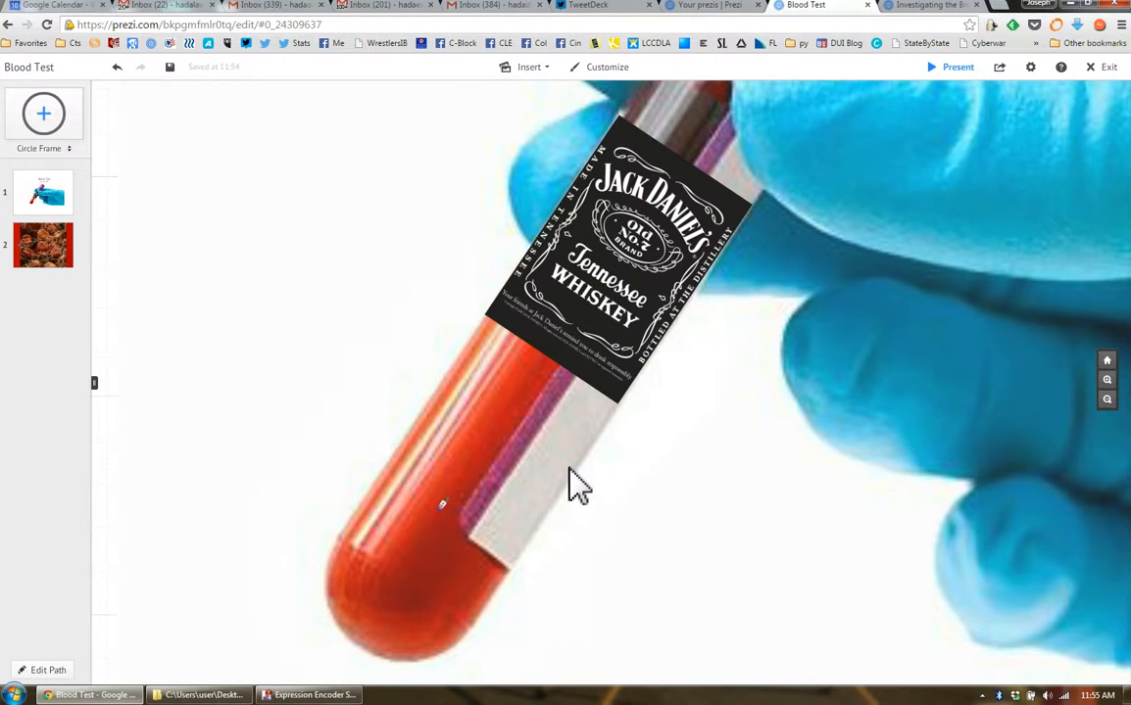
pyautogui.moveTo(804, 471); pyautogui.dragTo(595, 576)
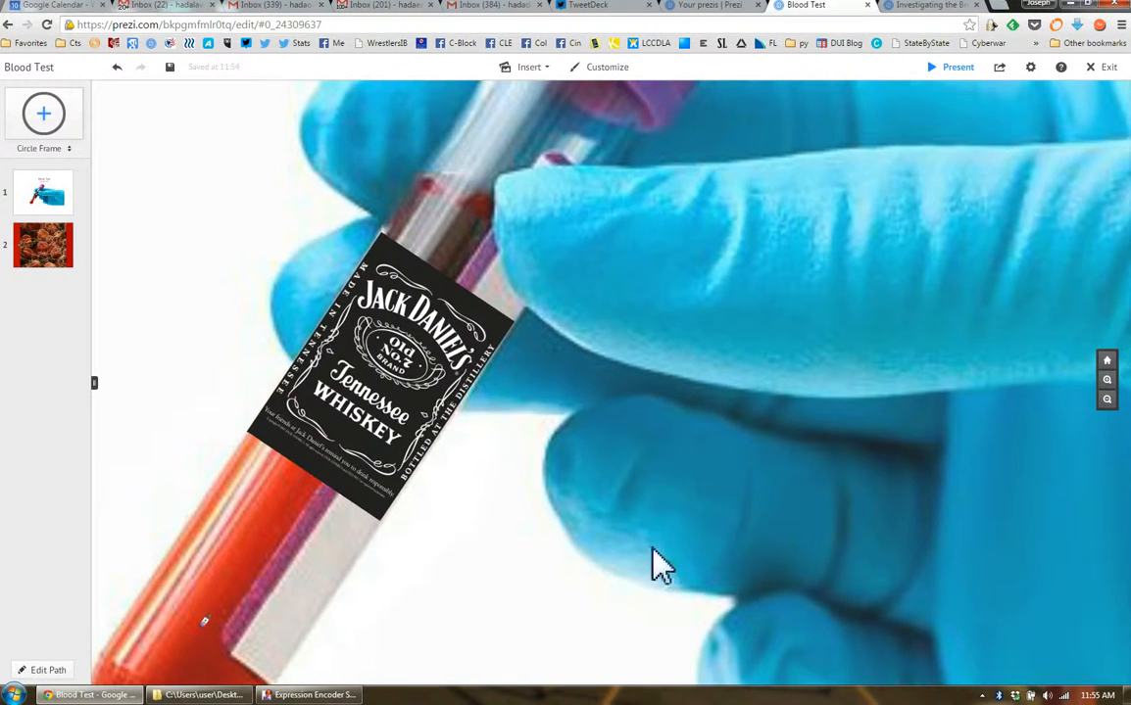
# Add the Purell picture and the Benadryl picture to the path as the third and fourth points after the blood cell picture
pyautogui.click(35, 251)
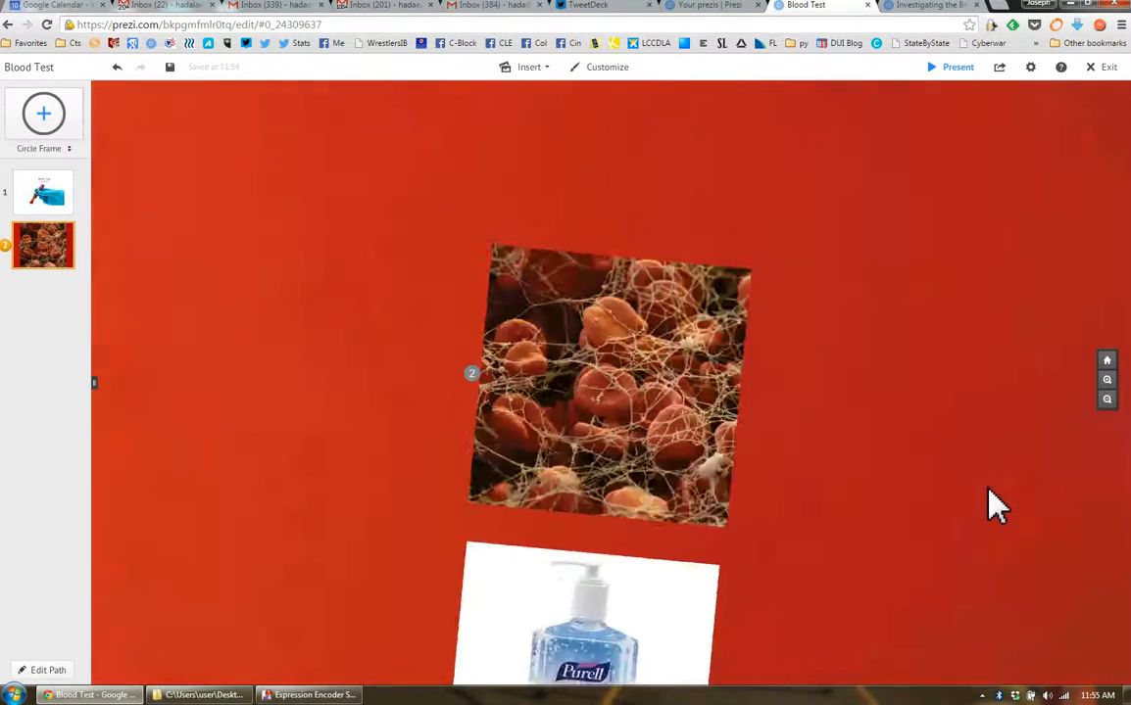
pyautogui.scroll(-4, 1000, 505)
pyautogui.moveTo(1112, 585); pyautogui.dragTo(840, 304)
pyautogui.moveTo(887, 541); pyautogui.dragTo(906, 473)
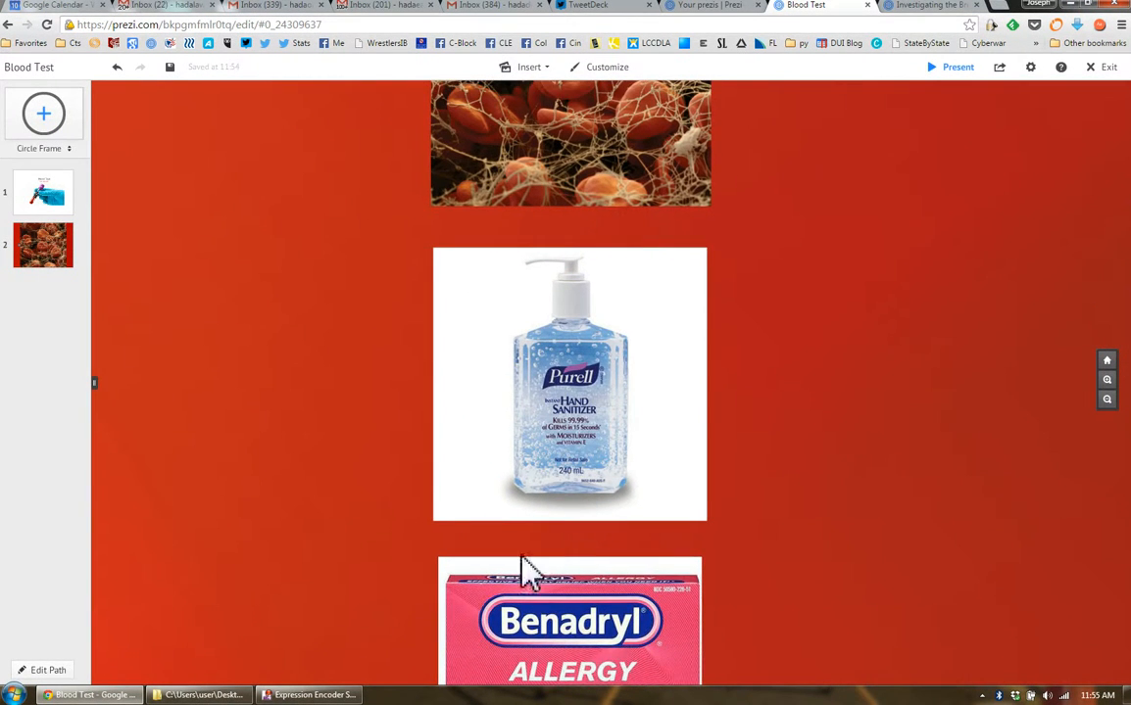
pyautogui.click(47, 672)
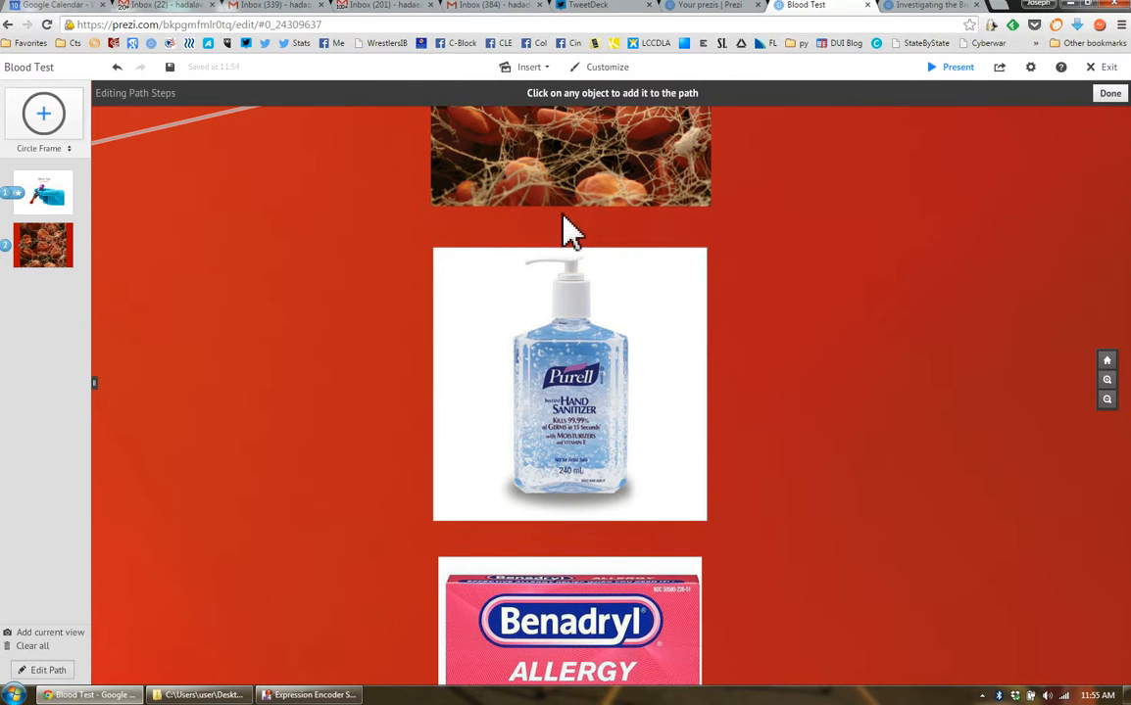
pyautogui.click(613, 411)
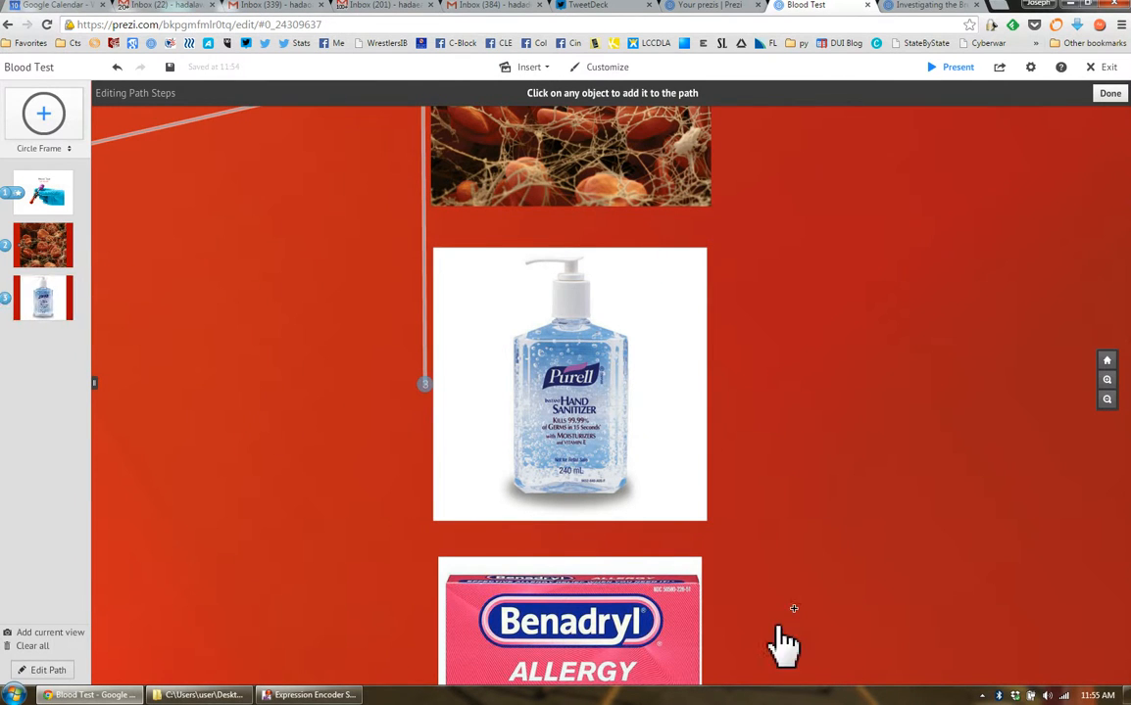
pyautogui.click(568, 647)
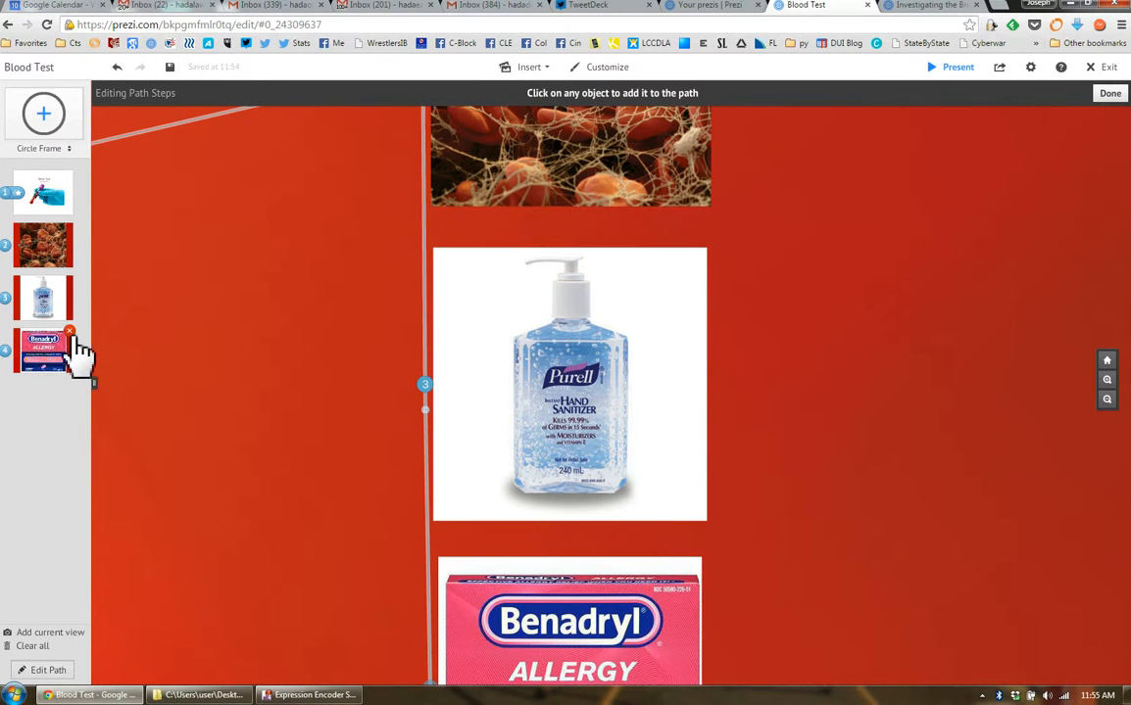
pyautogui.moveTo(51, 383)
pyautogui.mouseDown()
pyautogui.moveTo(45, 321)
pyautogui.moveTo(56, 316)
pyautogui.moveTo(46, 380)
pyautogui.mouseUp()
# Apply fade-in effects to the first path point so the Jack Daniel's label appears first and the subtitle "Can you trust it?" second
pyautogui.click(44, 203)
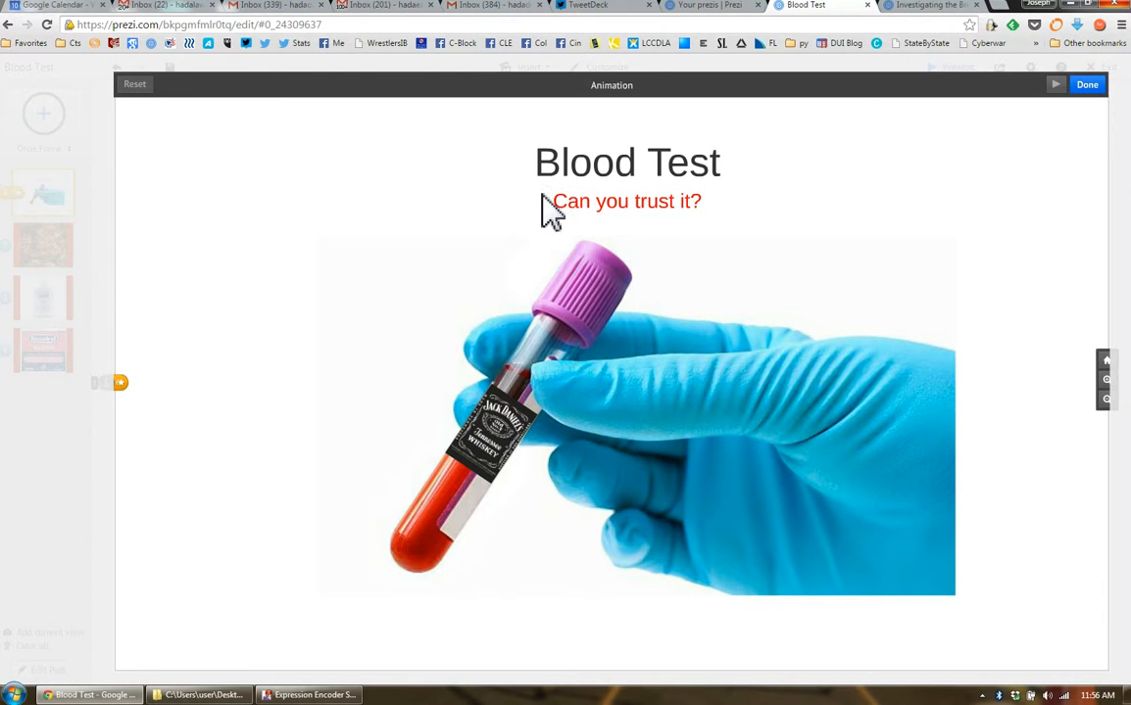
pyautogui.click(585, 206)
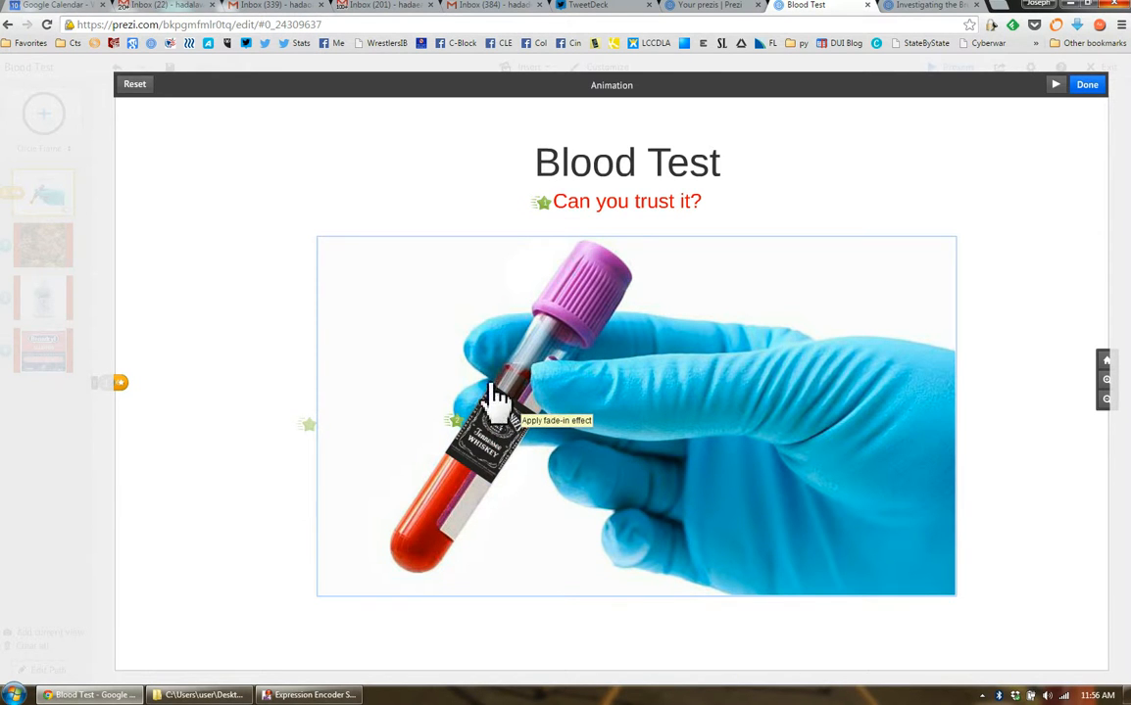
pyautogui.click(542, 203)
pyautogui.click(499, 446)
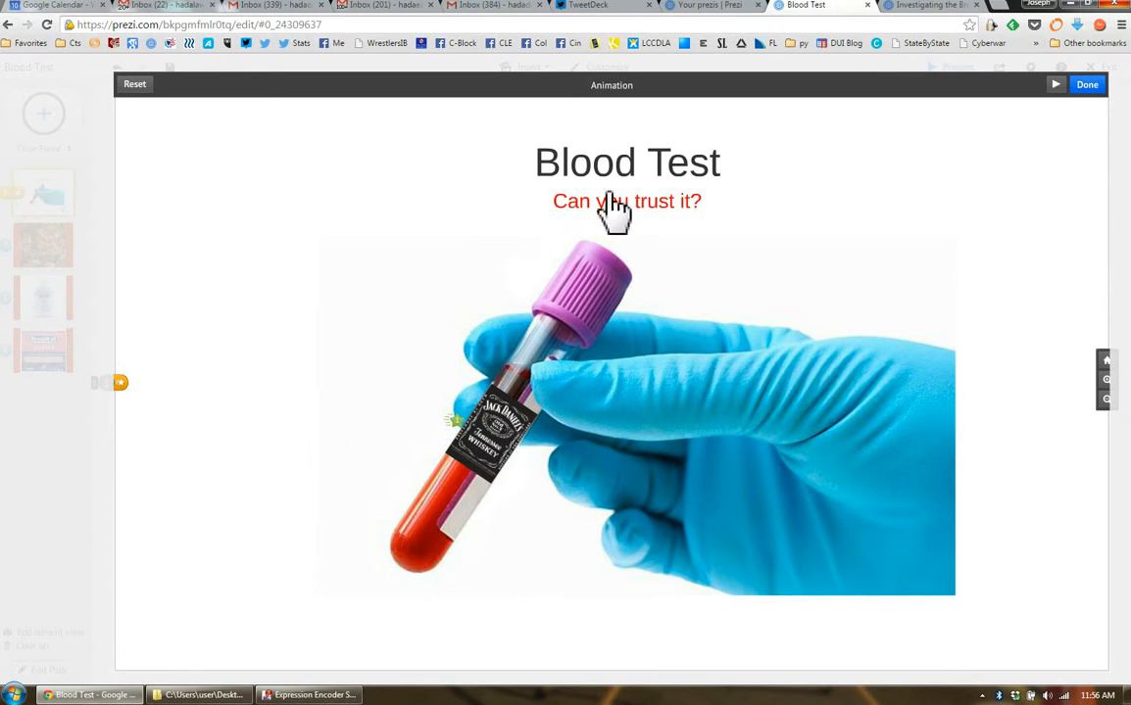
pyautogui.click(555, 205)
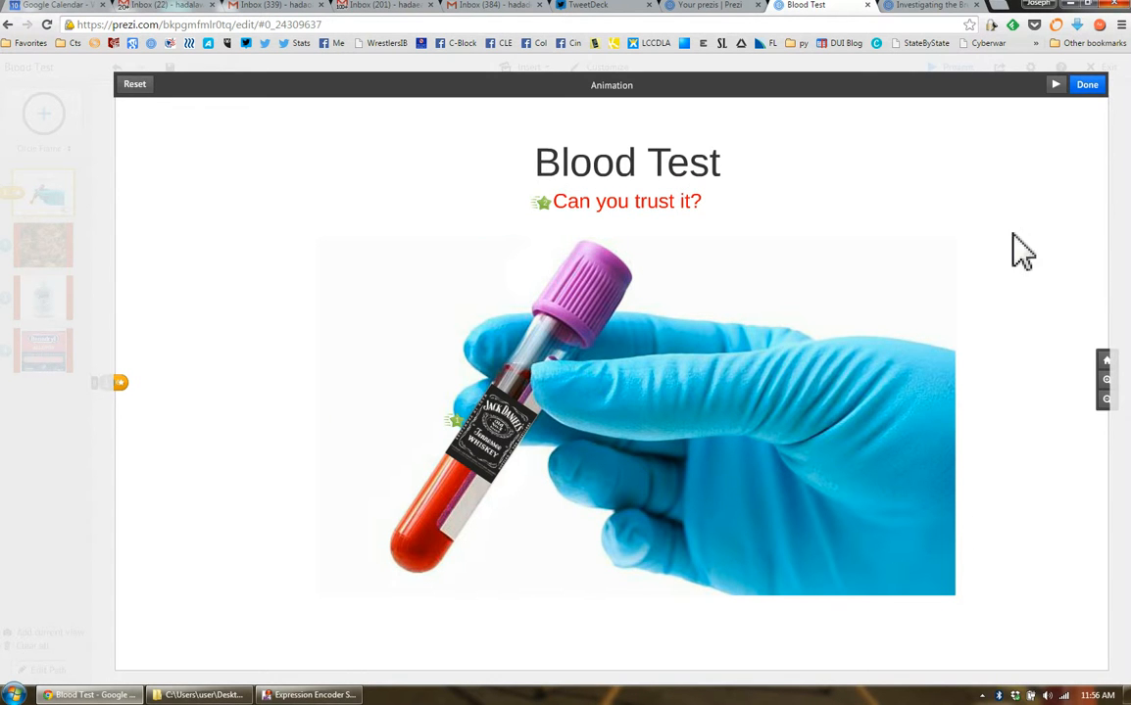
pyautogui.click(1086, 85)
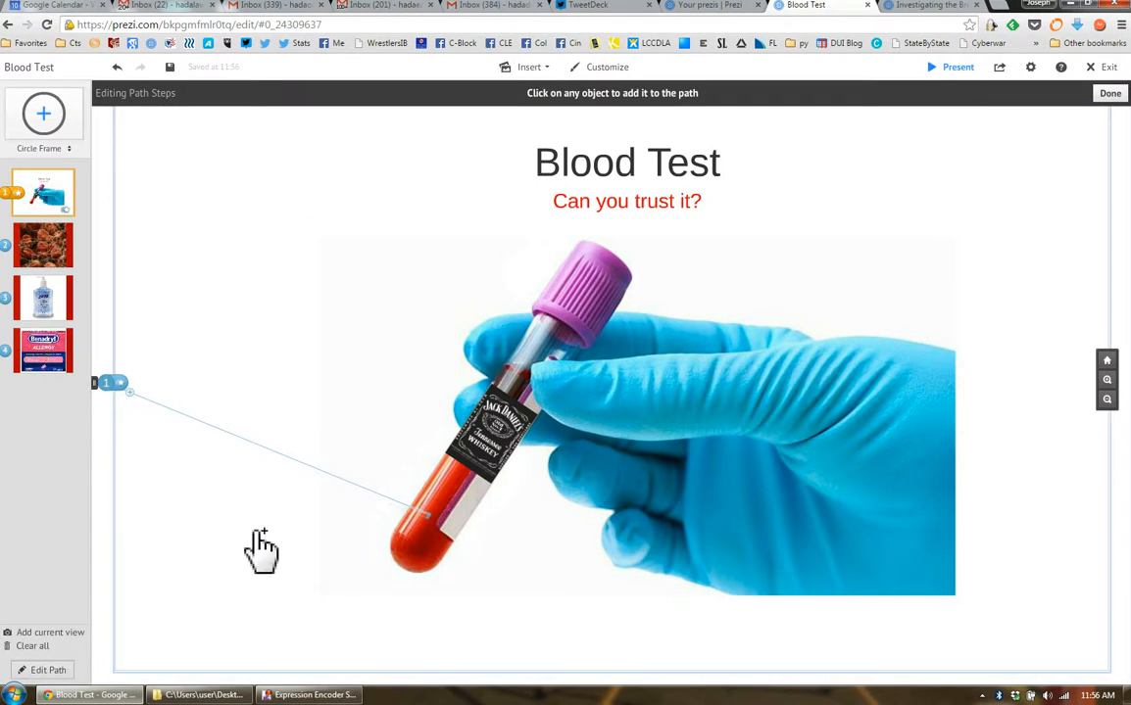